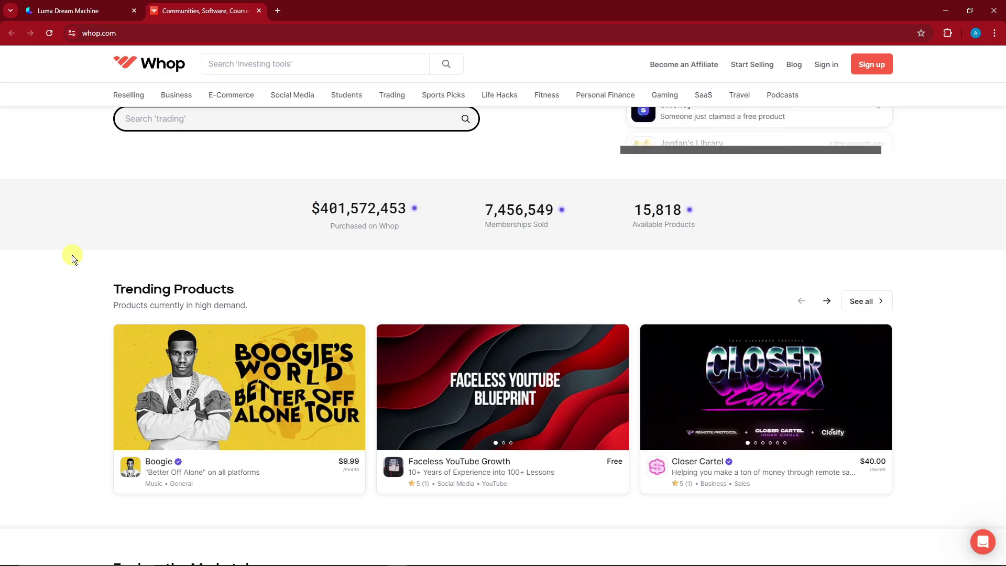
From Whop's Sign in card, choose the Discord login option
scroll(73, 255, "up", 3)
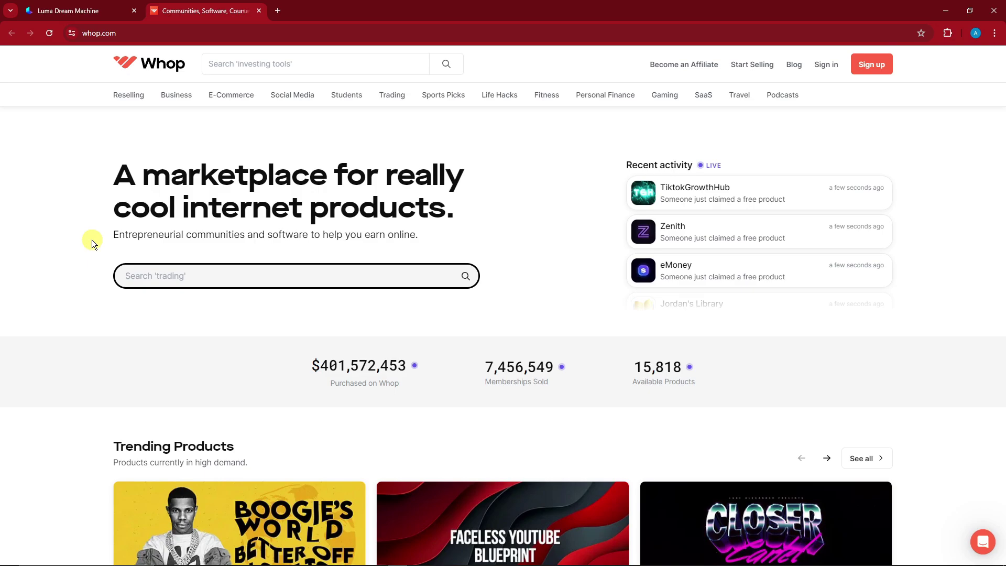
scroll(92, 244, "down", 1)
scroll(92, 244, "up", 1)
scroll(95, 254, "down", 2)
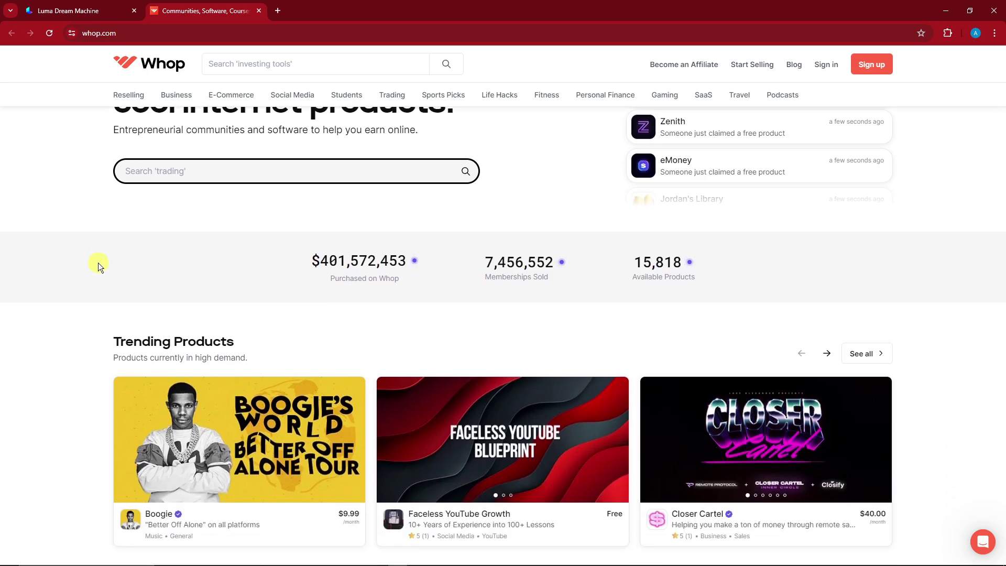
scroll(99, 263, "up", 2)
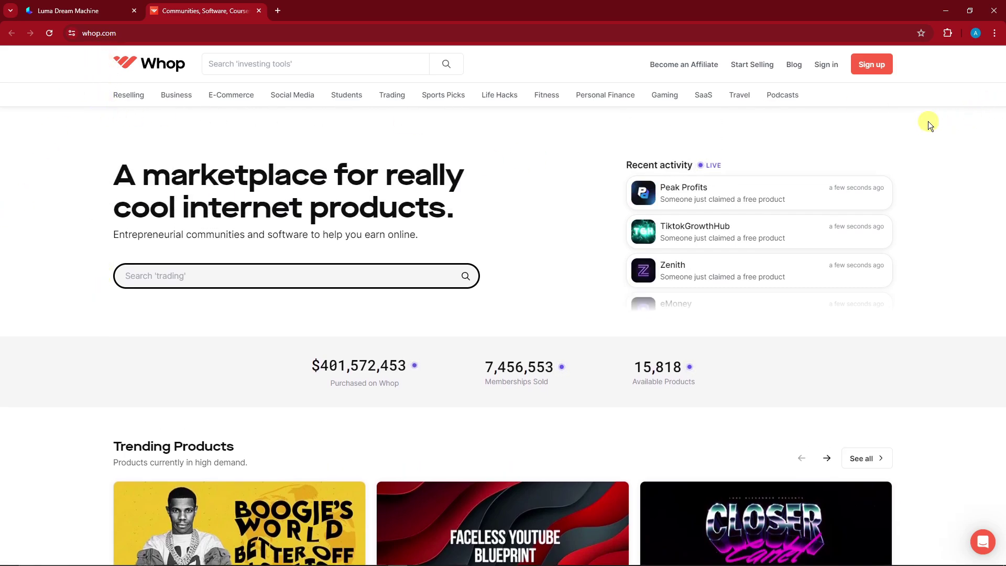
left_click(833, 66)
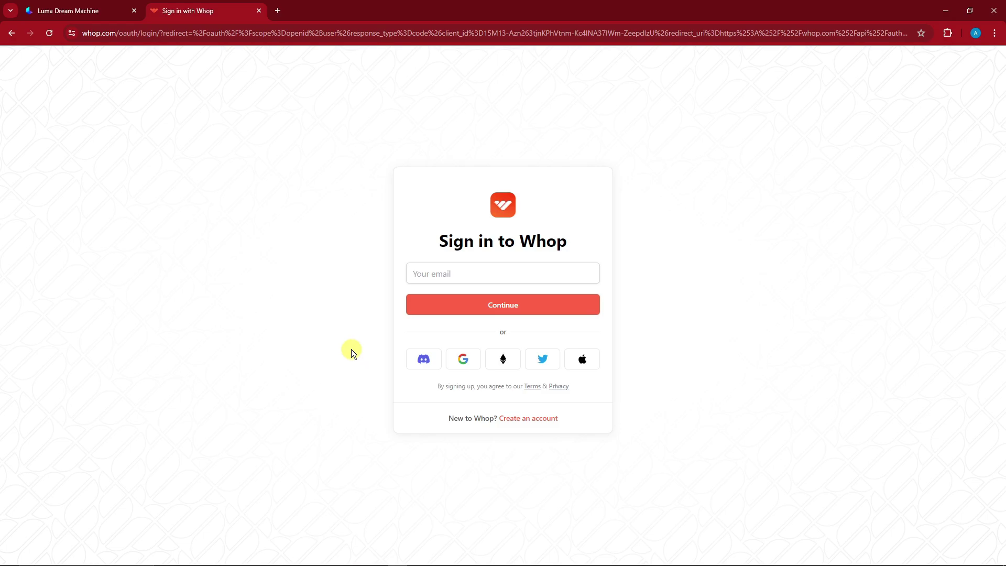
left_click(422, 360)
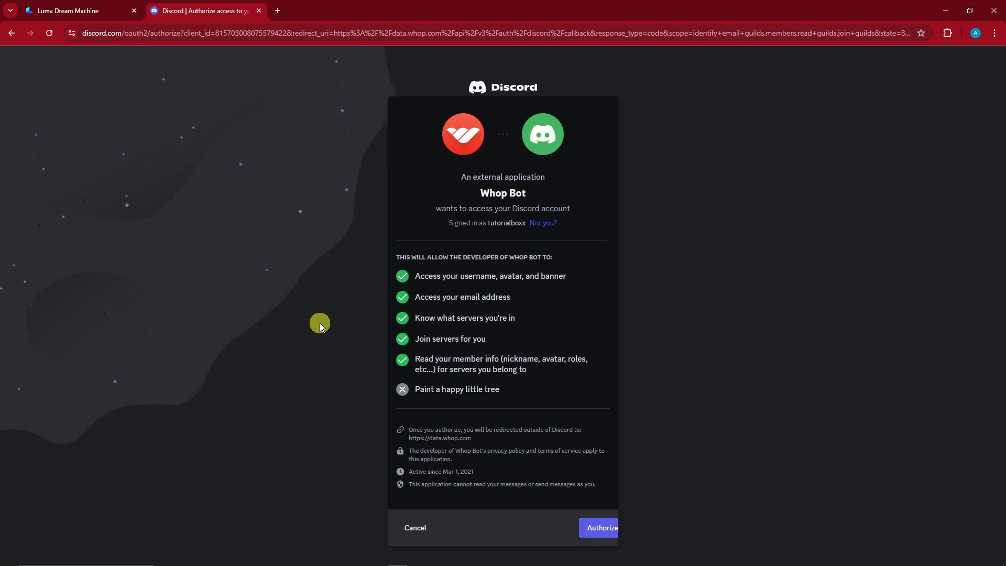
Authorize Whop Bot on the Discord authorization page
left_click(601, 529)
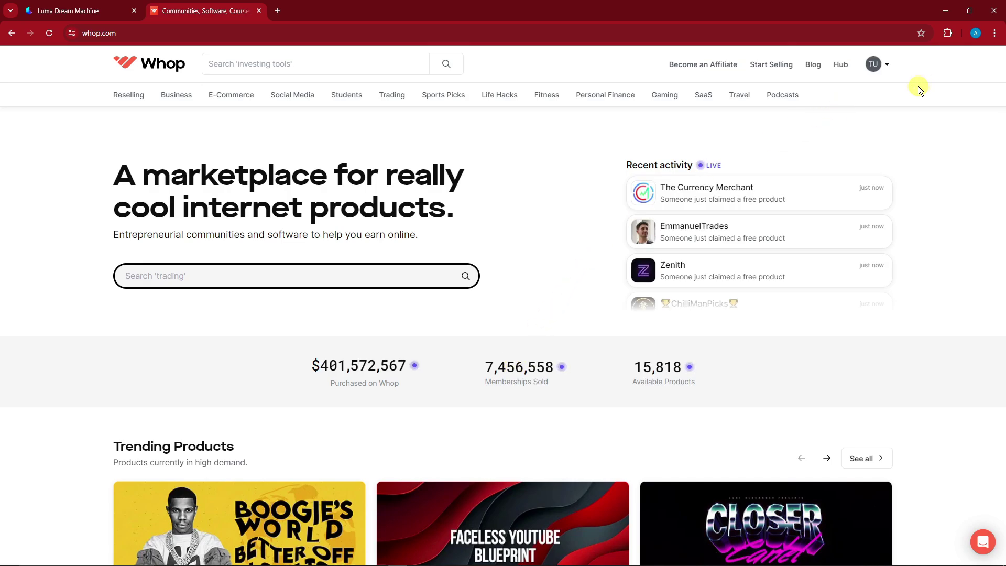
Open the account dropdown, return to the marketplace home, and reopen the dropdown
left_click(887, 67)
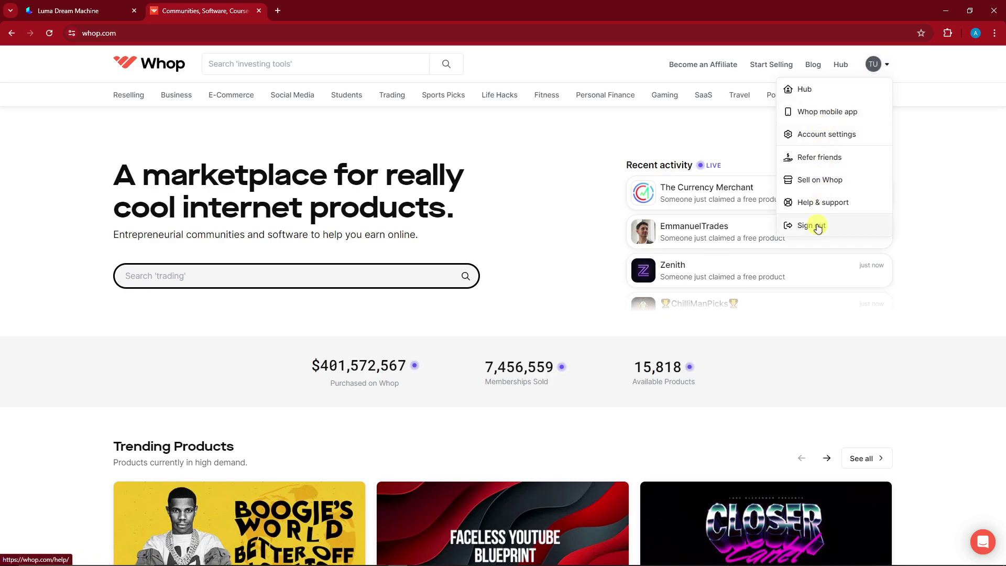
key("alt+Left")
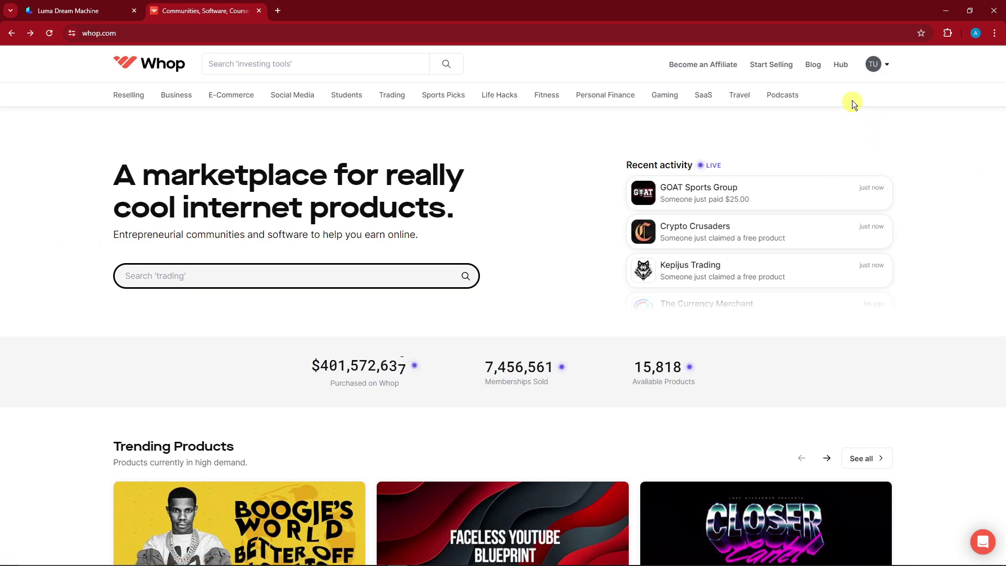
left_click(886, 64)
left_click(941, 83)
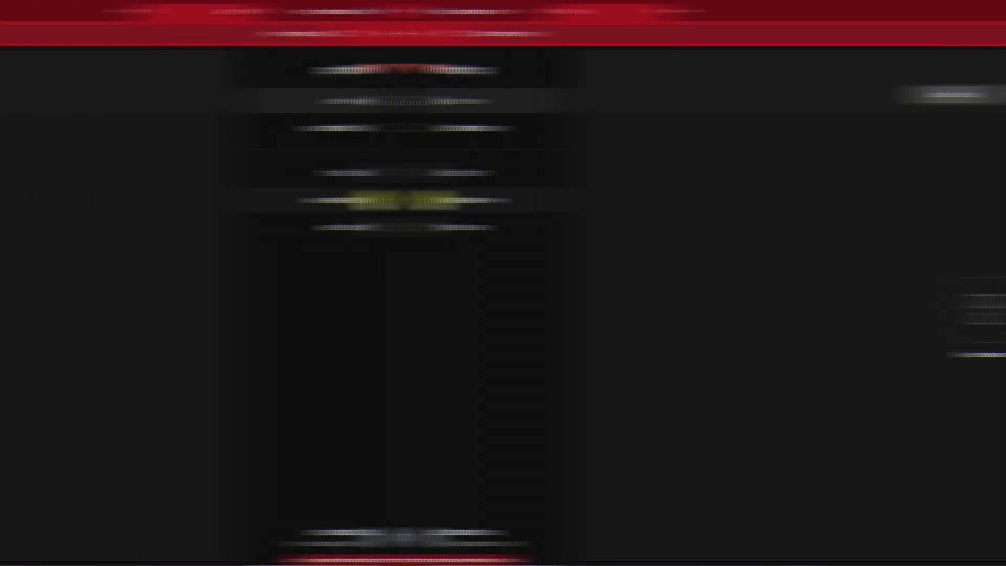
Name the new whop 'SAMPLE WHOP STORE' and continue
left_click(501, 347)
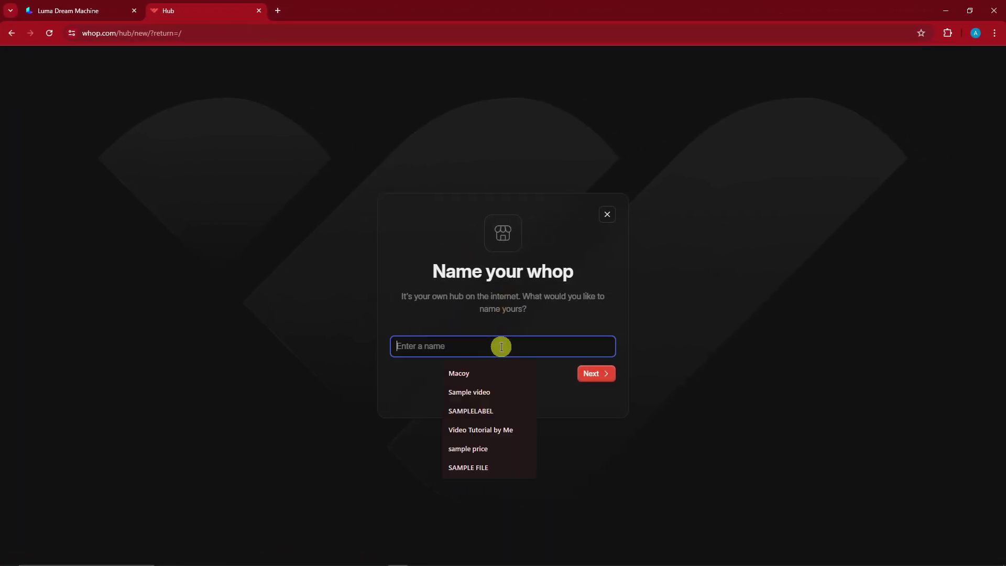
type("SAMPLE WHOP STORE")
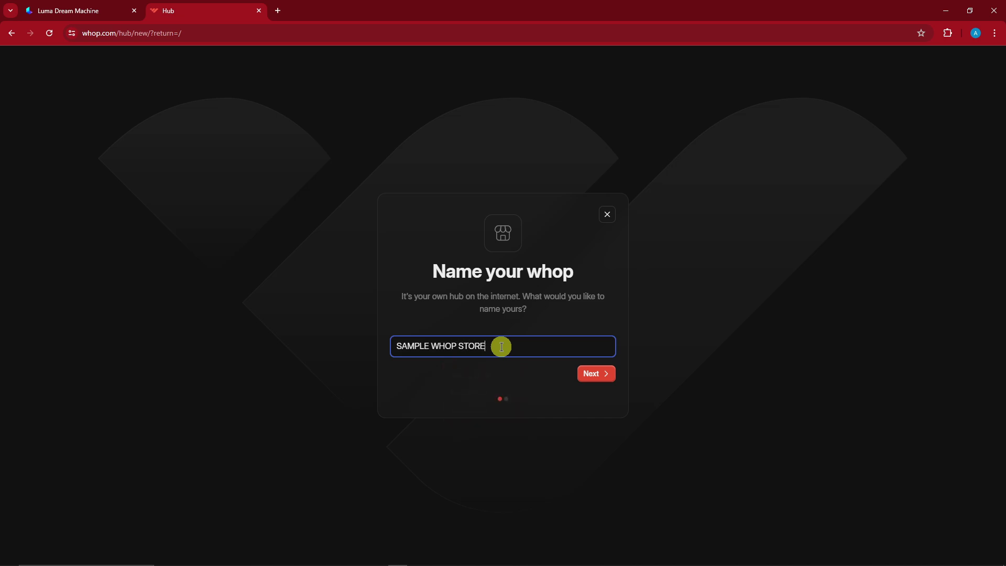
left_click(592, 375)
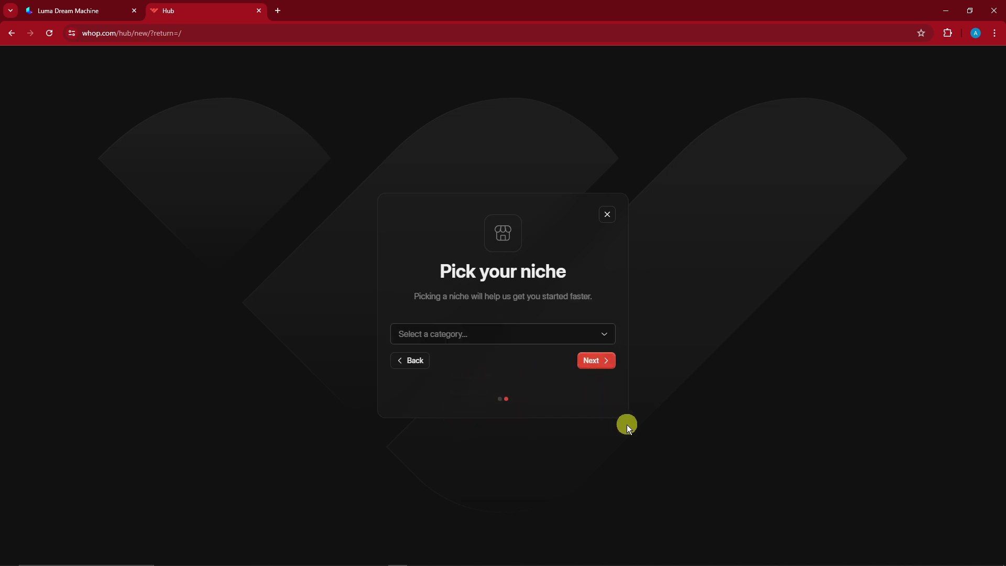
Choose Other as the niche, enter 'test 1' as custom category, and create the whop
left_click(551, 335)
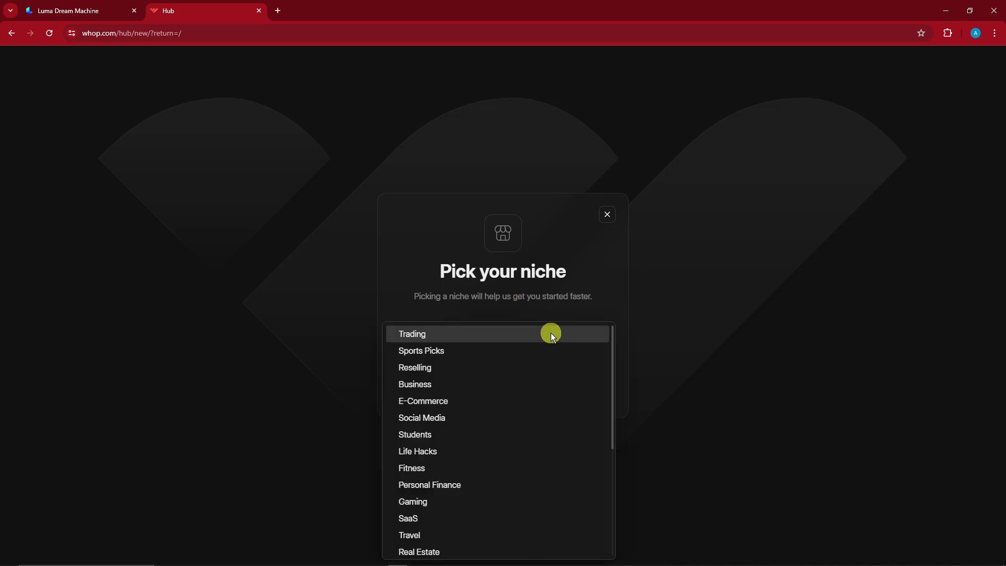
scroll(541, 393, "down", 4)
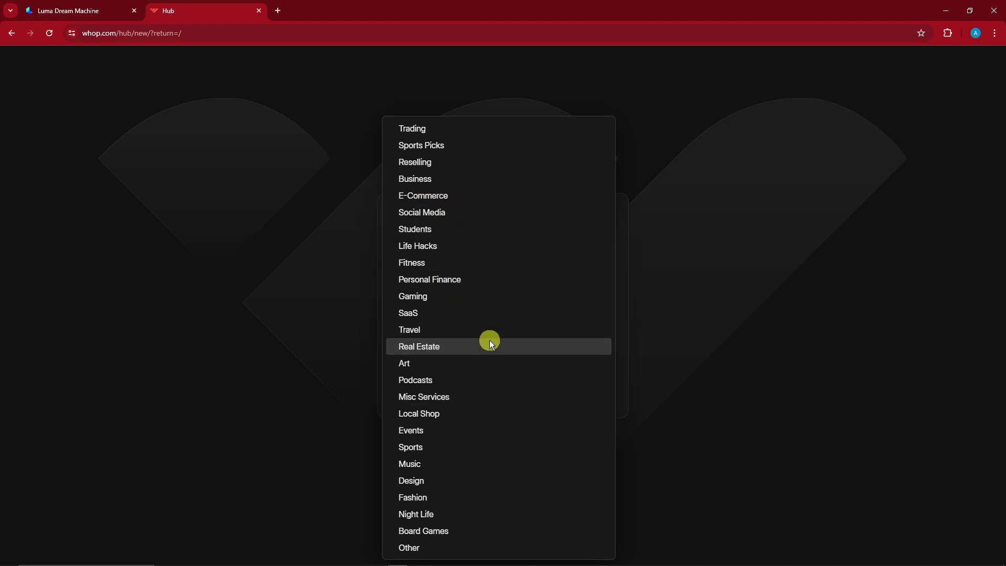
left_click(628, 297)
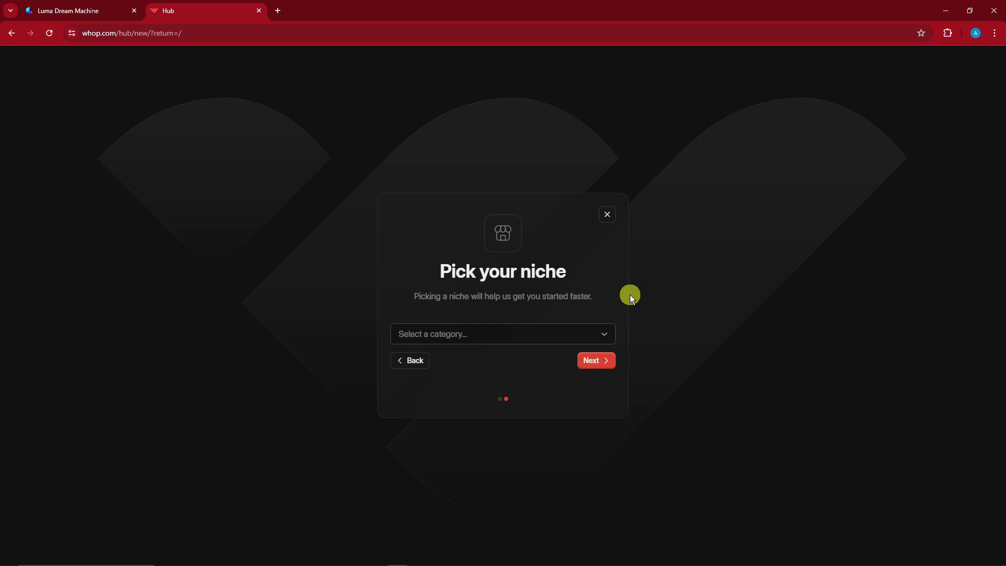
left_click(603, 334)
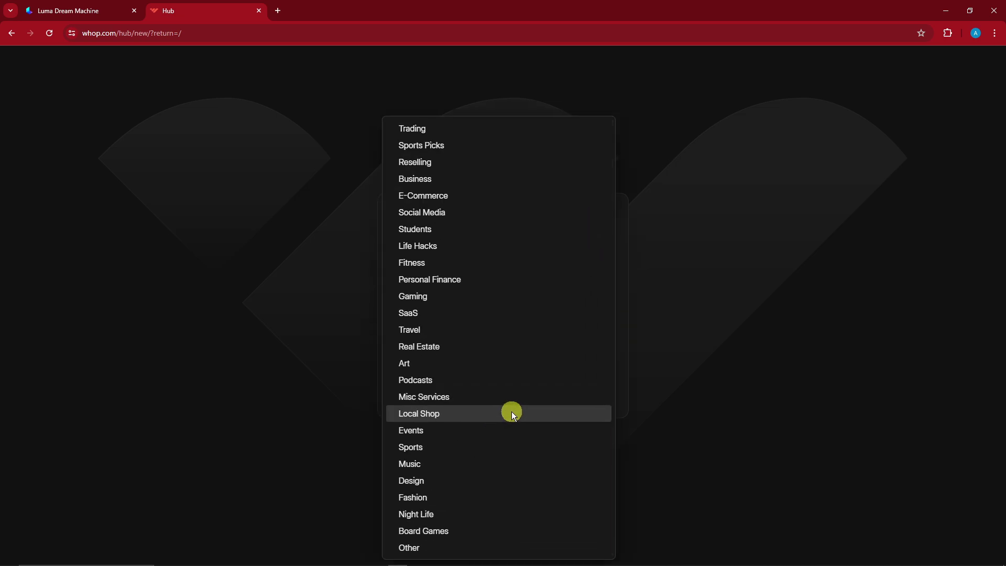
left_click(416, 548)
left_click(463, 359)
type("test 1")
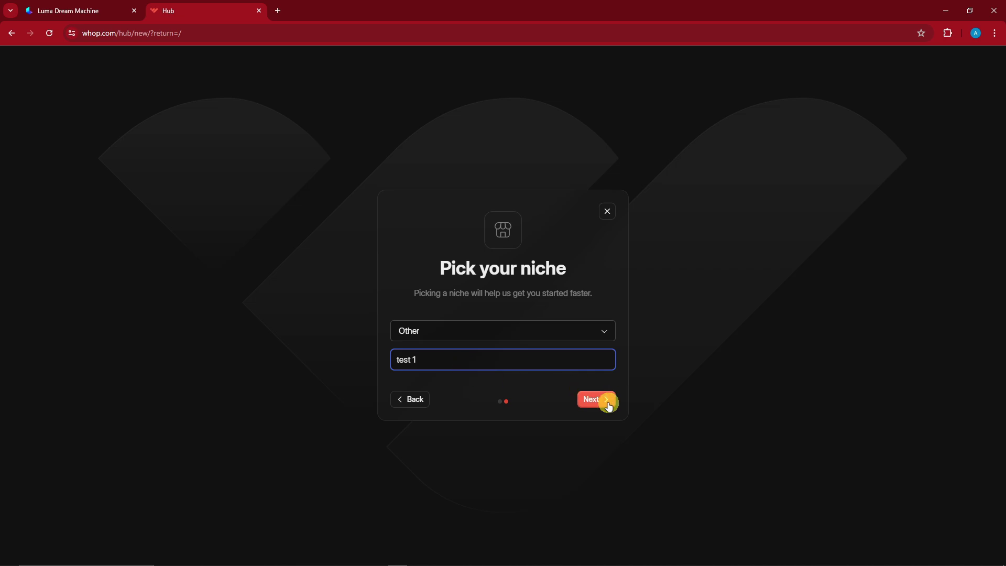
left_click(606, 401)
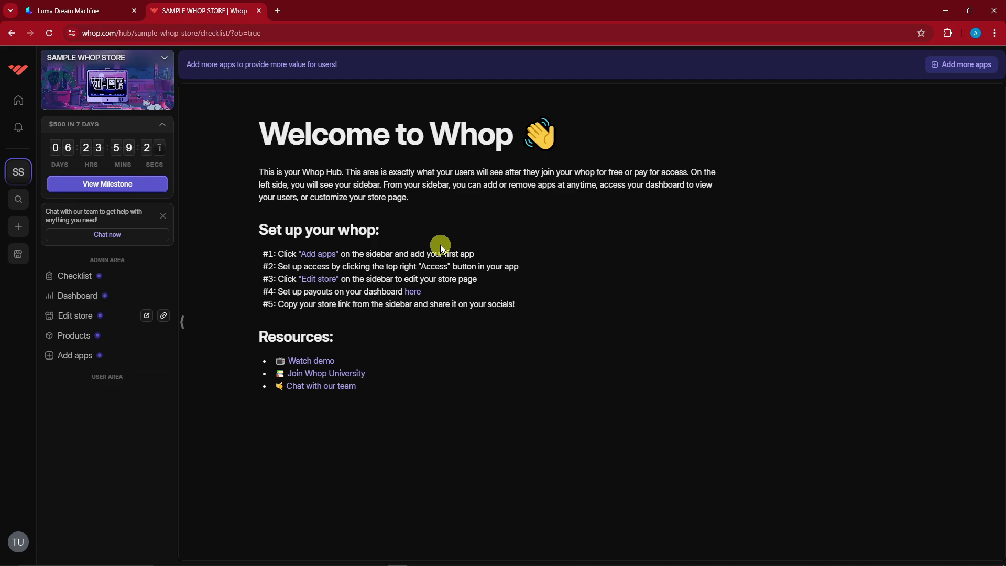
Open the Add apps catalogue and scroll through it looking for Discord
left_click_drag(516, 306, 264, 251)
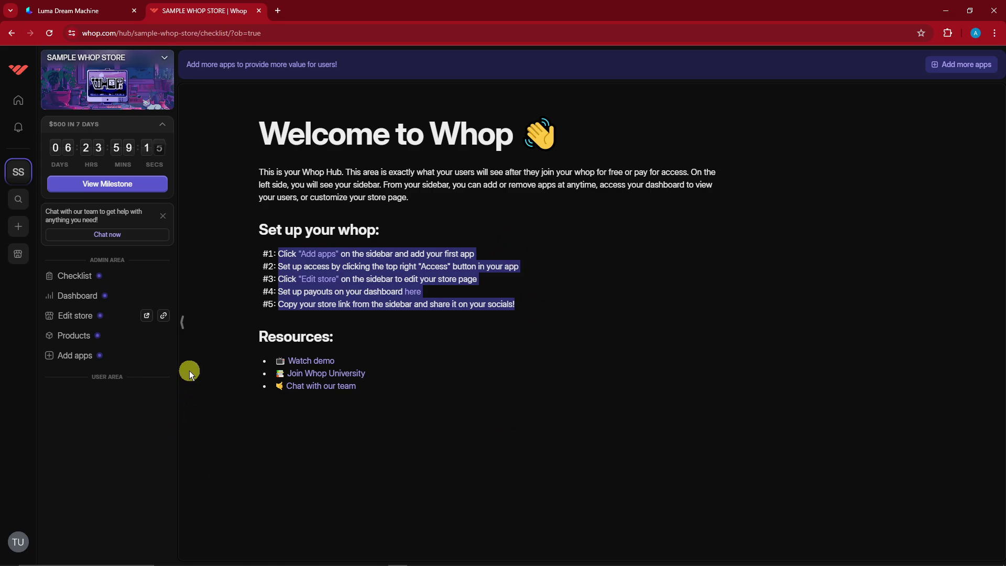
left_click(187, 351)
left_click(81, 355)
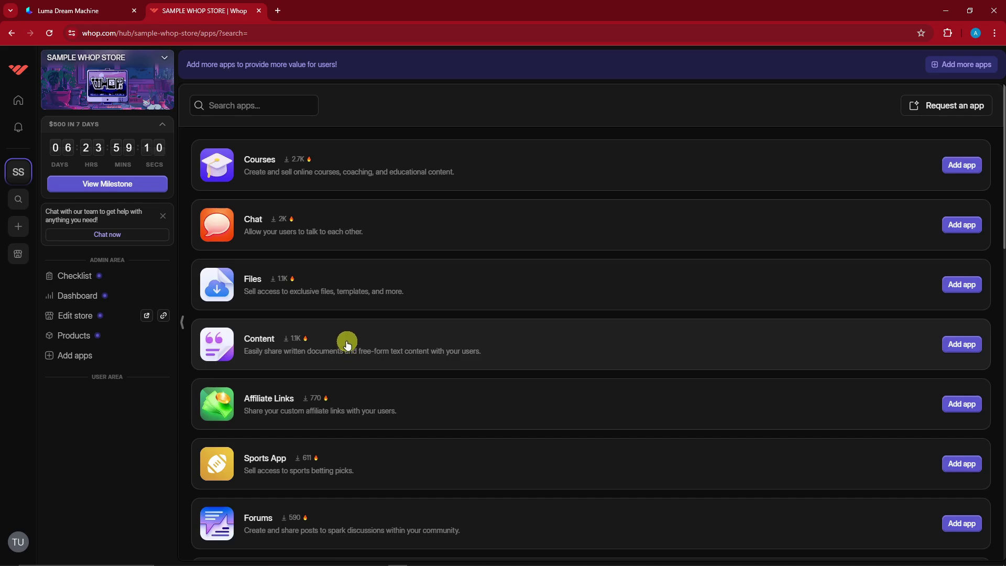
scroll(347, 344, "down", 8)
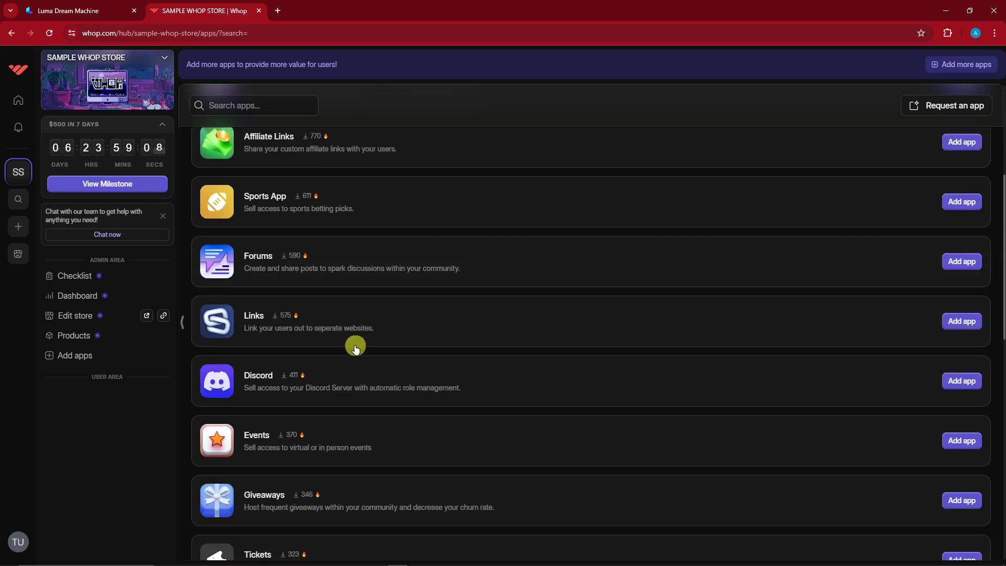
scroll(283, 314, "up", 1)
scroll(272, 304, "up", 6)
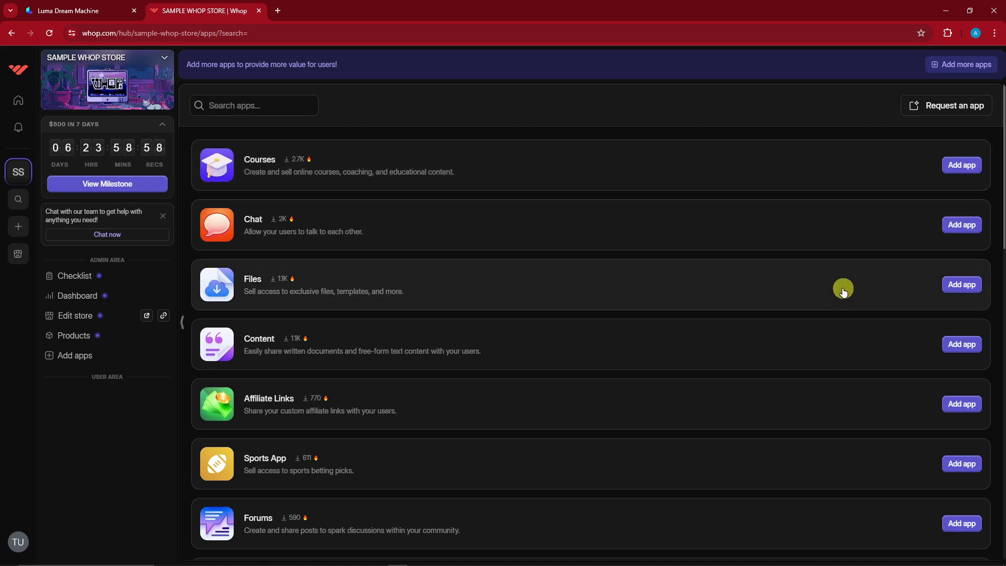
scroll(844, 289, "down", 6)
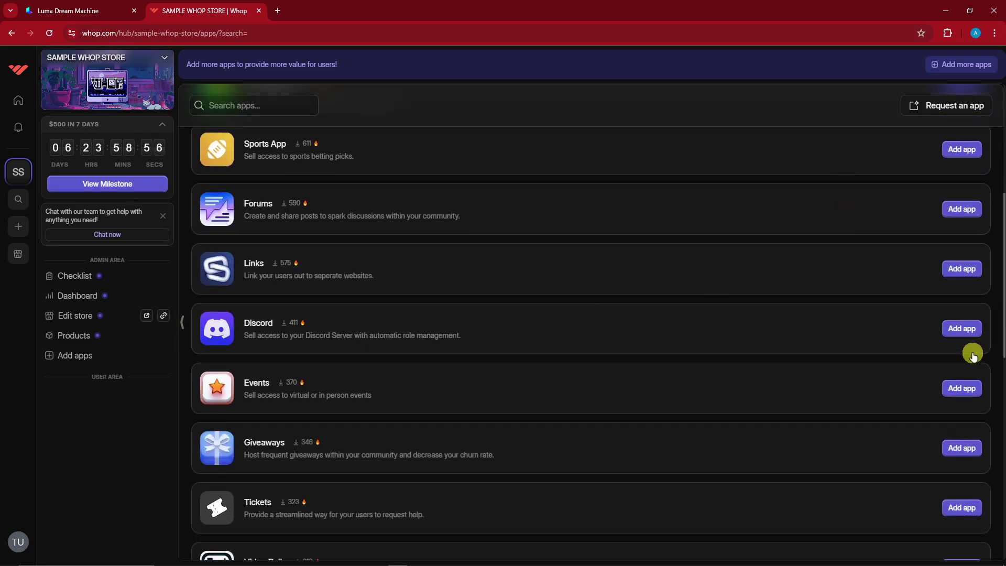
left_click(962, 330)
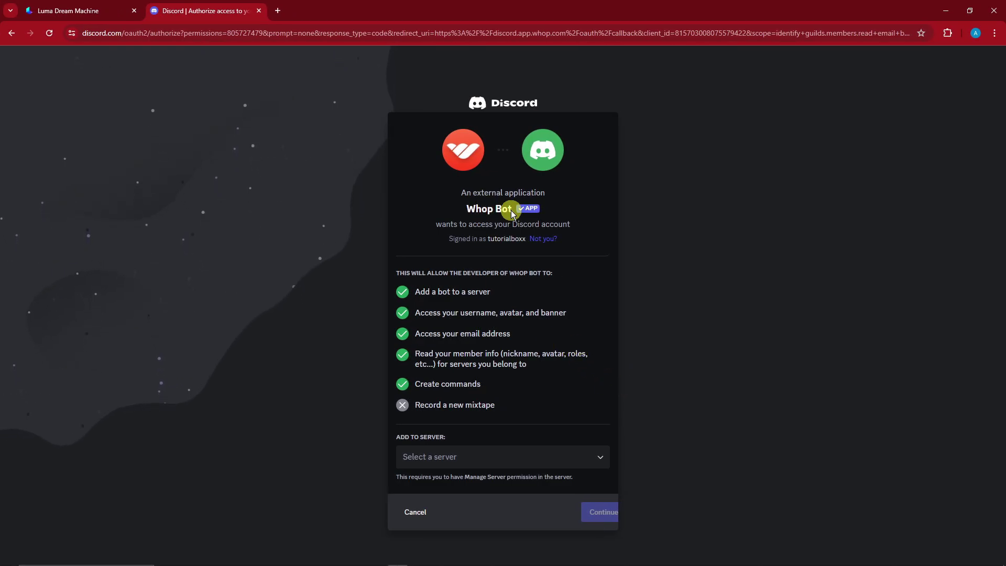
left_click(597, 459)
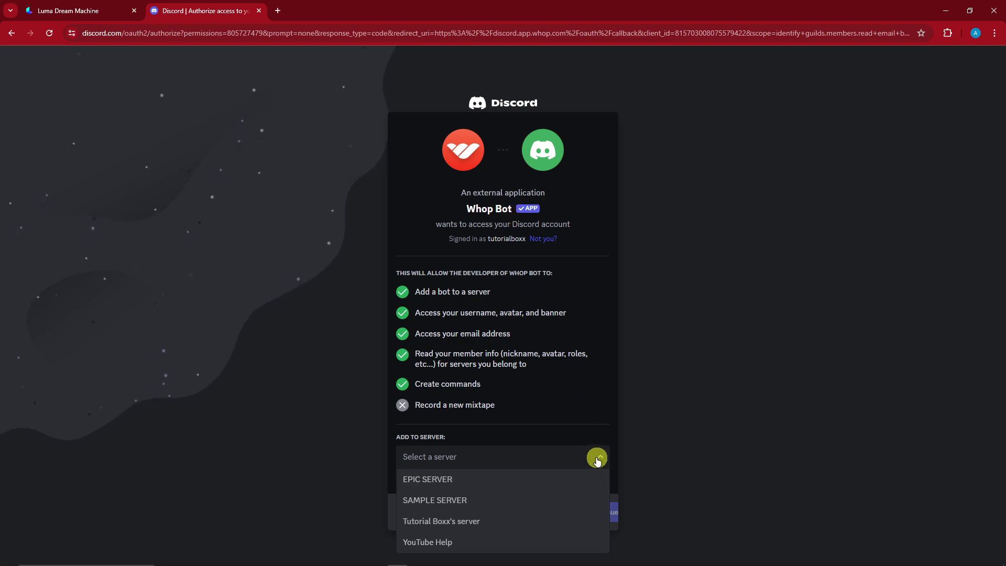
left_click(455, 525)
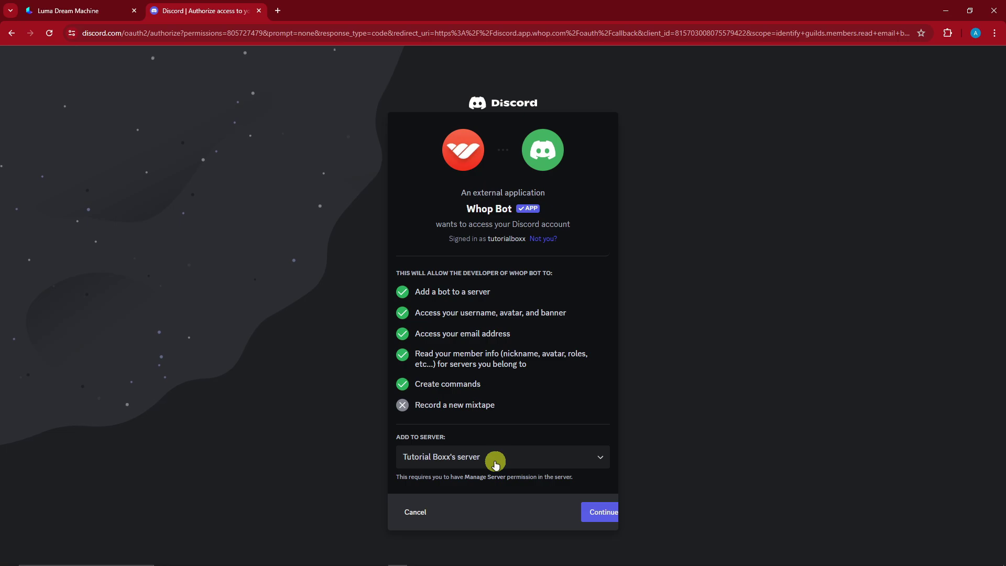
left_click(596, 511)
Review the requested permissions and authorize Whop Bot on the server
scroll(495, 375, "down", 3)
scroll(500, 346, "up", 3)
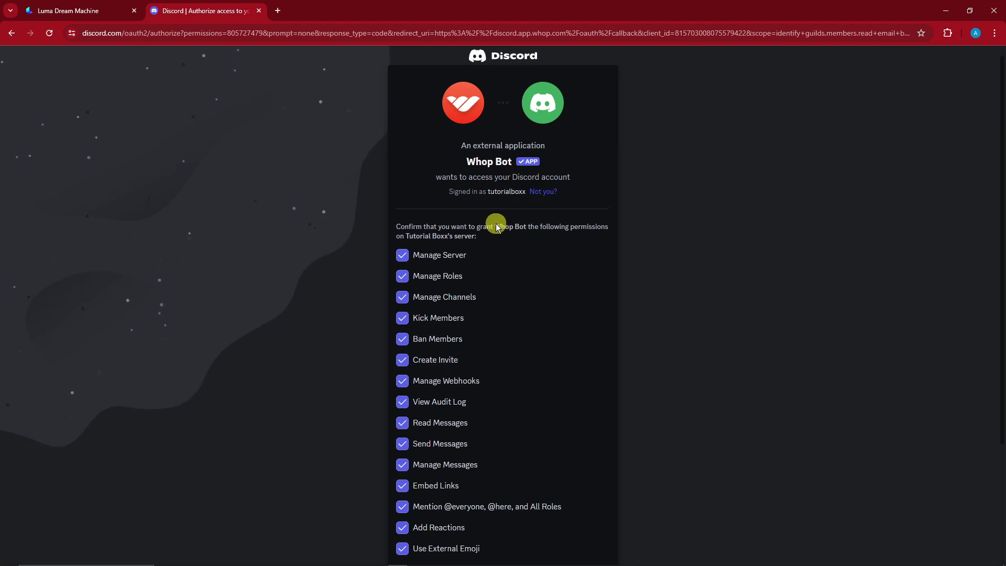
scroll(497, 226, "down", 3)
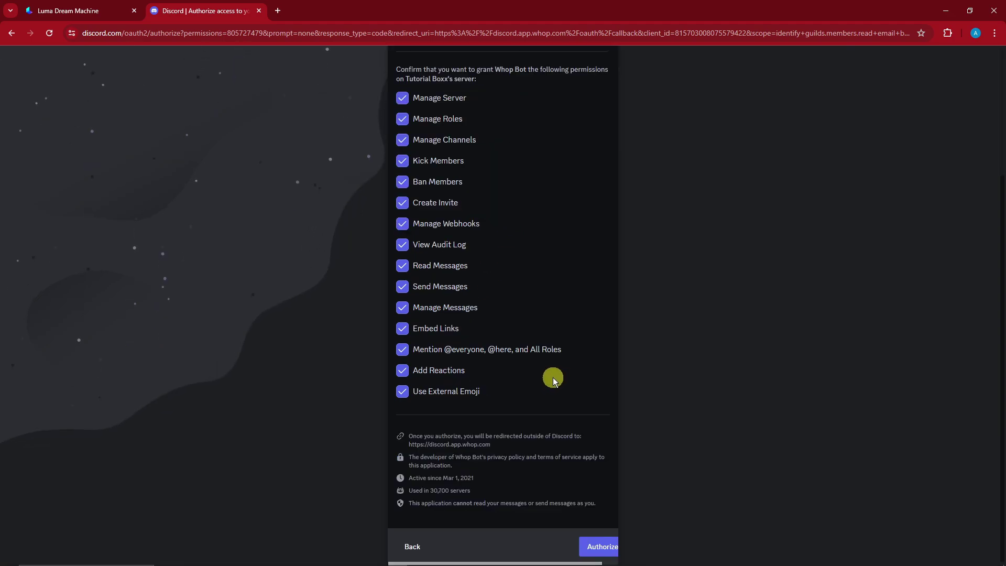
scroll(446, 362, "up", 1)
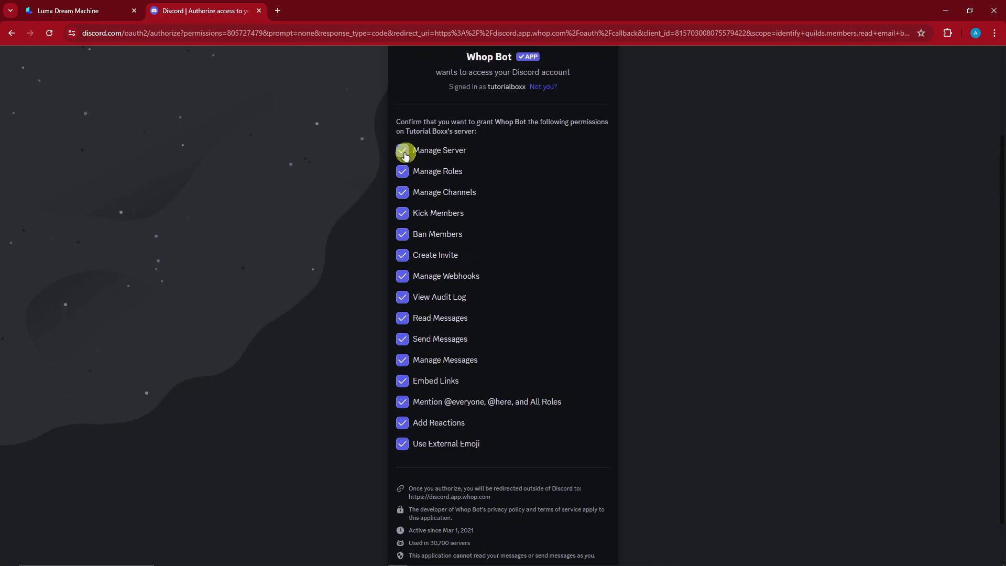
scroll(528, 353, "down", 1)
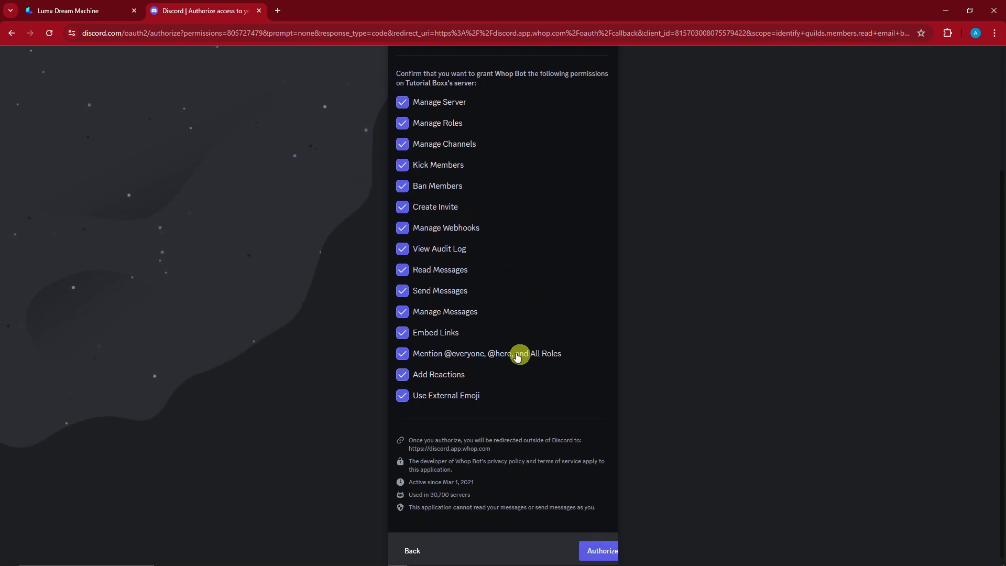
left_click(586, 541)
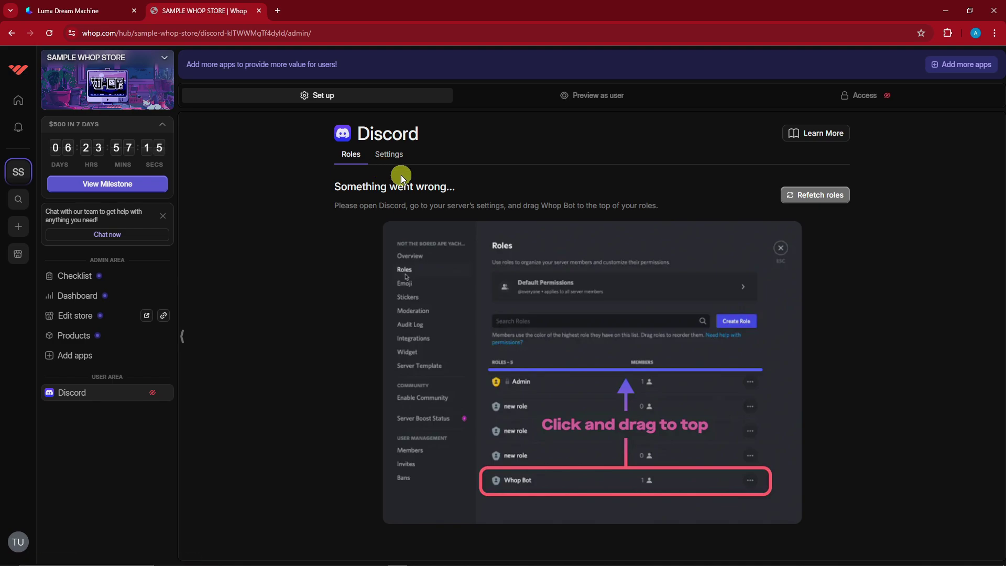
Select the 'Something went wrong...' heading text on the Discord app page
left_click_drag(334, 187, 489, 188)
Open Tutorial Boxx's Server Settings at the Roles list
left_click(328, 289)
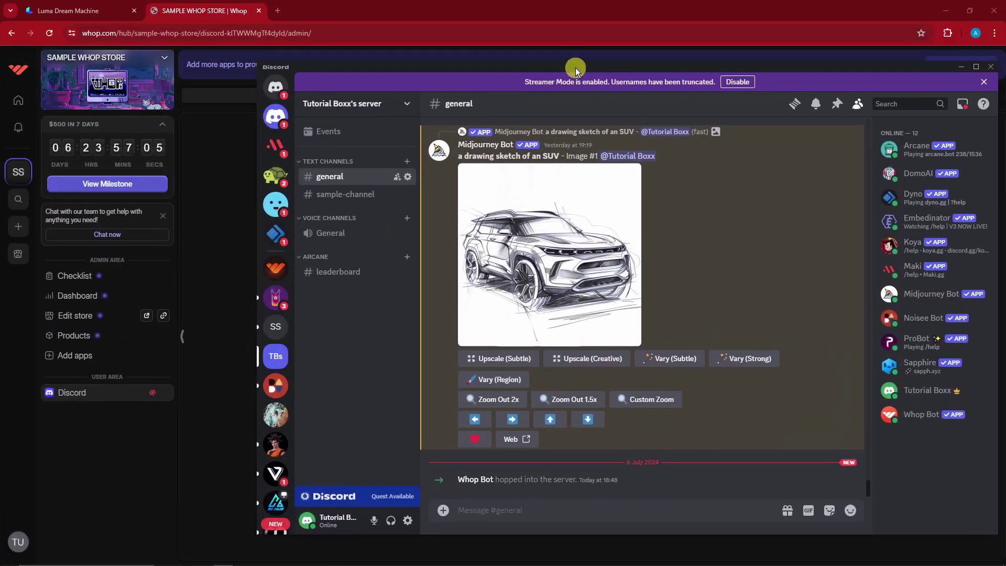
left_click_drag(576, 68, 554, 67)
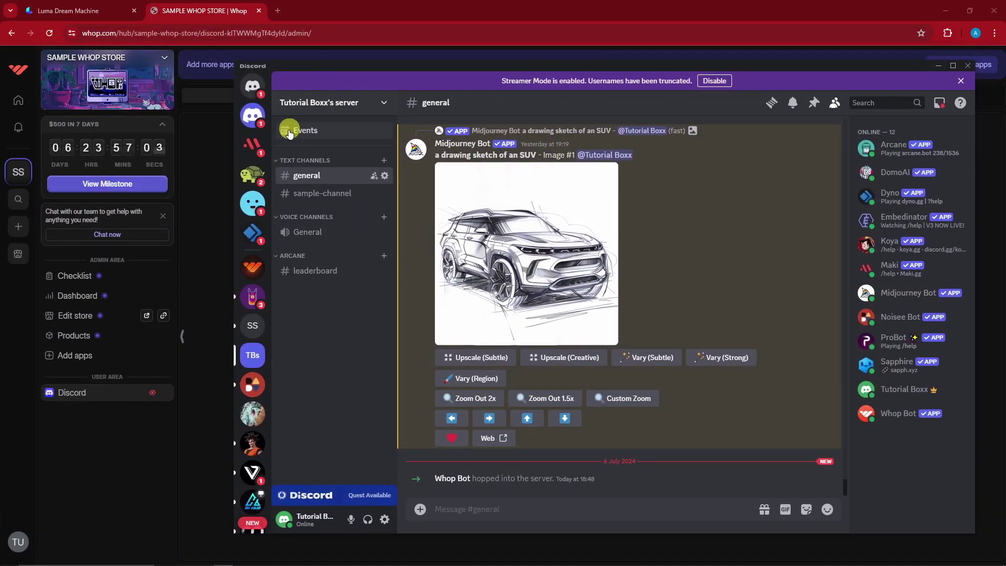
left_click_drag(596, 479, 424, 480)
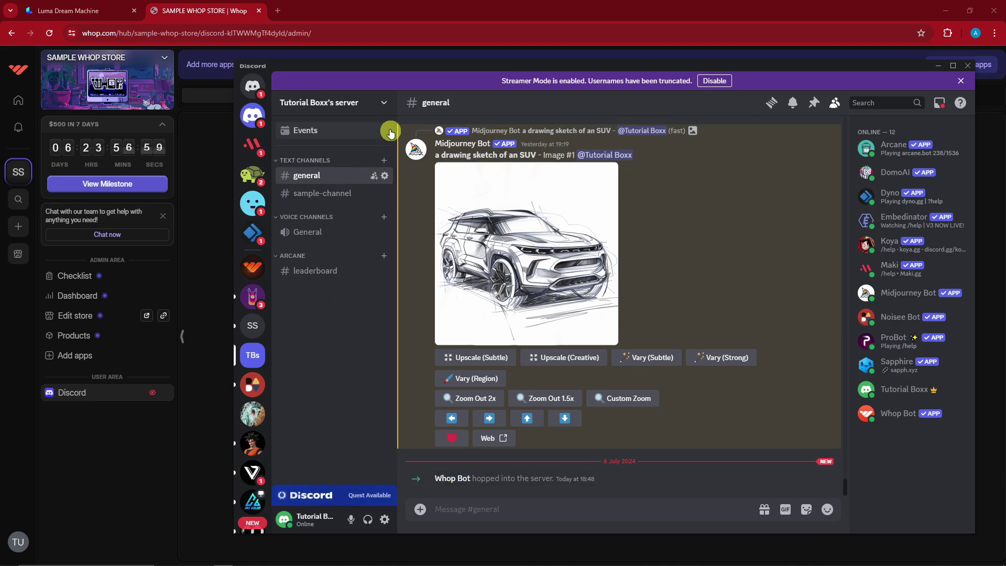
left_click(383, 103)
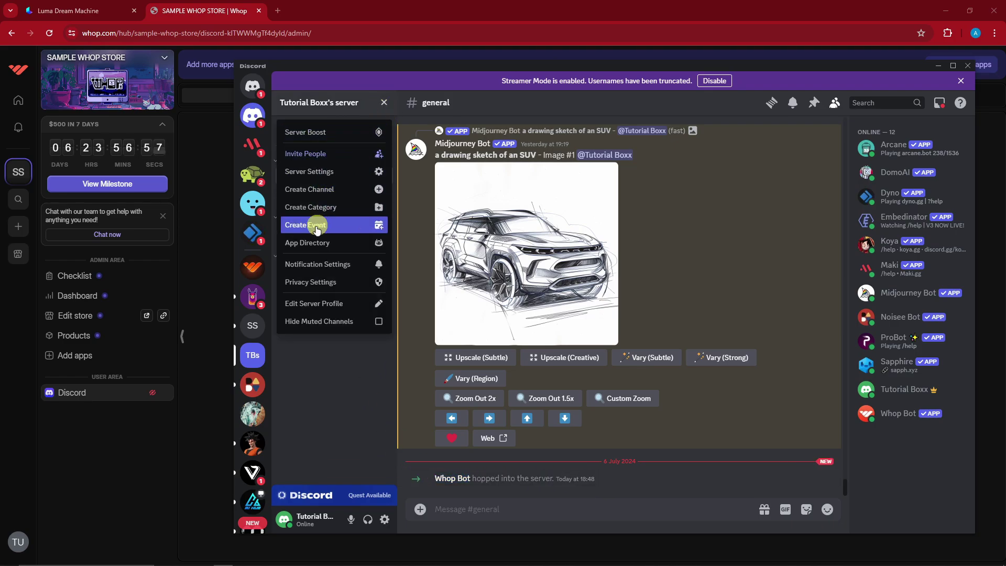
left_click(317, 172)
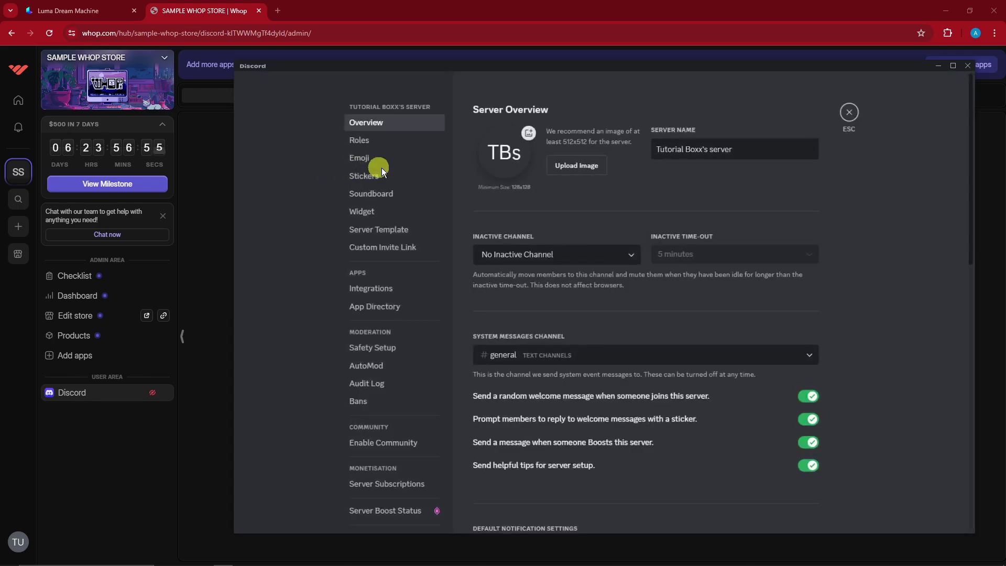
left_click(380, 140)
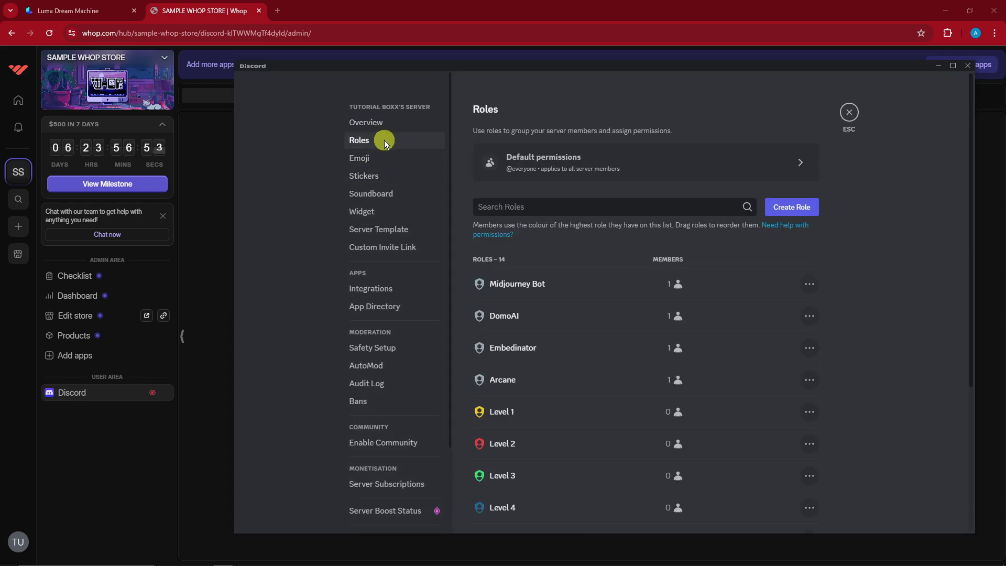
Drag Whop Bot above Midjourney Bot to the top, save, and close settings
scroll(610, 335, "down", 1)
scroll(610, 336, "down", 3)
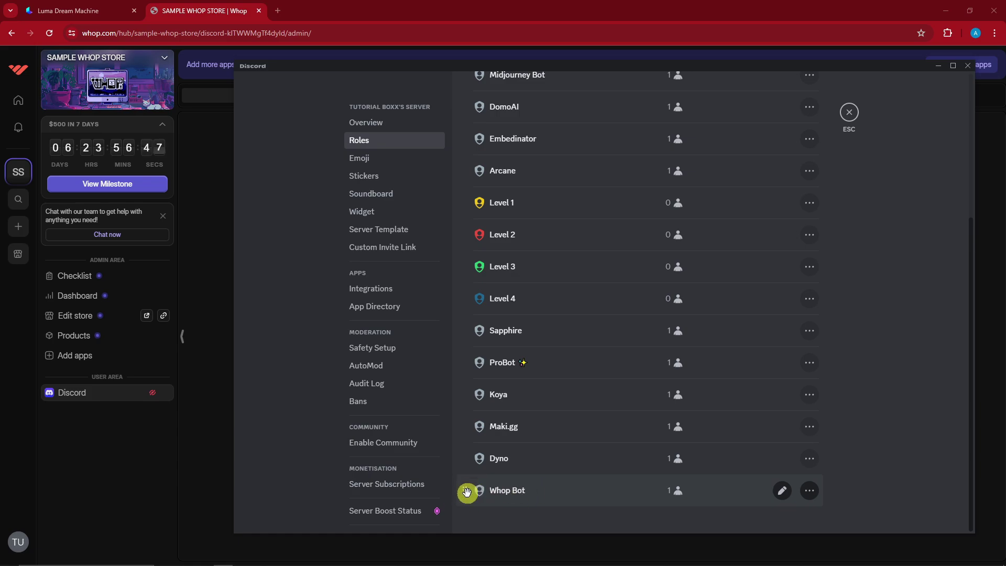
left_click_drag(466, 493, 475, 173)
scroll(467, 211, "up", 4)
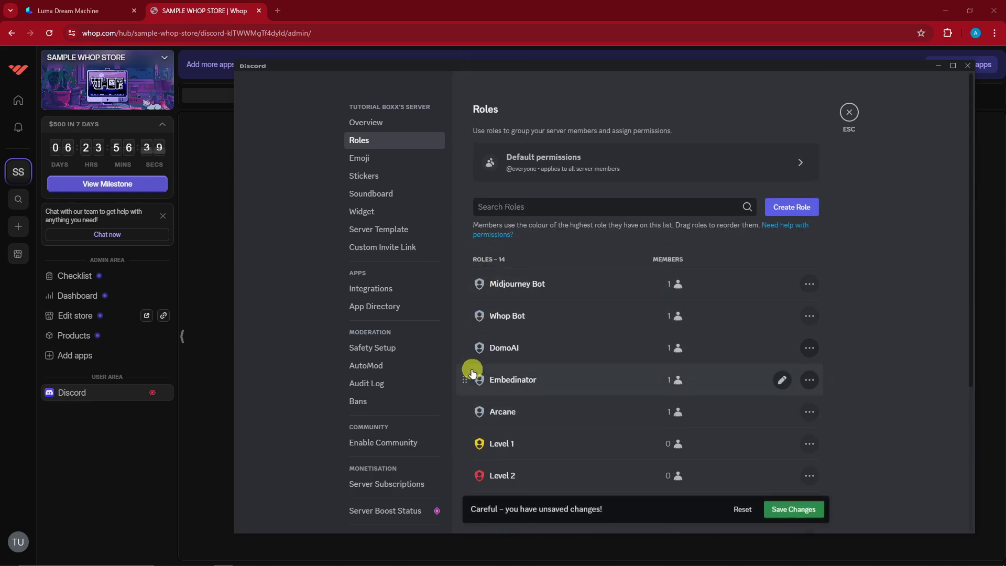
left_click_drag(463, 316, 465, 283)
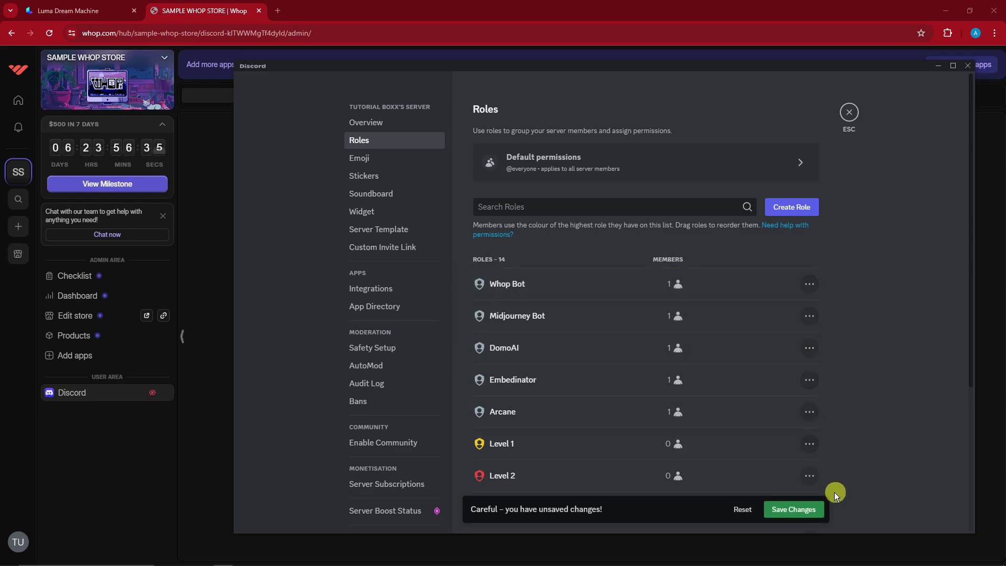
left_click(794, 510)
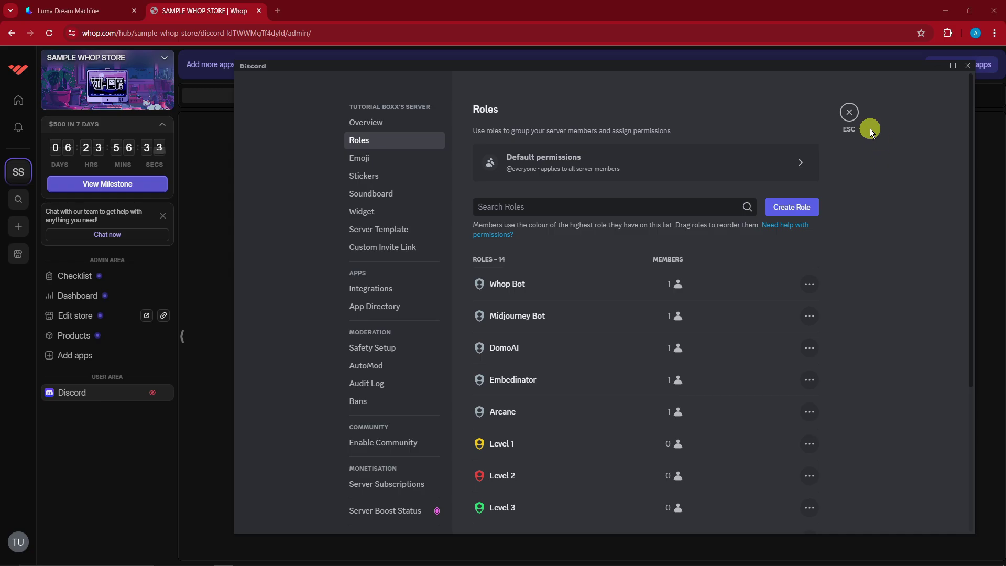
left_click(849, 112)
Close Discord and refetch the server's roles on Whop's Discord Roles page
left_click(942, 68)
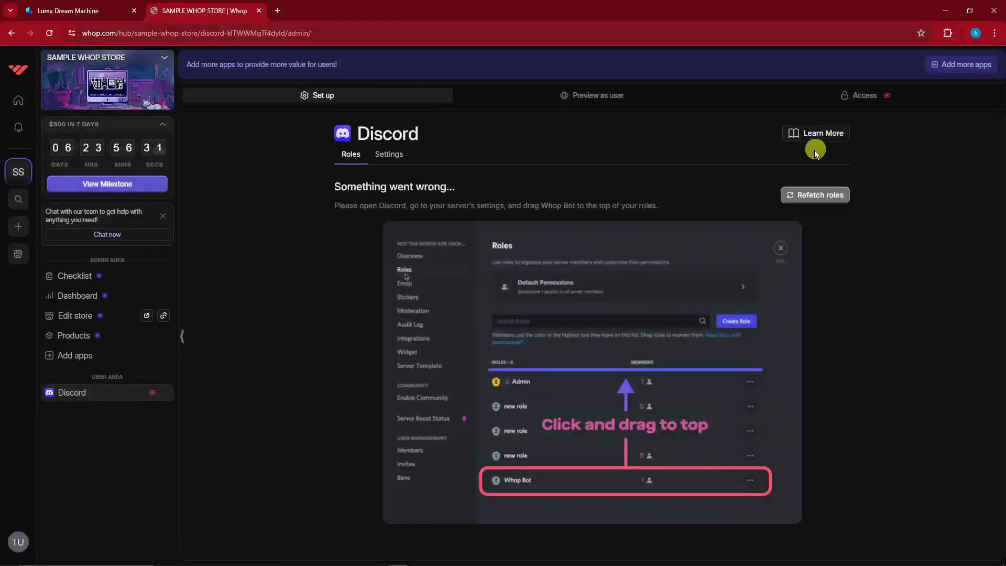
left_click(829, 196)
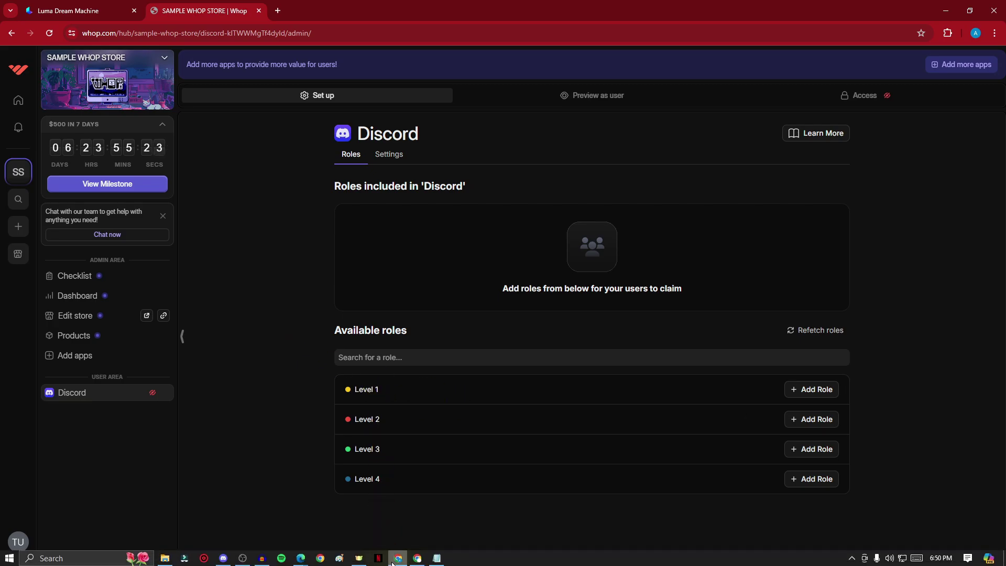
Create a role in Tutorial Boxx's Server Settings > Roles and rename it 'VIP ROLE'
left_click(224, 559)
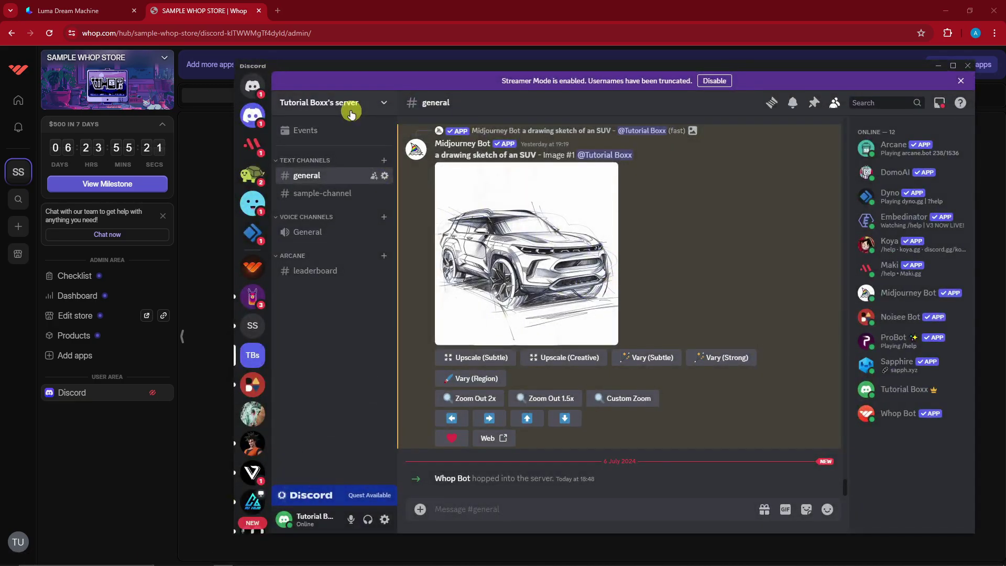
left_click(346, 105)
left_click(336, 172)
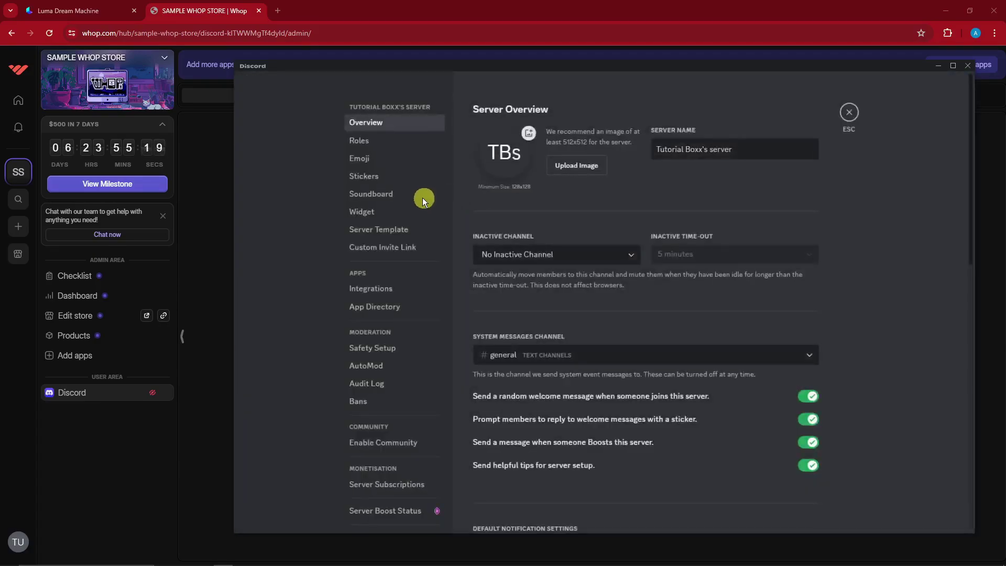
left_click(356, 139)
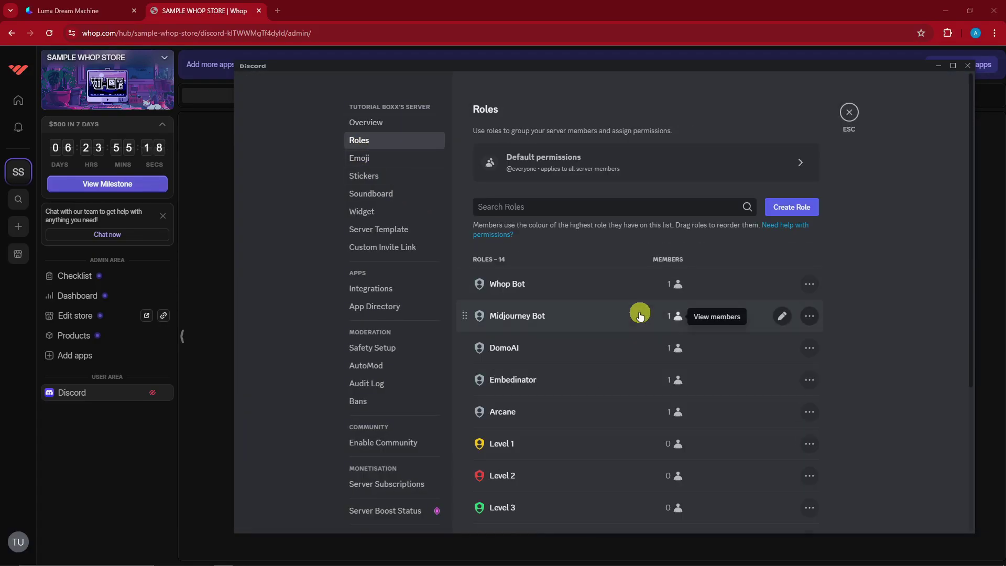
left_click(793, 207)
triple_click(630, 182)
type("VIP ROLE")
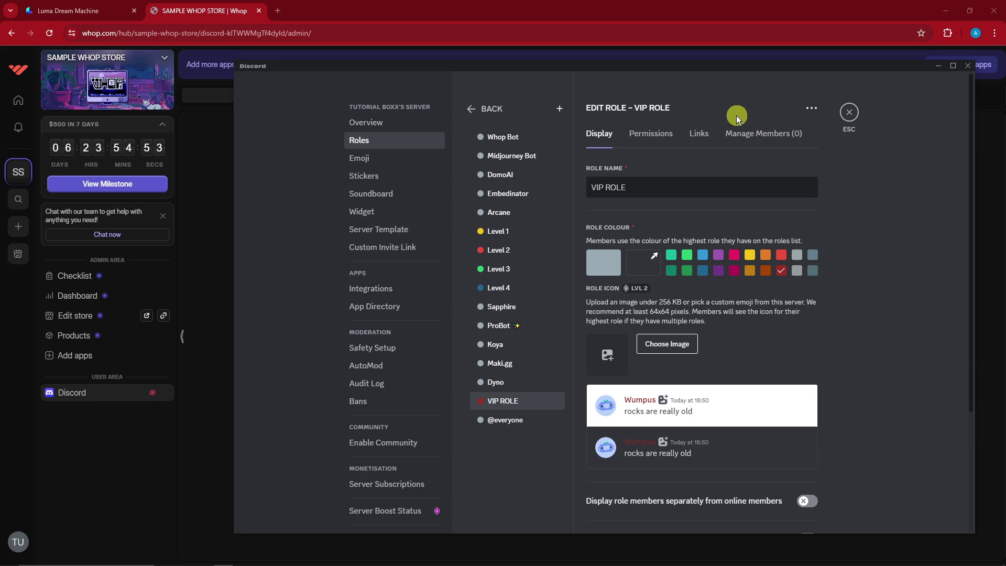
left_click(471, 108)
Drag Level 1 to Level 4 under Whop Bot, then put VIP ROLE directly beneath Whop Bot
scroll(542, 412, "down", 5)
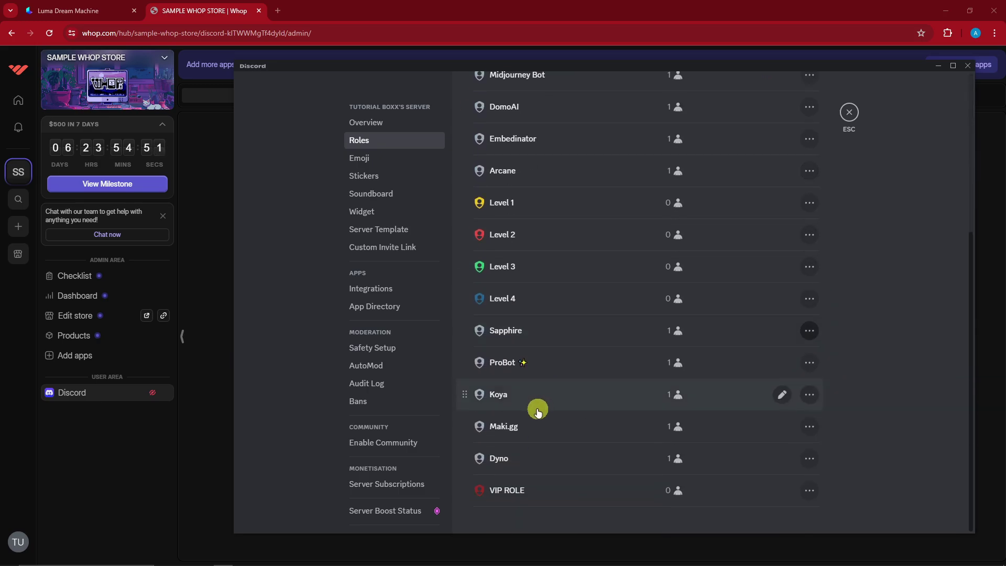
scroll(479, 354, "up", 5)
left_click_drag(468, 412, 462, 284)
left_click_drag(462, 449, 468, 309)
scroll(467, 315, "down", 2)
left_click_drag(463, 369, 468, 246)
left_click_drag(464, 403, 464, 273)
scroll(471, 285, "down", 2)
left_click_drag(470, 483, 460, 195)
scroll(505, 309, "up", 3)
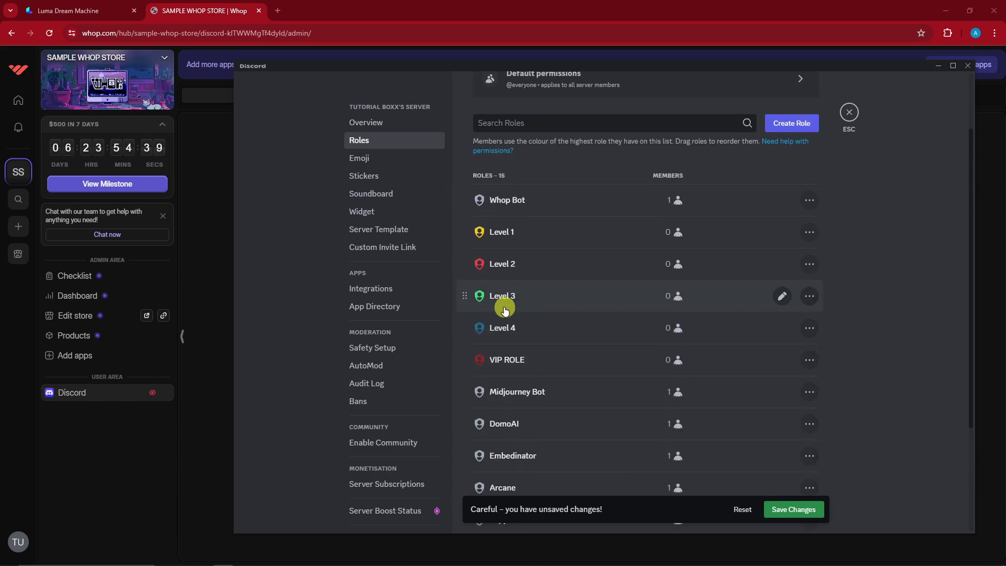
left_click_drag(465, 359, 468, 230)
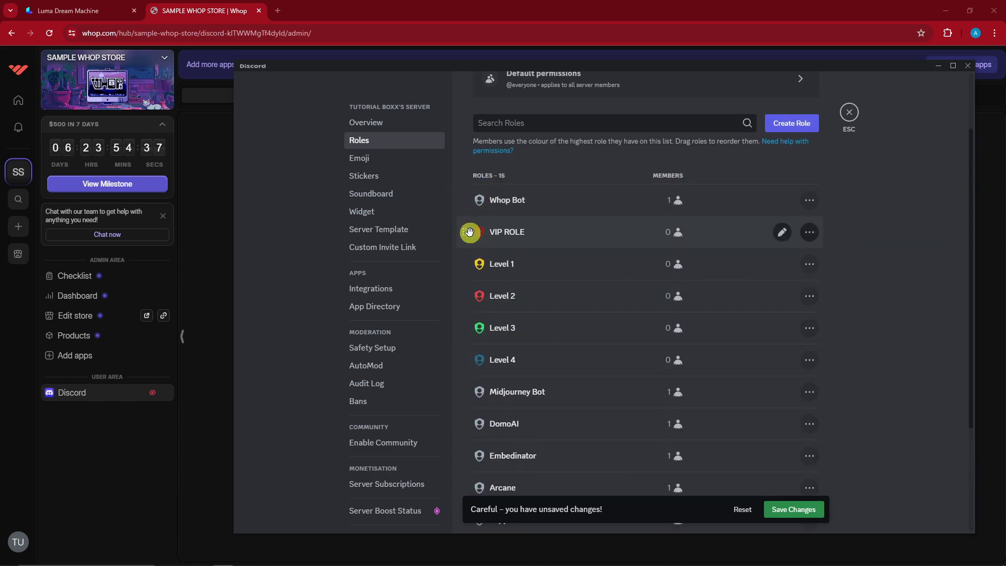
Save the new role order, leave server settings and close Discord
scroll(650, 344, "down", 1)
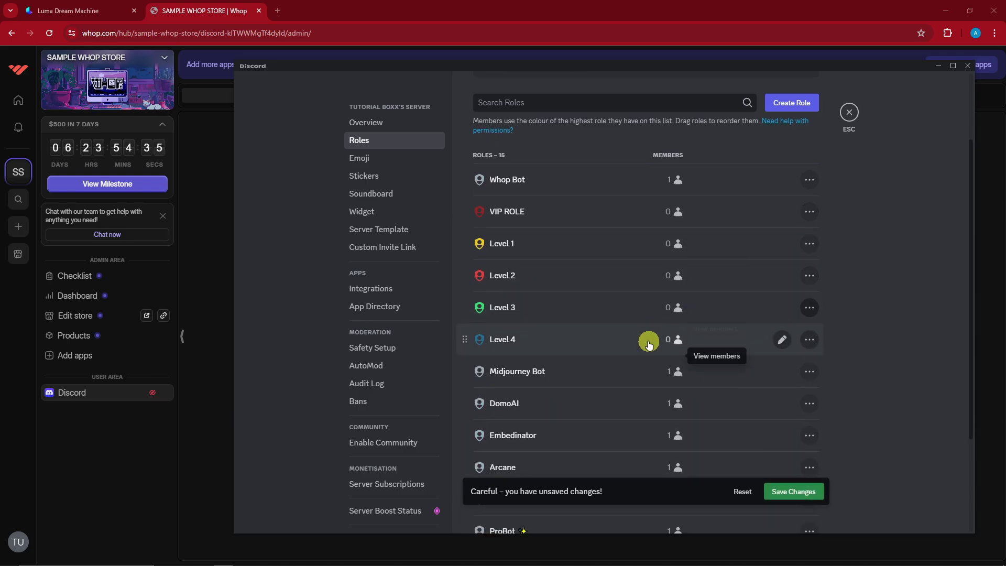
left_click(793, 491)
left_click(849, 112)
left_click(968, 66)
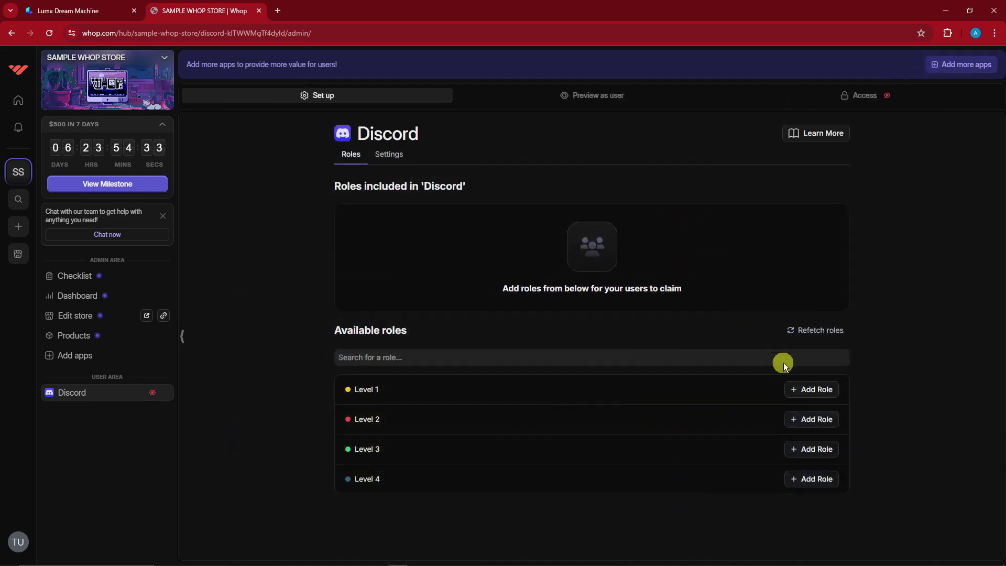
Refetch the Discord roles and add VIP ROLE to the included roles
left_click(833, 332)
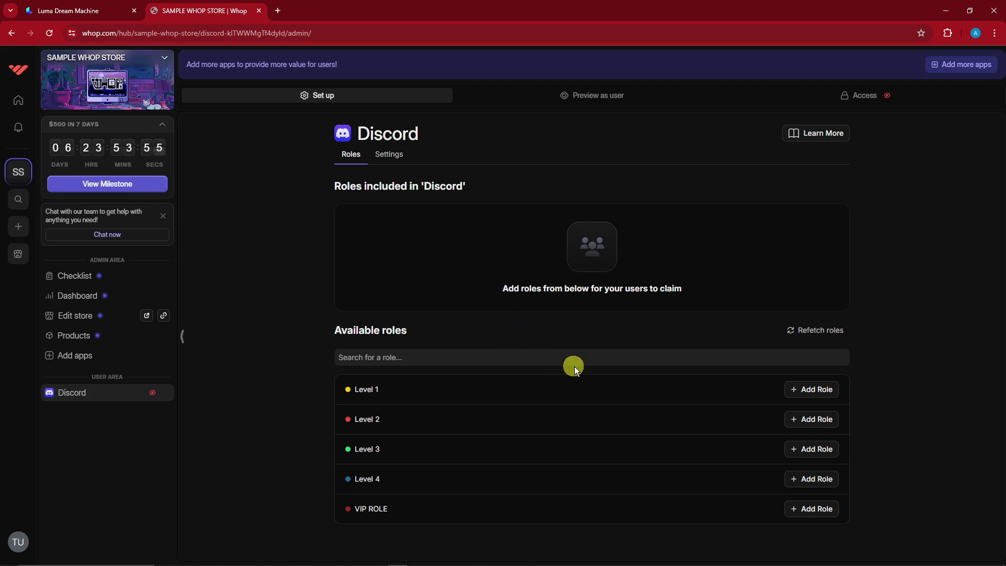
left_click(811, 509)
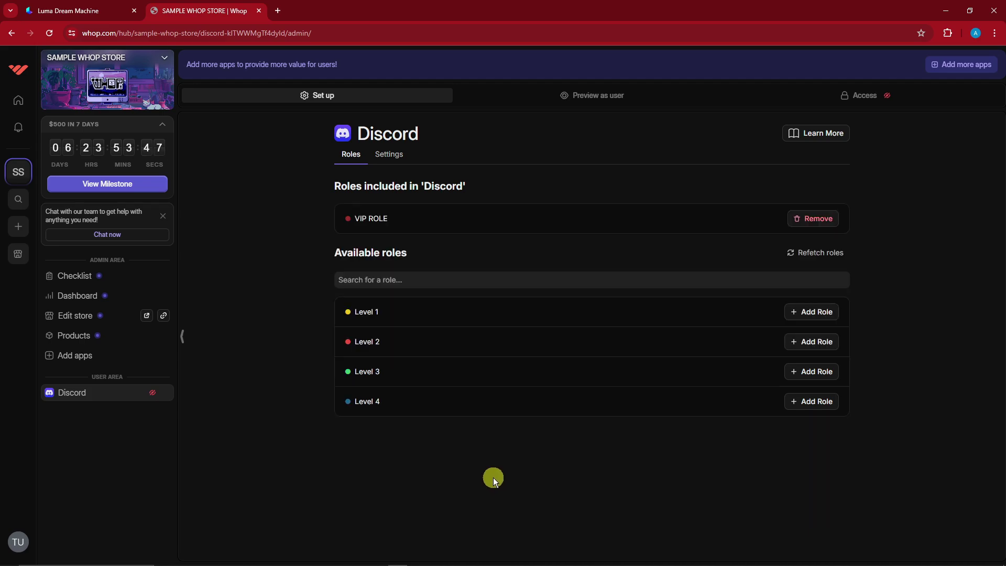
left_click_drag(333, 183, 485, 183)
left_click(485, 184)
From the Access tab, create a new paid product with recurring subscription payments
left_click(886, 96)
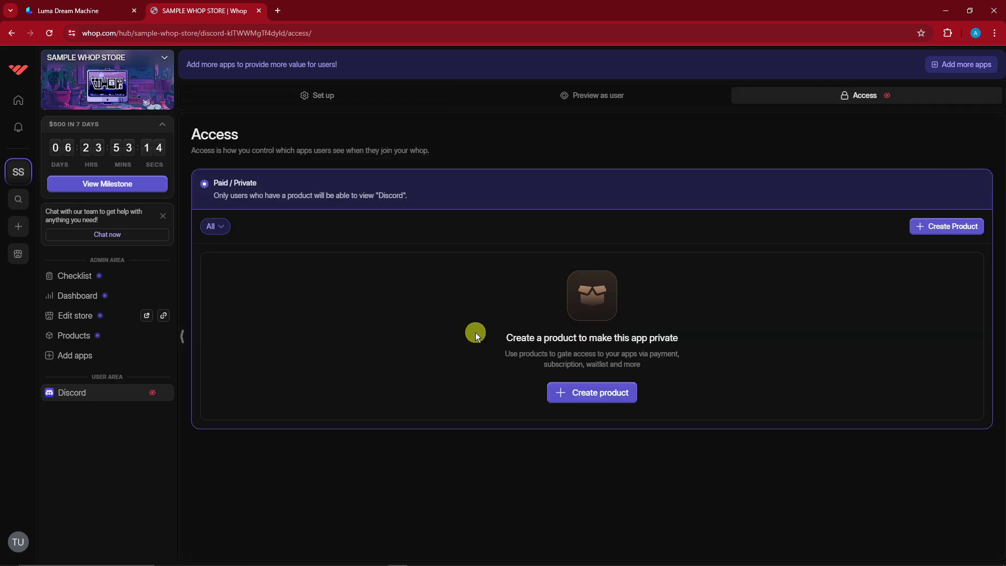
left_click(567, 393)
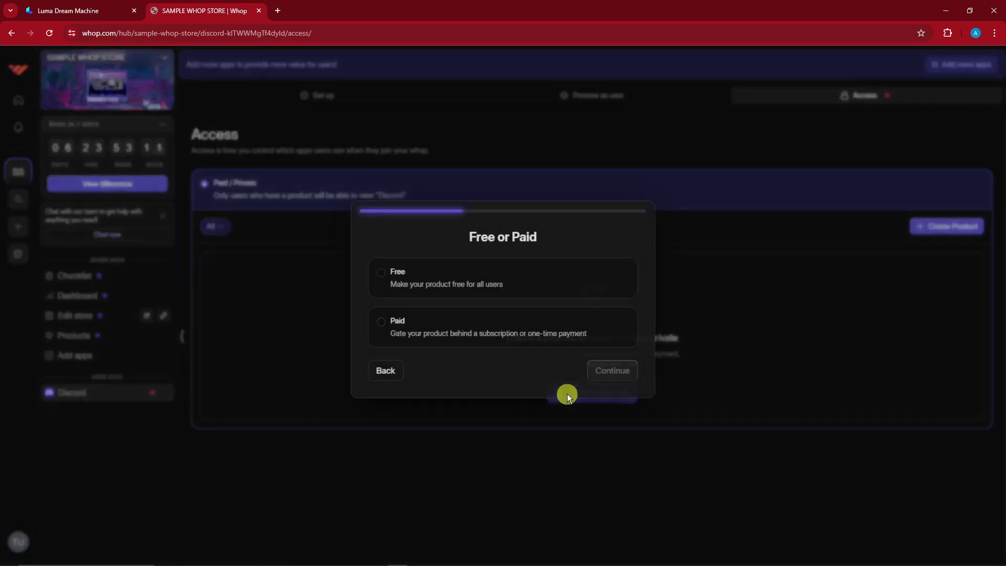
left_click(381, 322)
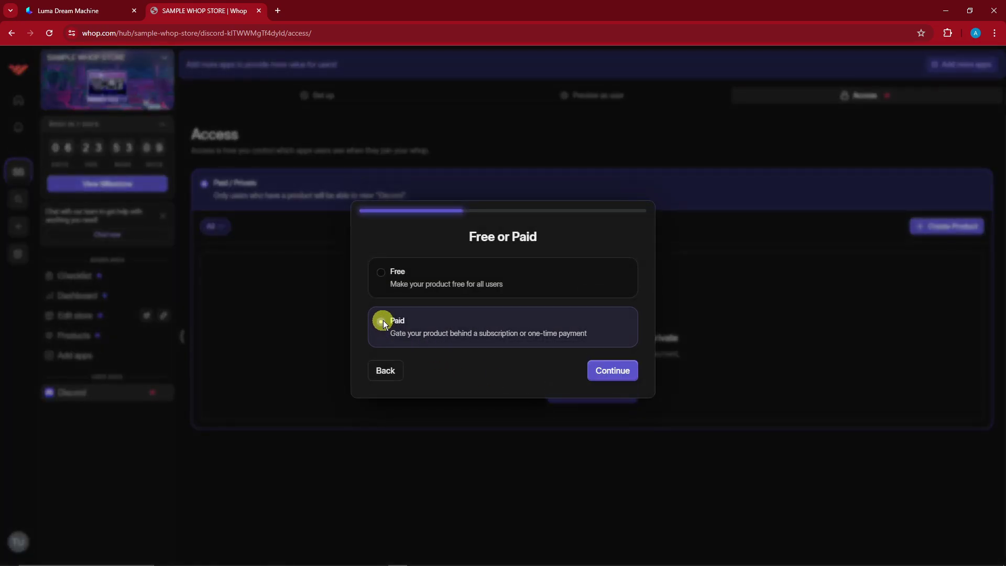
left_click(616, 371)
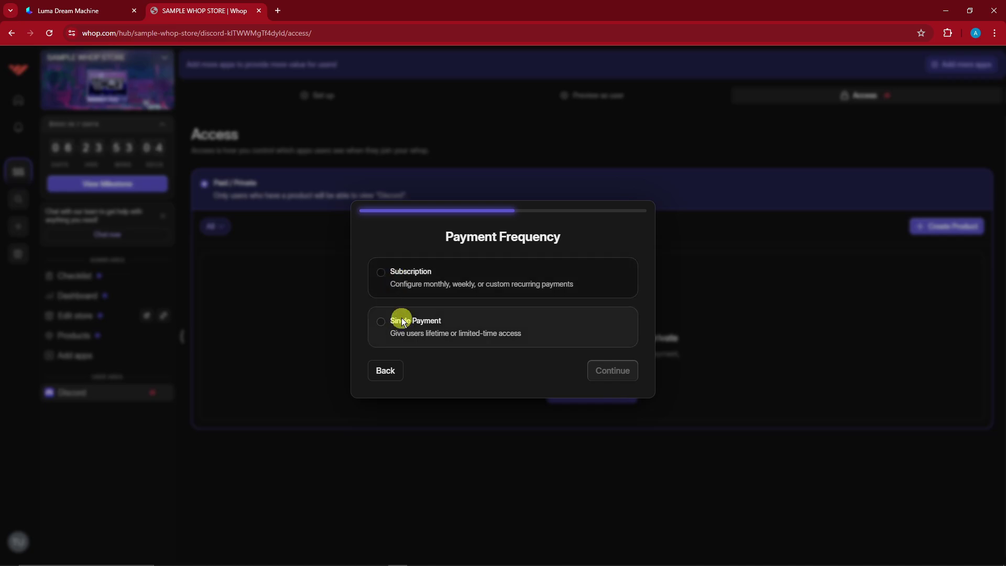
left_click(394, 282)
left_click(619, 373)
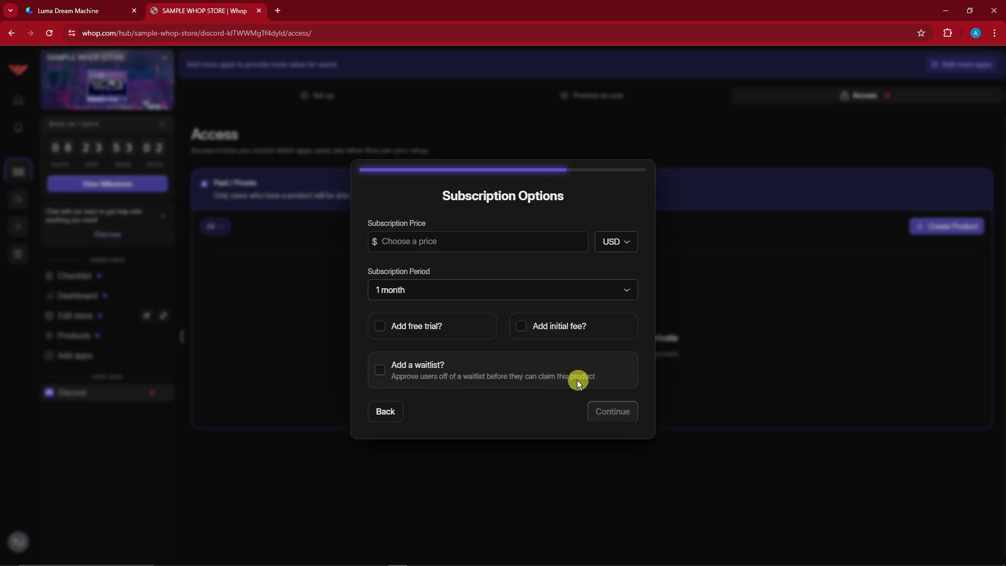
Price the subscription at 15 USD and add a 7-day free trial
left_click(417, 242)
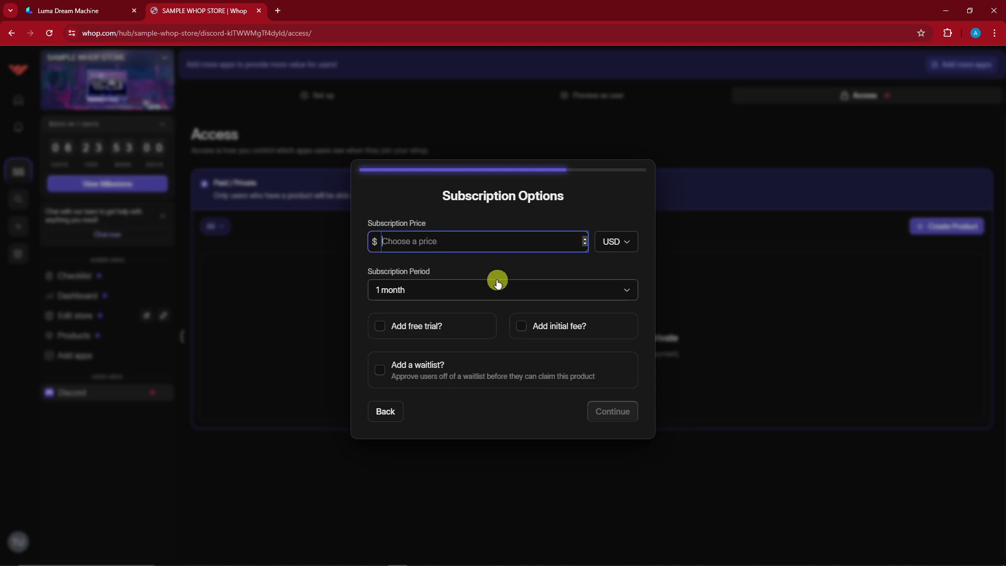
type("15")
left_click(622, 247)
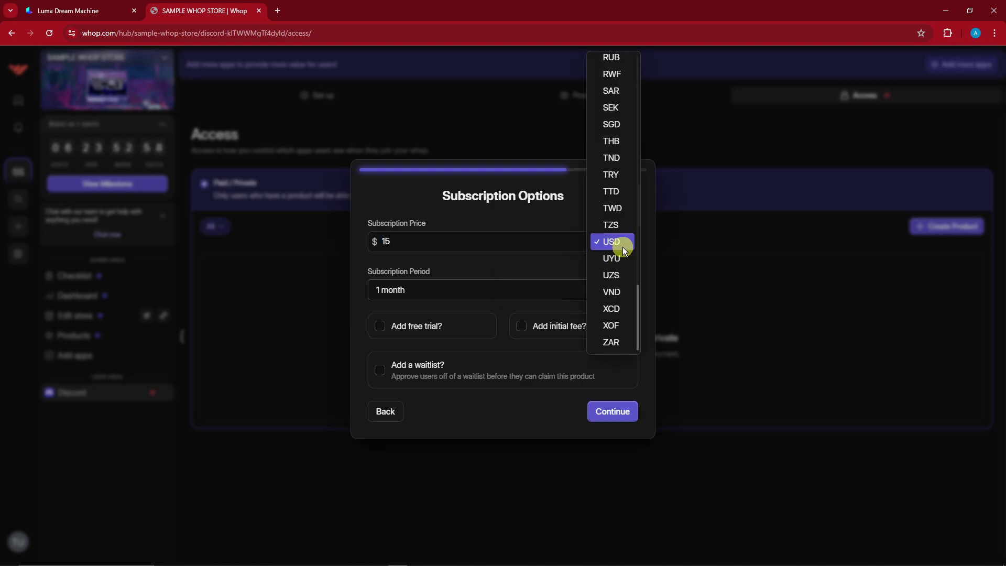
left_click(491, 282)
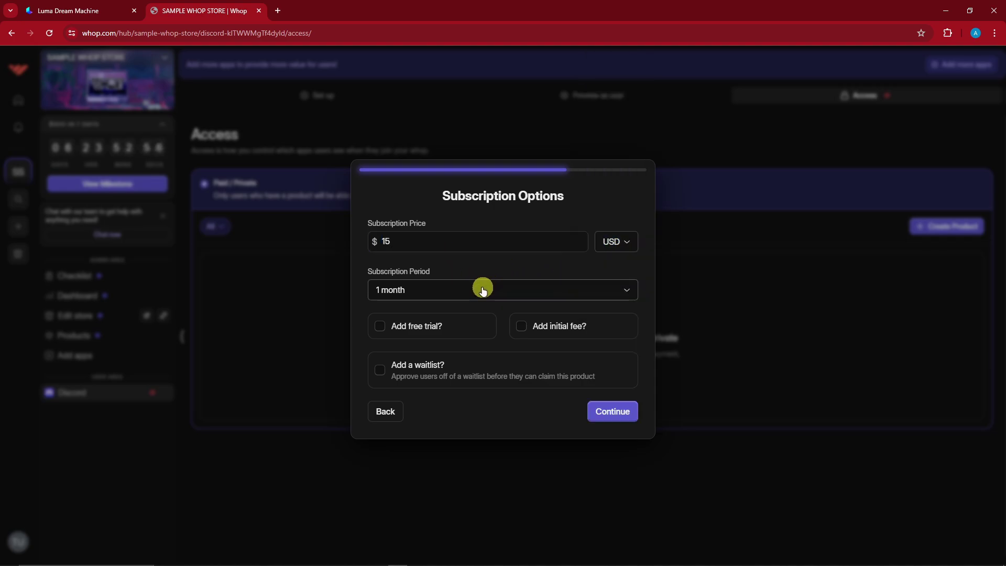
left_click(392, 320)
left_click(448, 343)
left_click(448, 342)
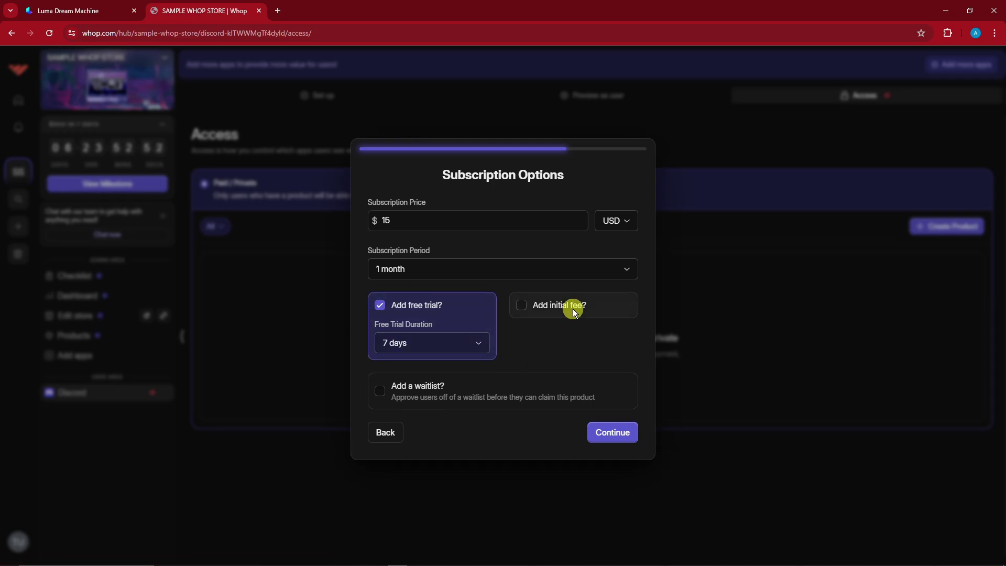
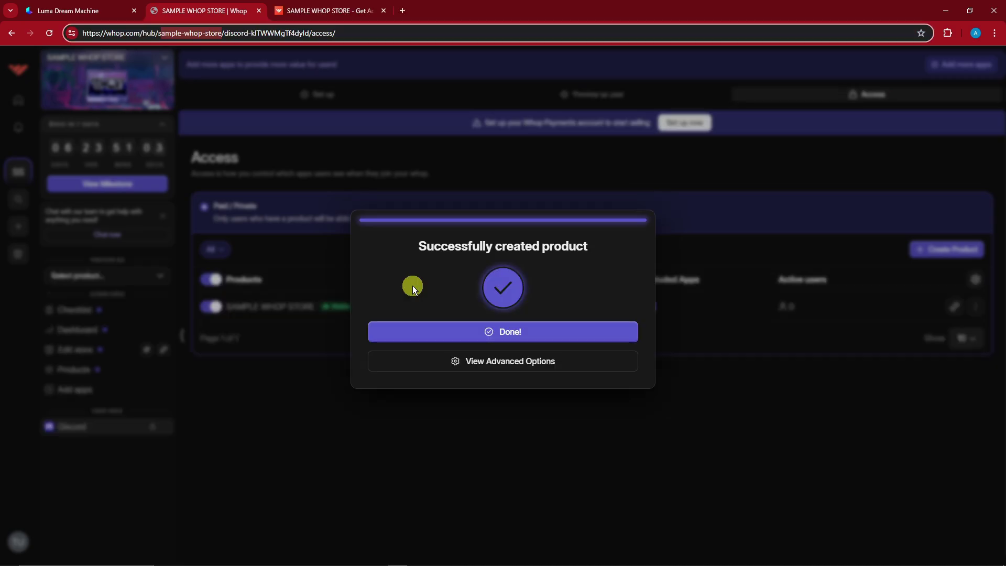
Dismiss the 'Successfully created product' dialog for the $15.00/month SAMPLE WHOP STORE product
left_click(454, 330)
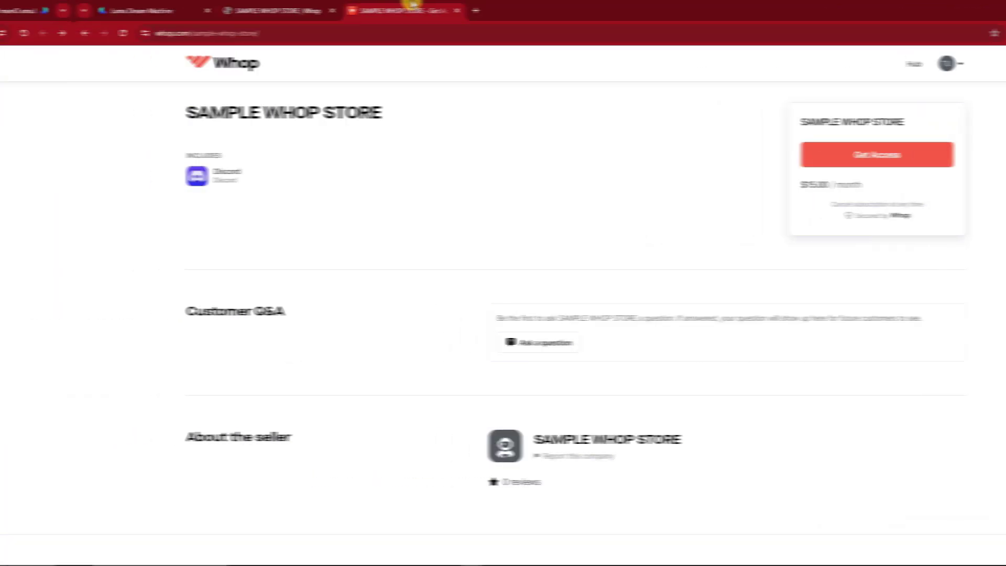
scroll(404, 249, "down", 4)
scroll(404, 249, "up", 4)
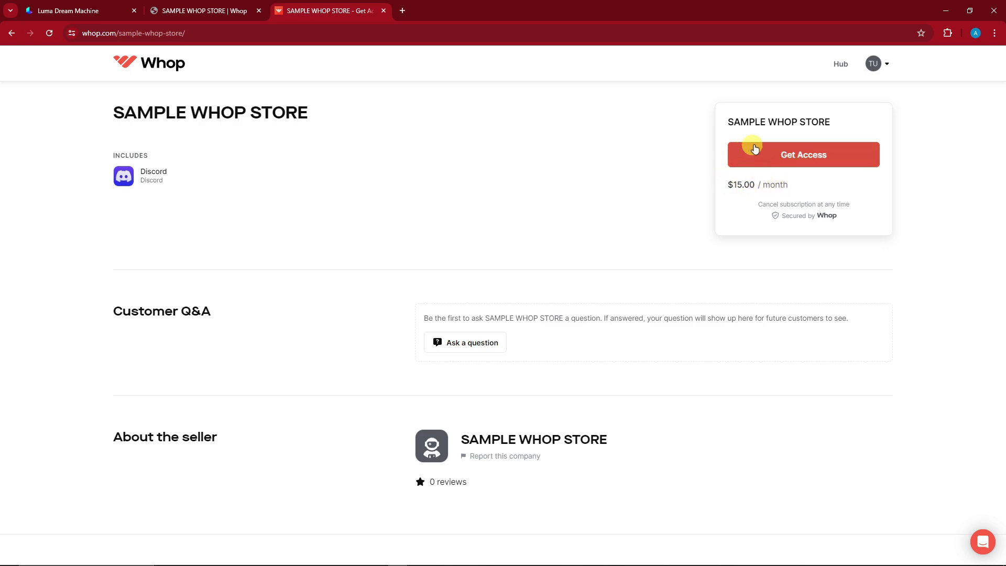
left_click_drag(759, 204, 859, 206)
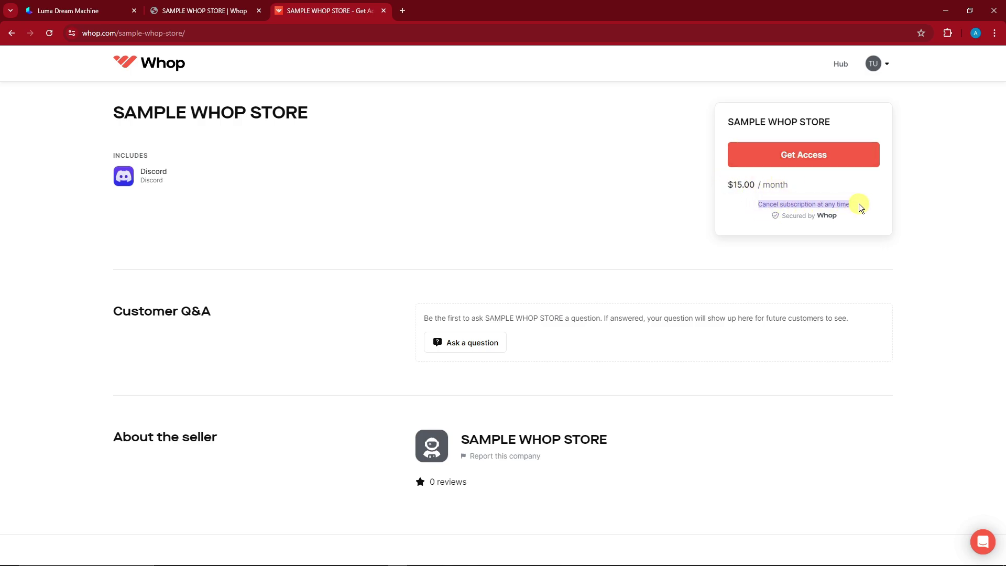
left_click(860, 204)
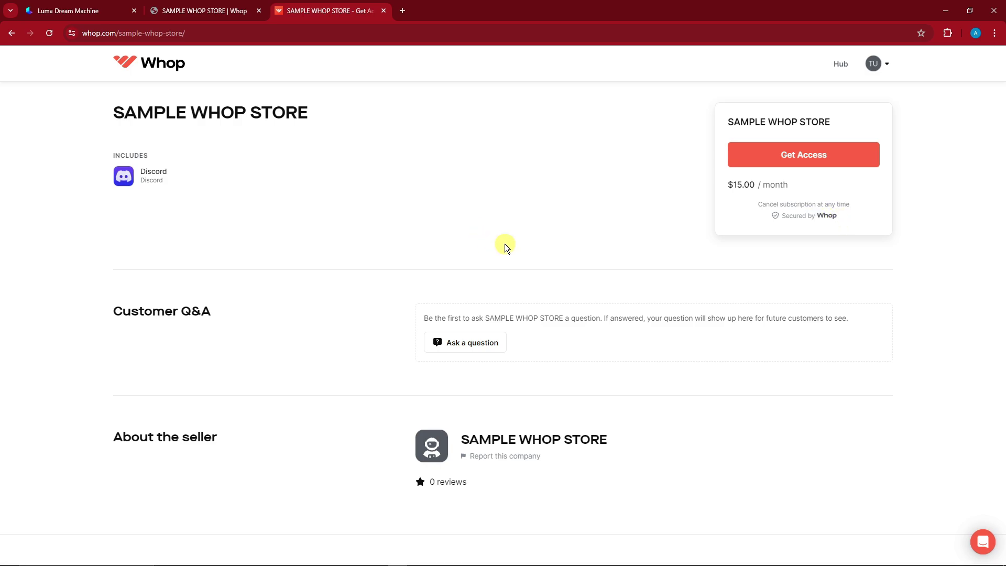
left_click_drag(789, 187, 732, 187)
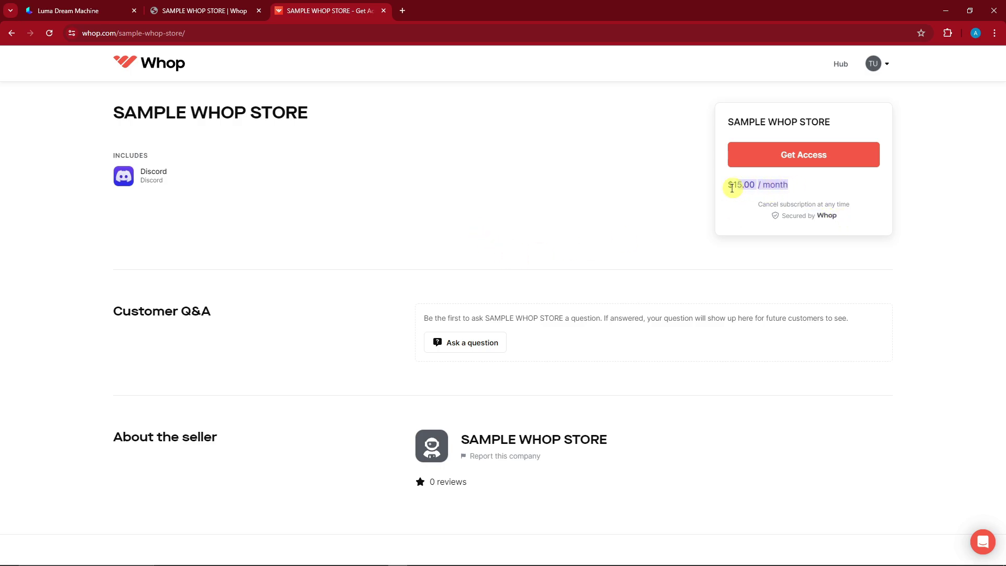
left_click(720, 241)
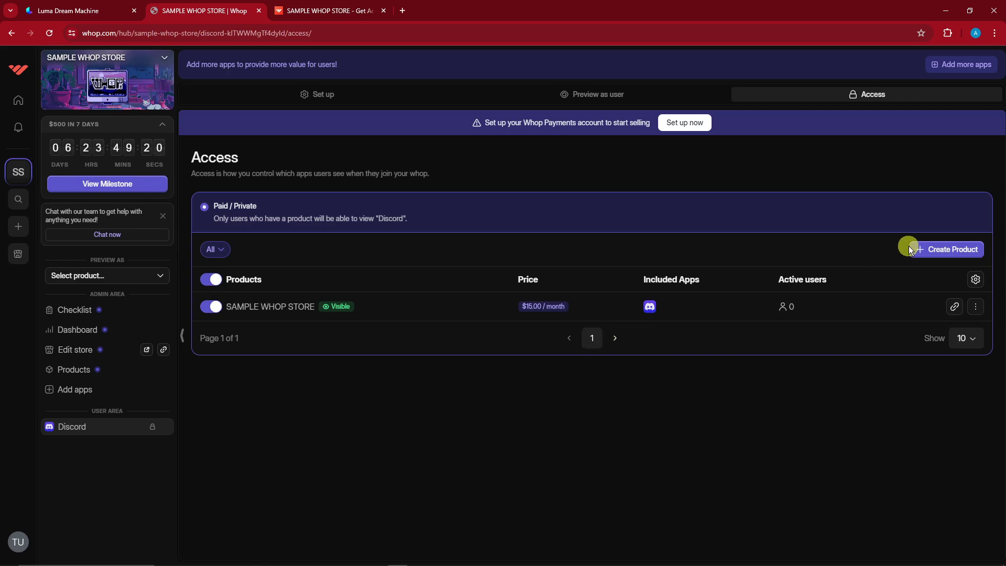
Create a paid subscription product priced $5 billed every 7 days and confirm it
left_click(936, 248)
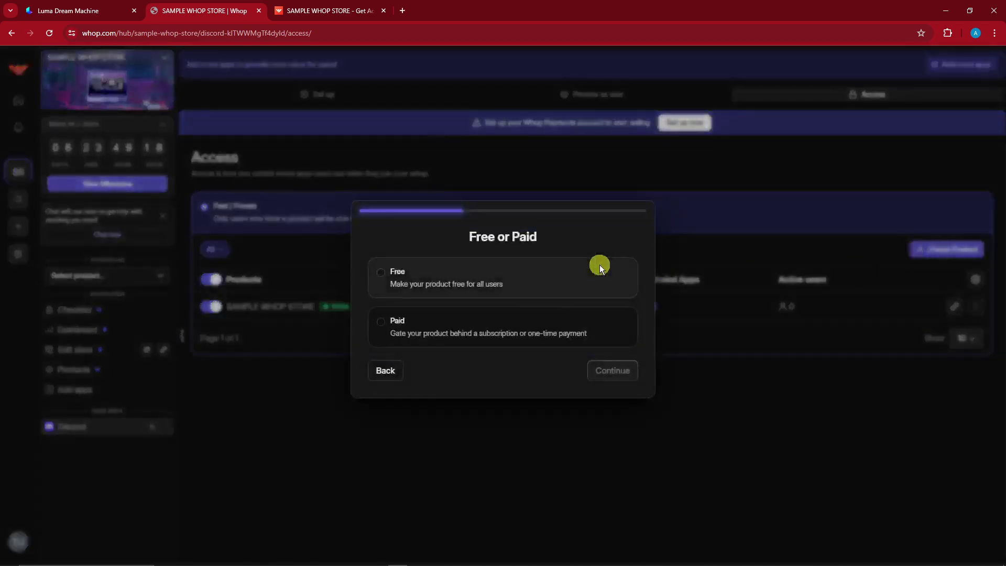
left_click(415, 333)
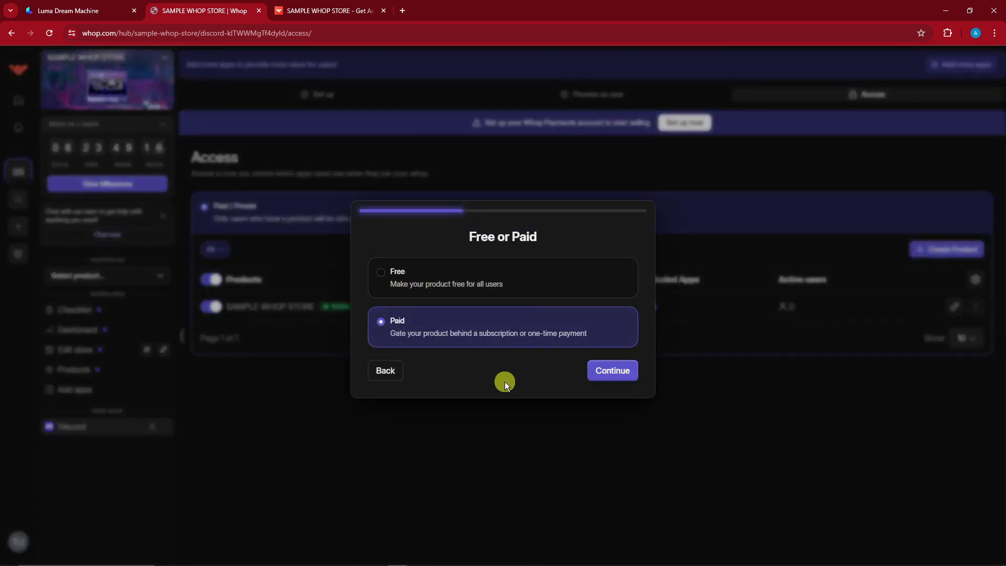
left_click(619, 375)
left_click(461, 277)
left_click(618, 373)
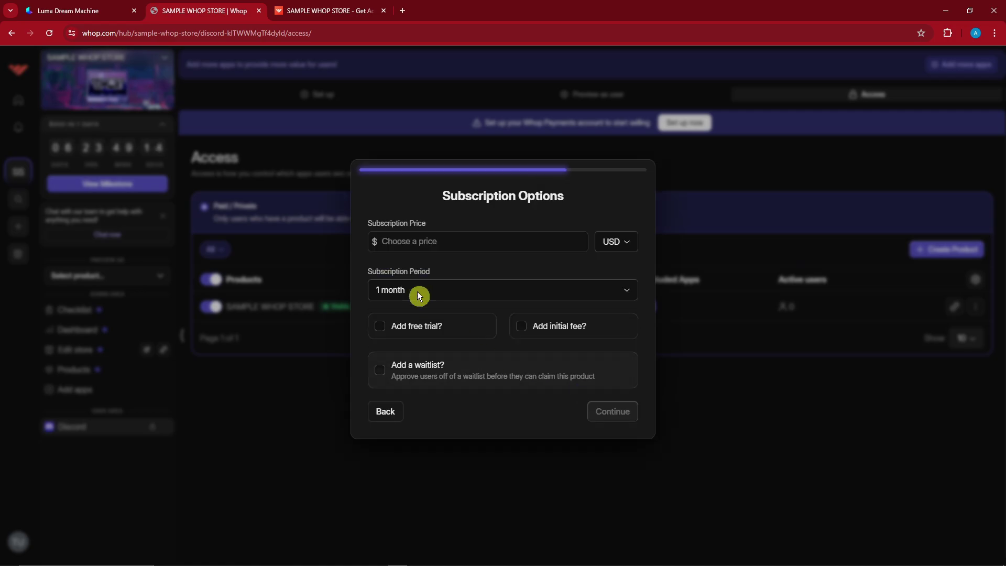
left_click(423, 241)
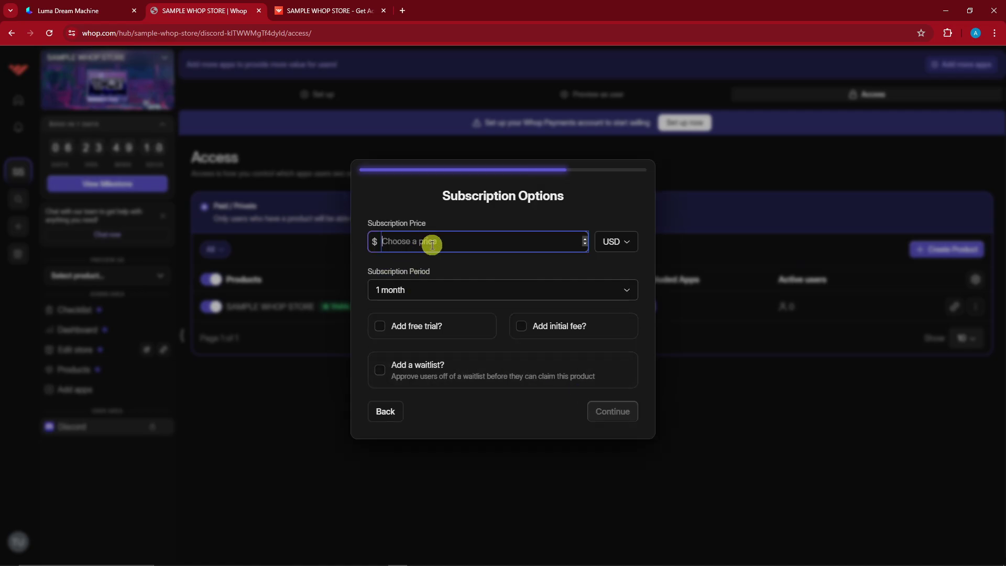
type("5")
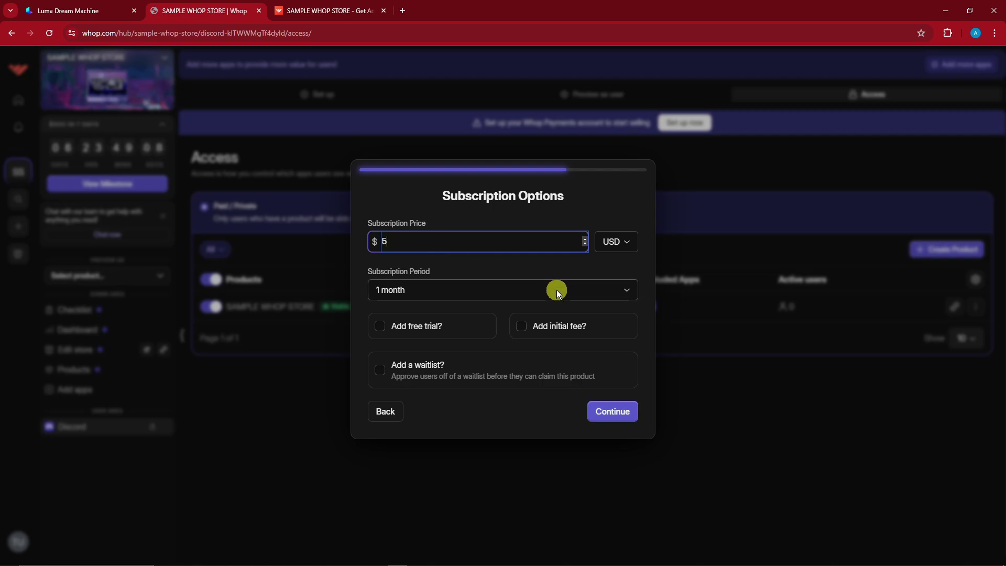
left_click(558, 293)
left_click(420, 276)
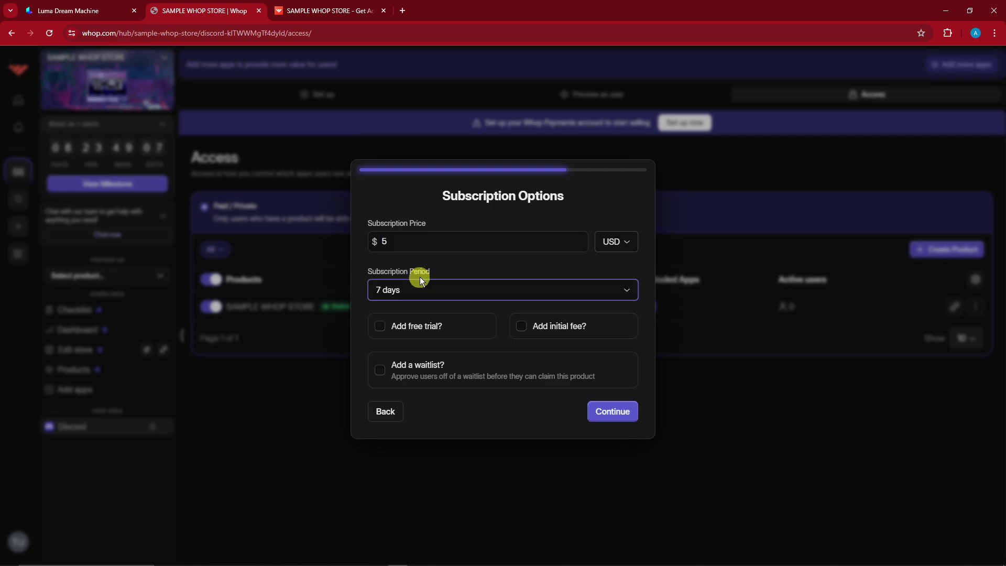
left_click(607, 410)
left_click(610, 397)
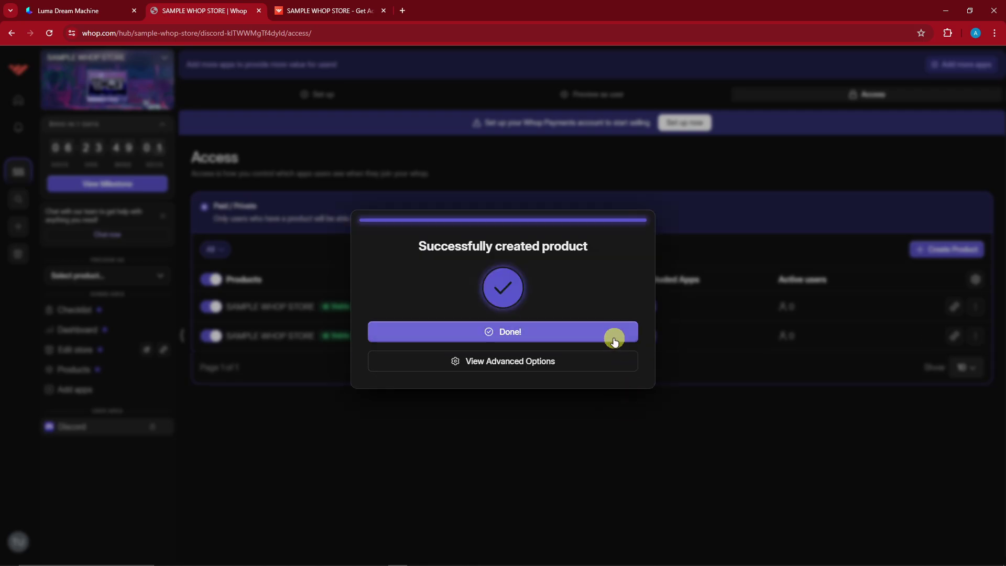
left_click(611, 337)
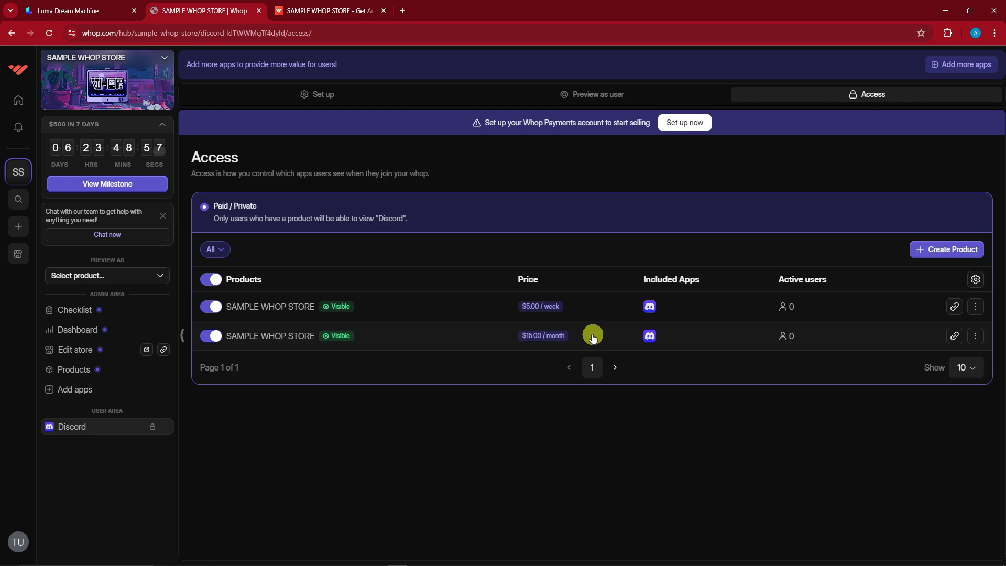
left_click(360, 8)
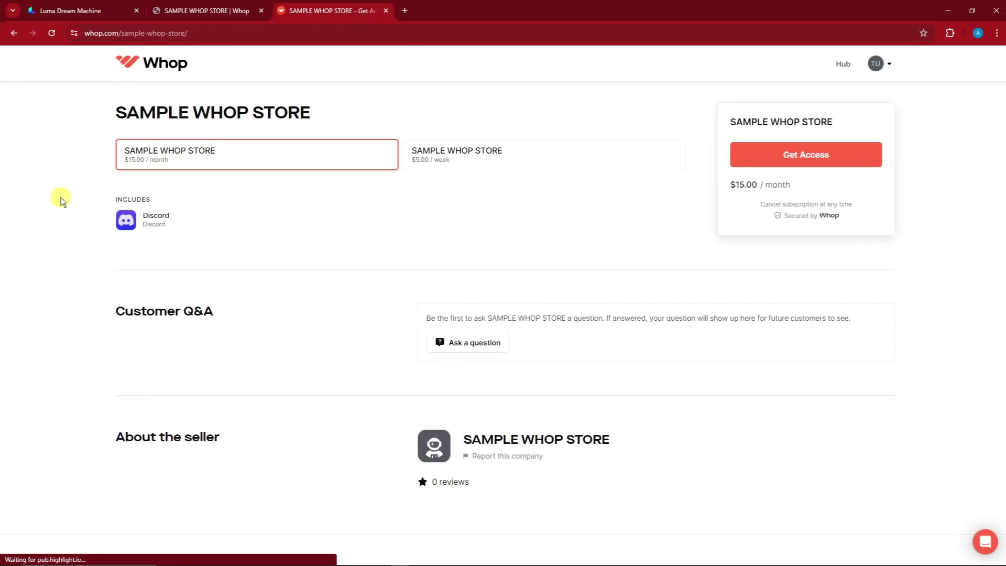
left_click(470, 151)
left_click(314, 151)
left_click(479, 150)
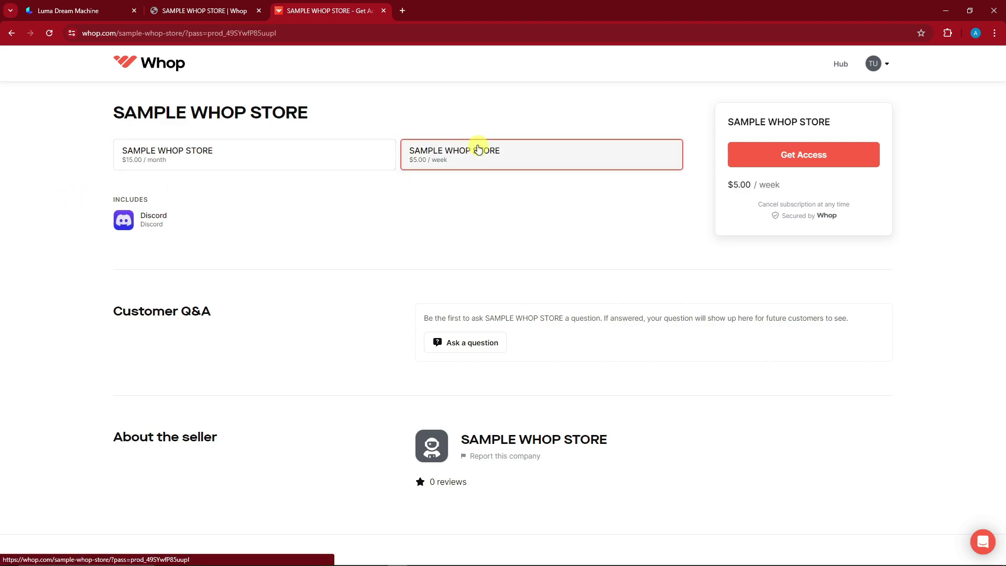
left_click(330, 147)
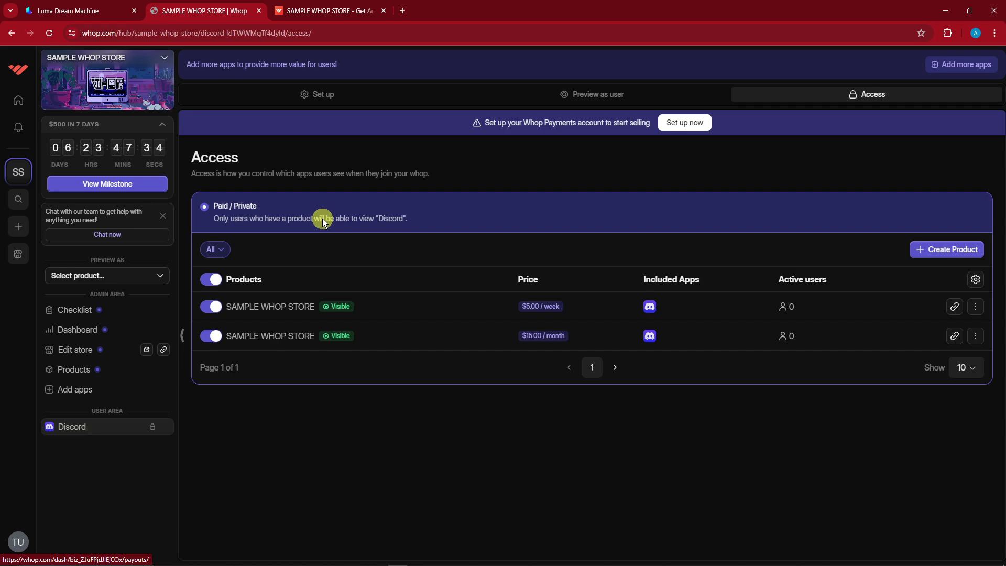
Rename the existing Discord app to VIP
left_click(338, 95)
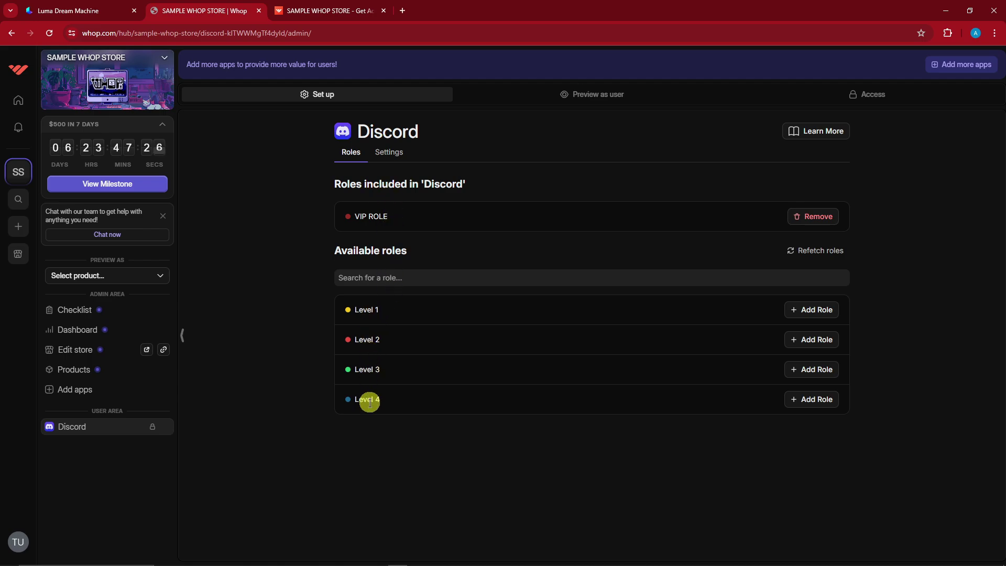
left_click(165, 427)
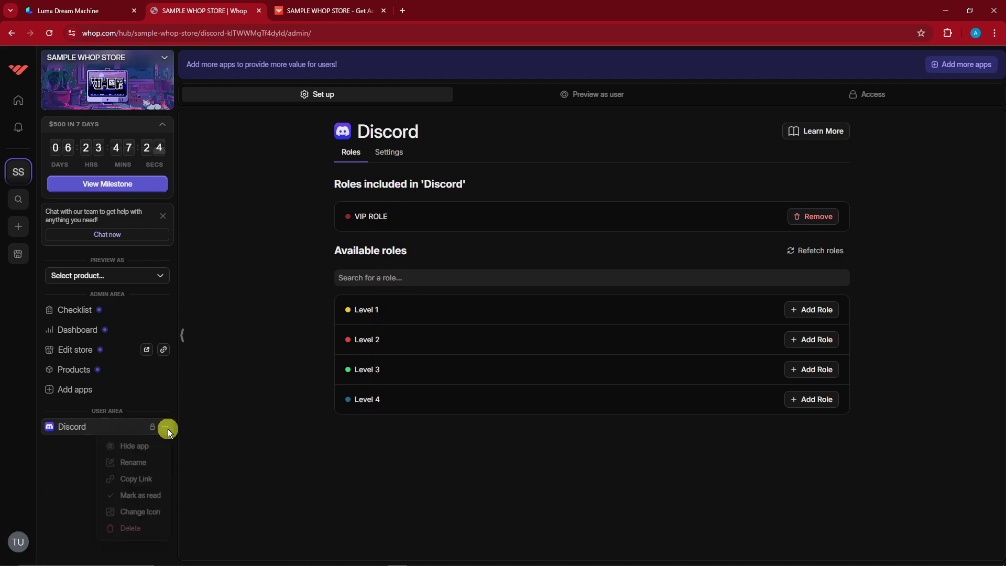
left_click(146, 464)
type("VIP")
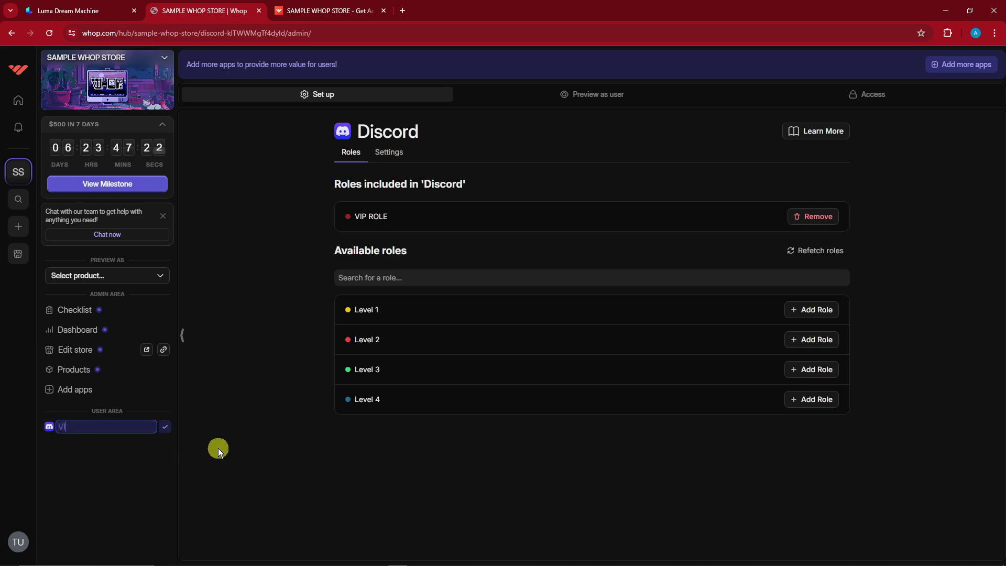
key("Return")
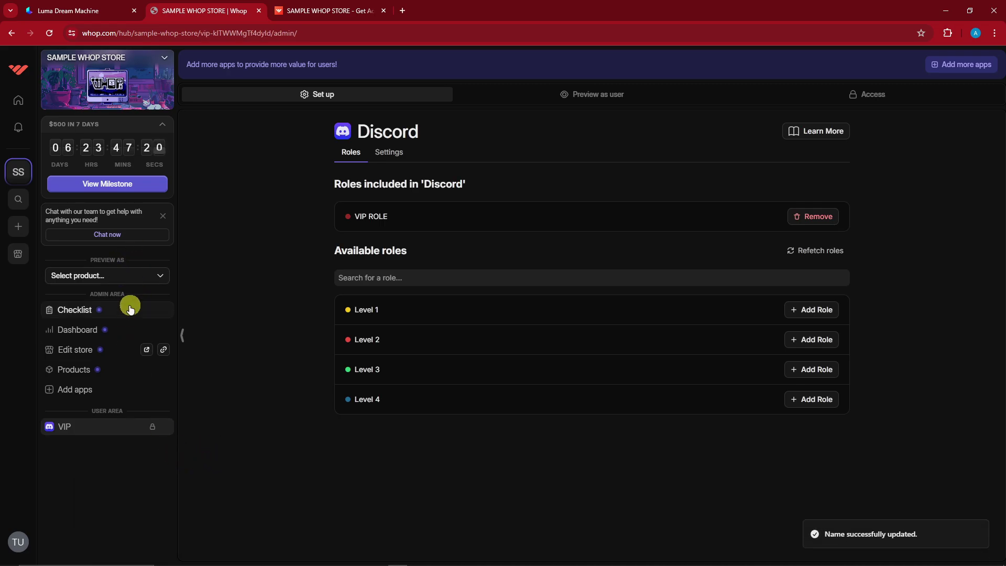
Add another Discord app from the app list and rename it FREE
left_click(99, 396)
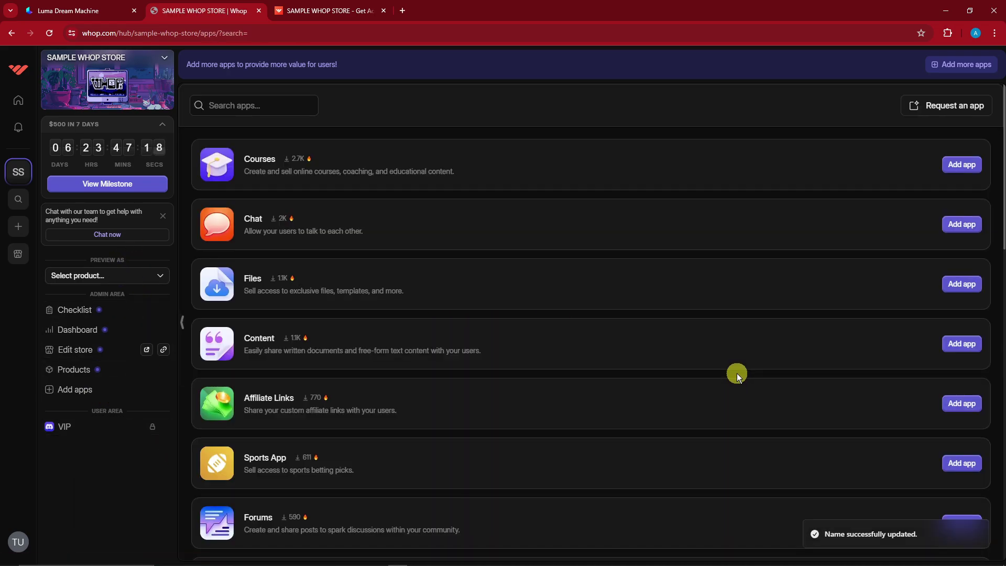
scroll(736, 373, "down", 5)
scroll(737, 373, "down", 1)
left_click(967, 328)
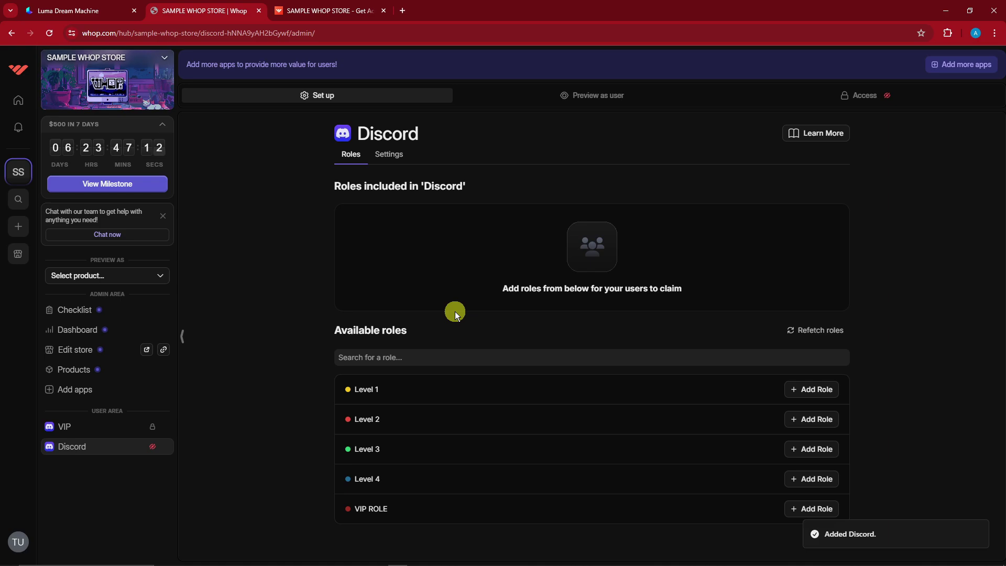
left_click(165, 447)
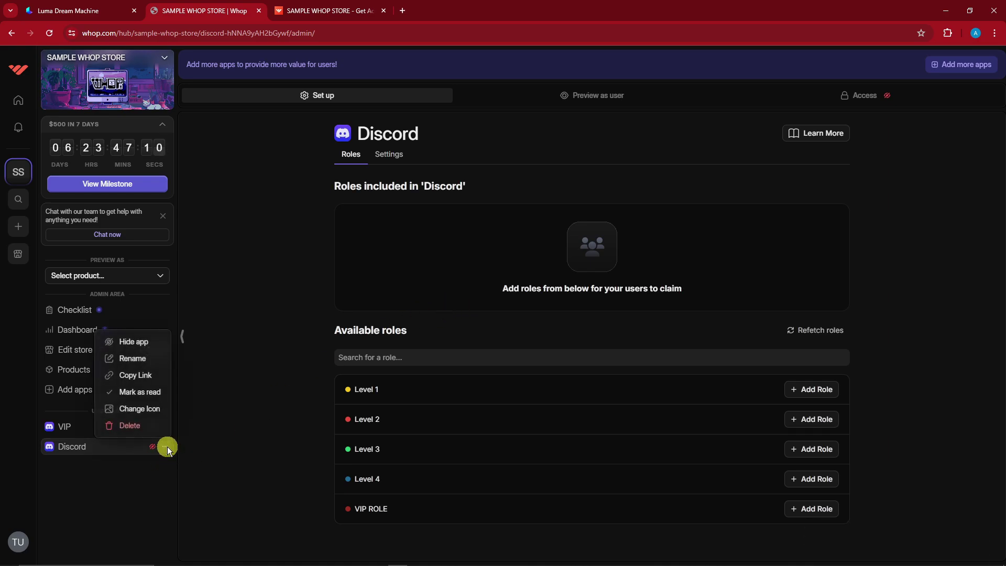
left_click(141, 359)
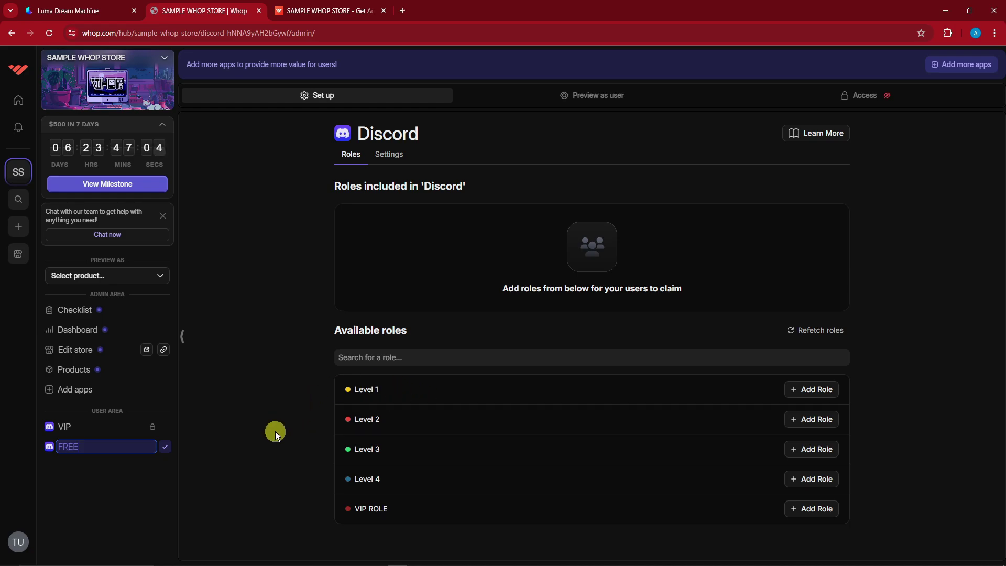
key("Return")
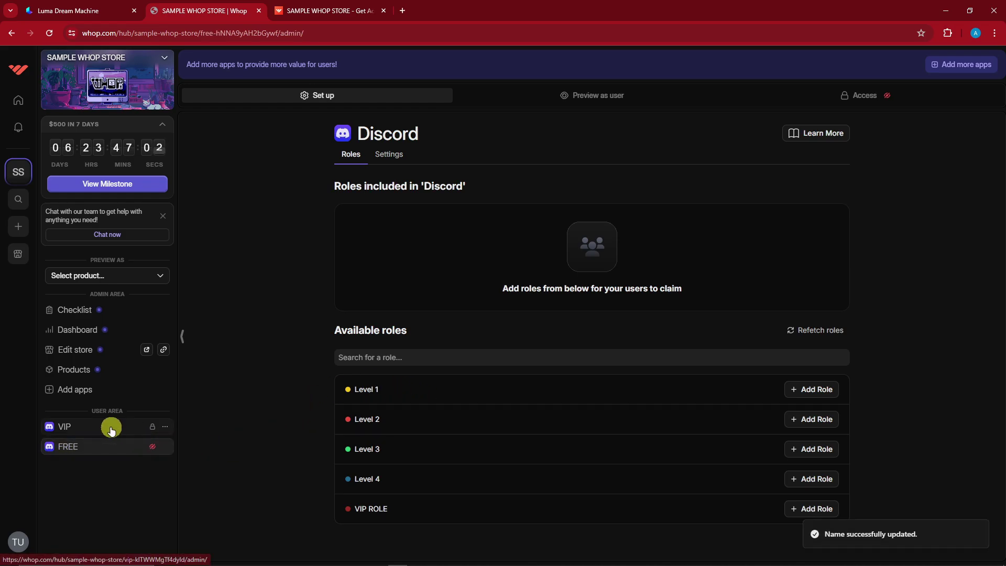
Give the FREE Discord app the Level 1 role and view its product Access settings
left_click(116, 446)
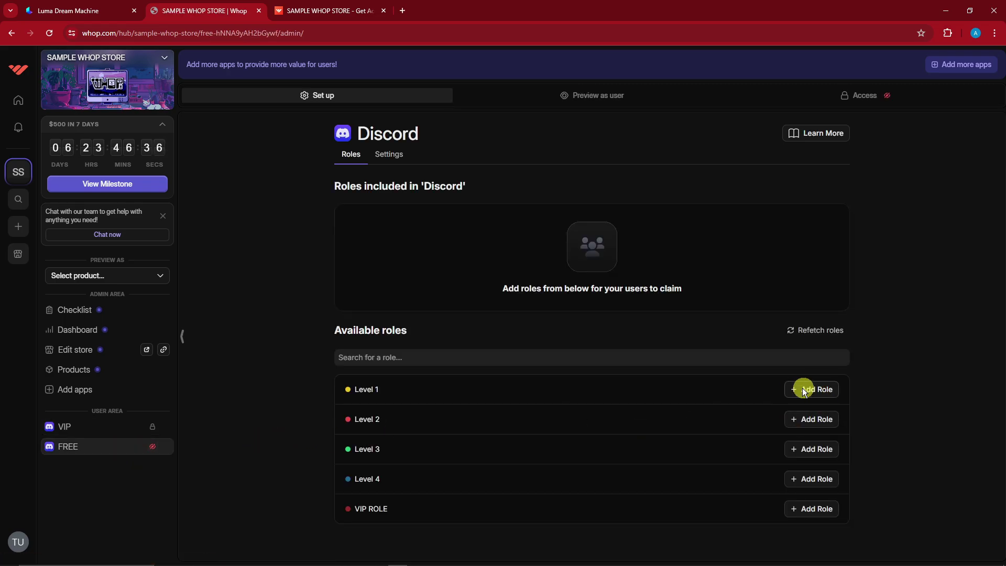
left_click(821, 388)
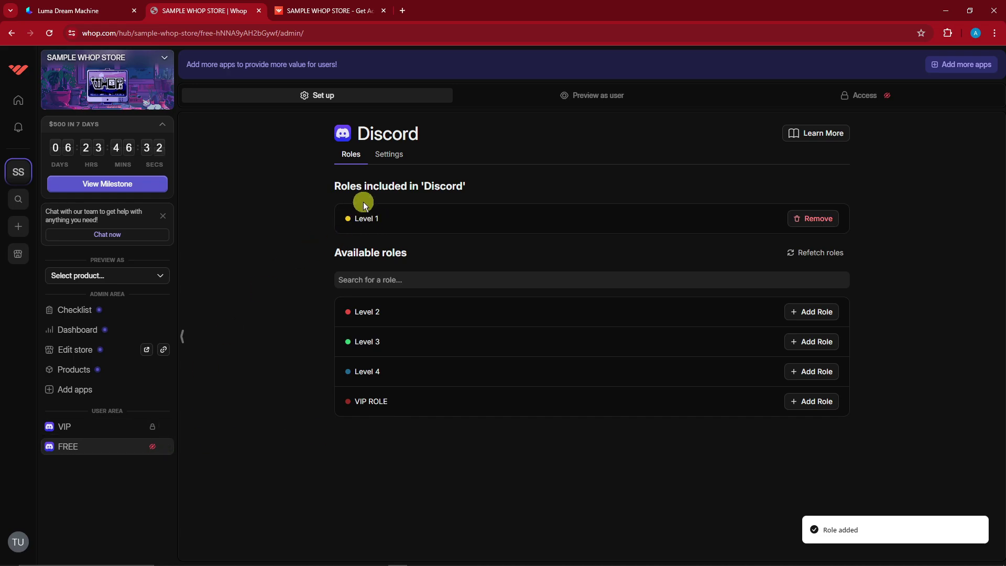
left_click(871, 86)
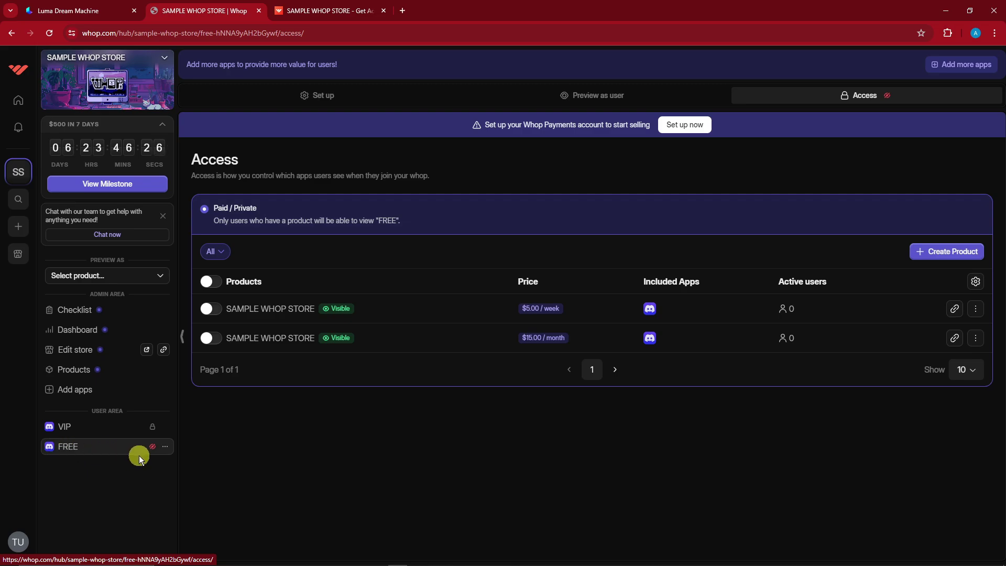
left_click(96, 434)
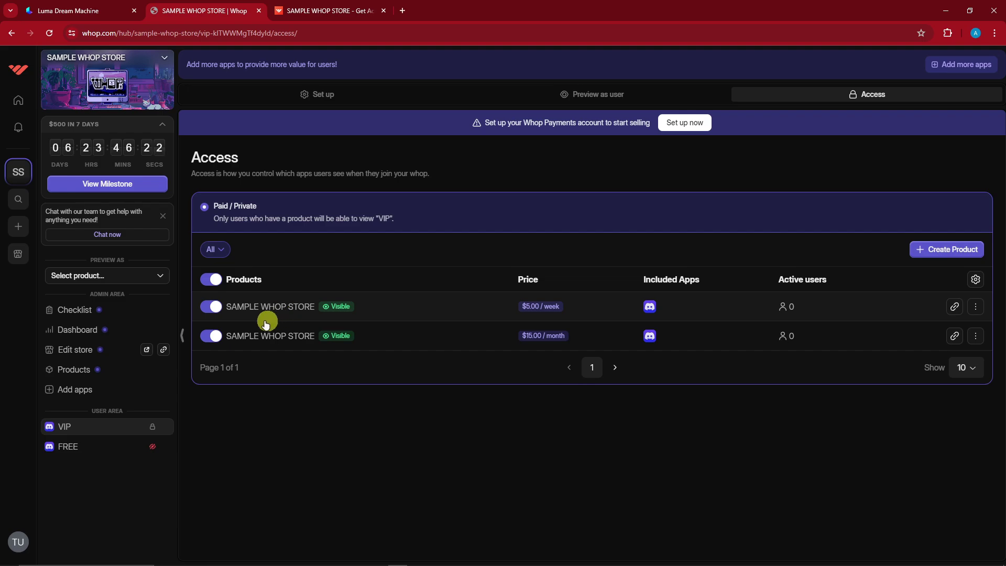
left_click(99, 448)
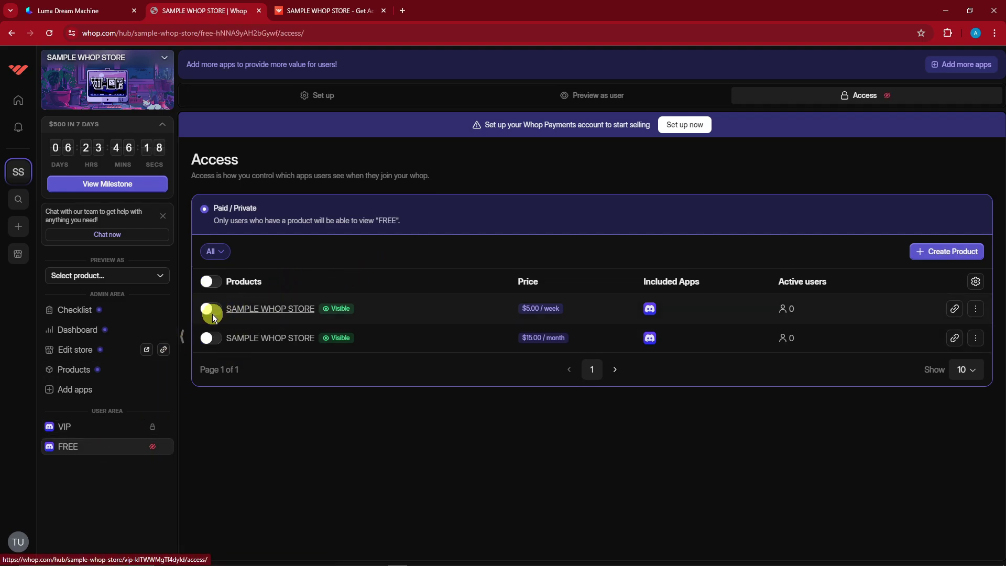
Create a Free product with Instant Access, a Never Expires plan and a $3 initial fee
left_click(928, 251)
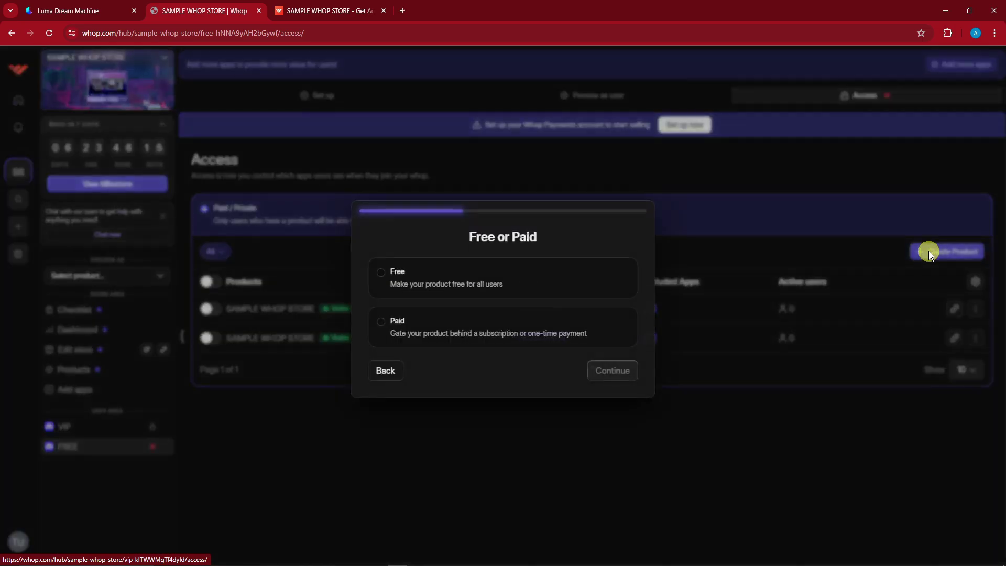
left_click(404, 278)
left_click(634, 375)
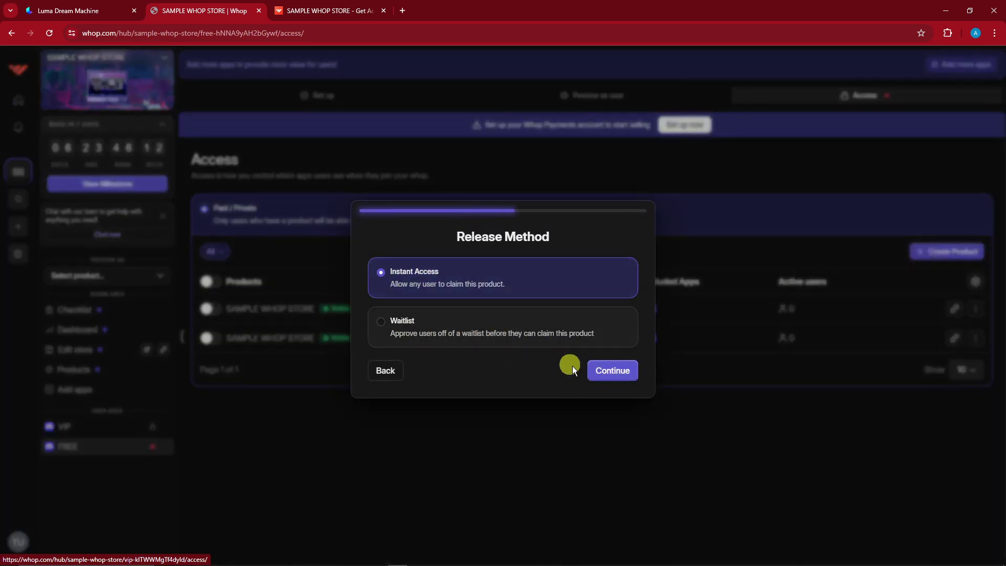
left_click(613, 368)
left_click(542, 294)
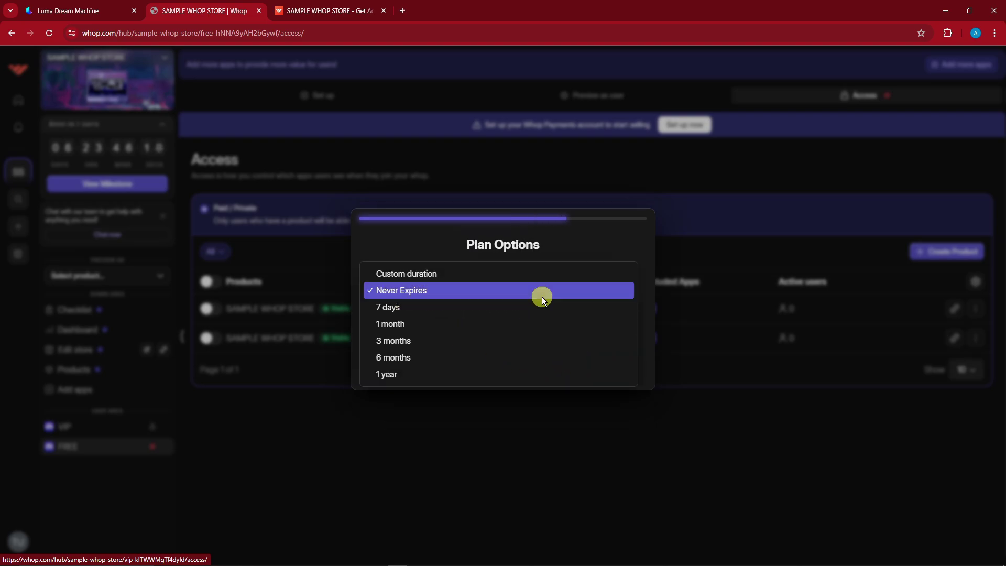
left_click(423, 241)
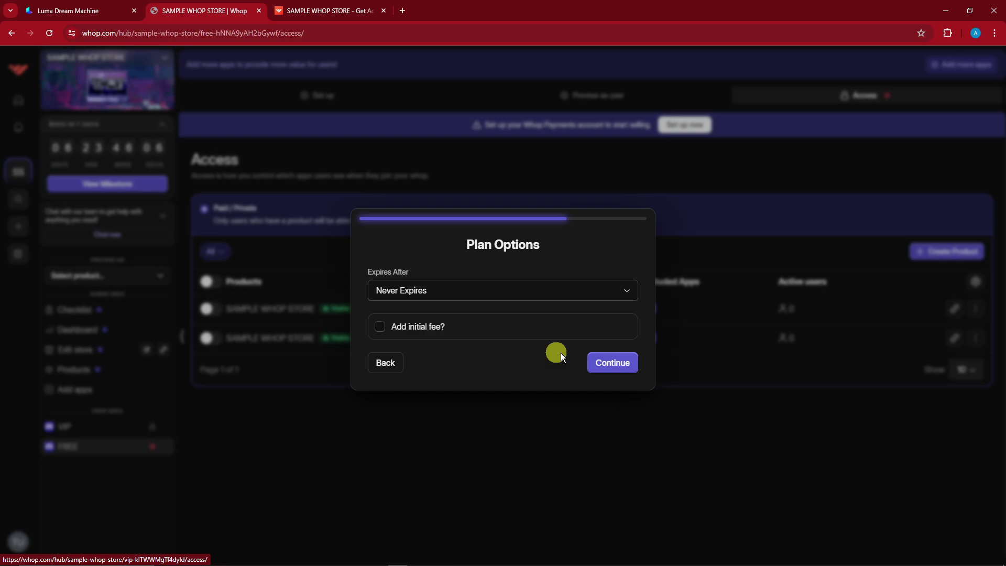
left_click(397, 326)
left_click(488, 339)
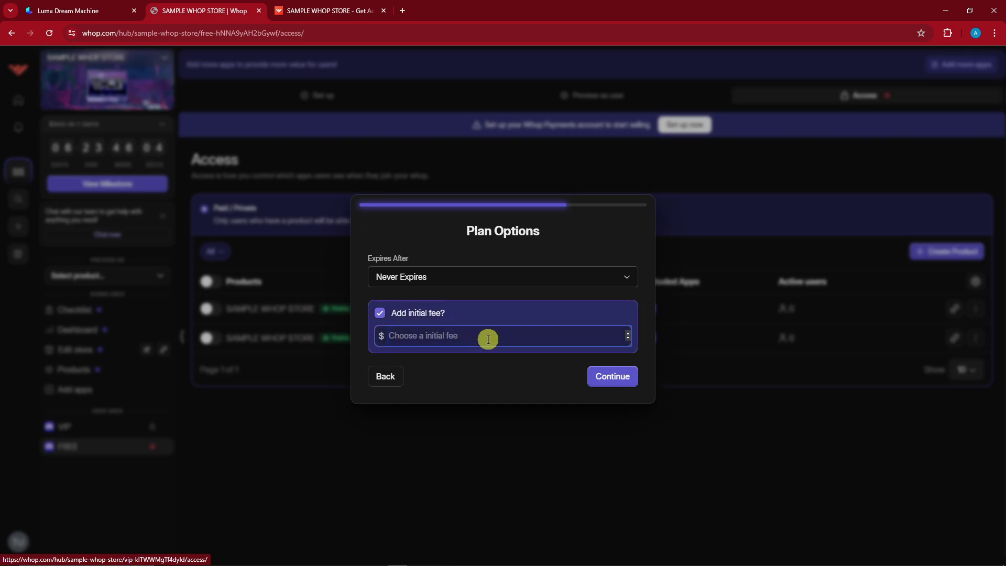
type("3")
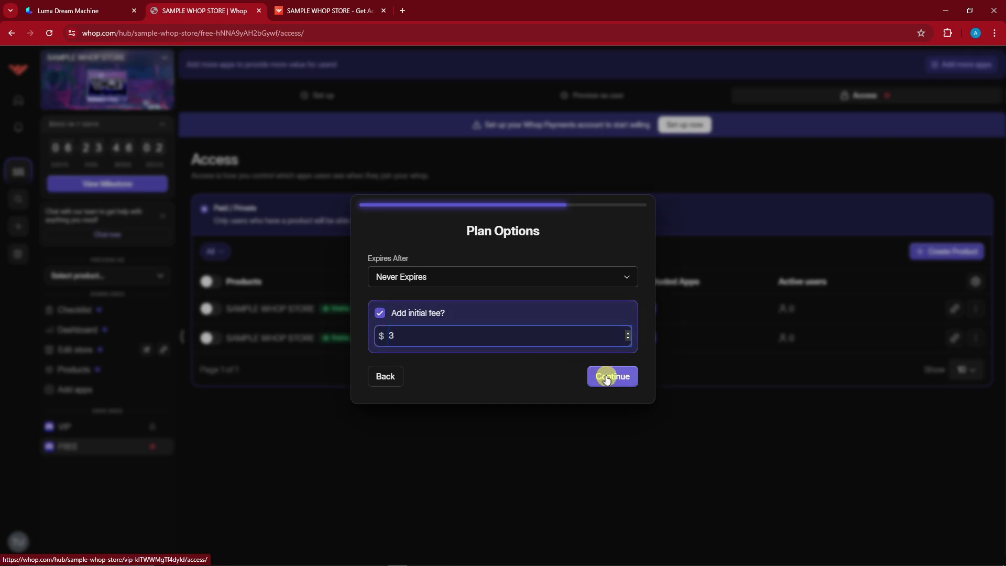
left_click(608, 375)
left_click(598, 394)
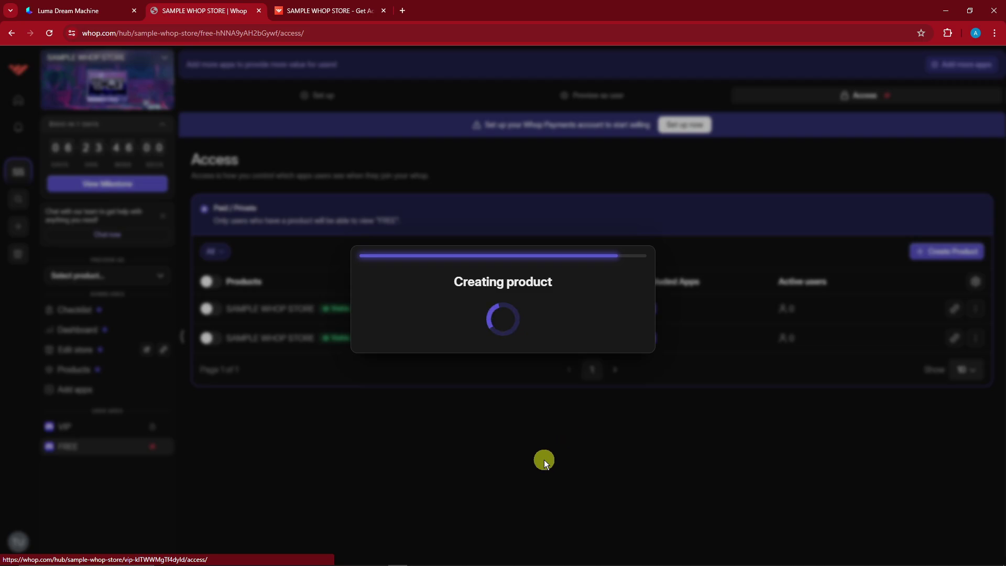
Close the creation dialog and preview the Free, $5.00 / week and $15.00 / month store plans
left_click(516, 331)
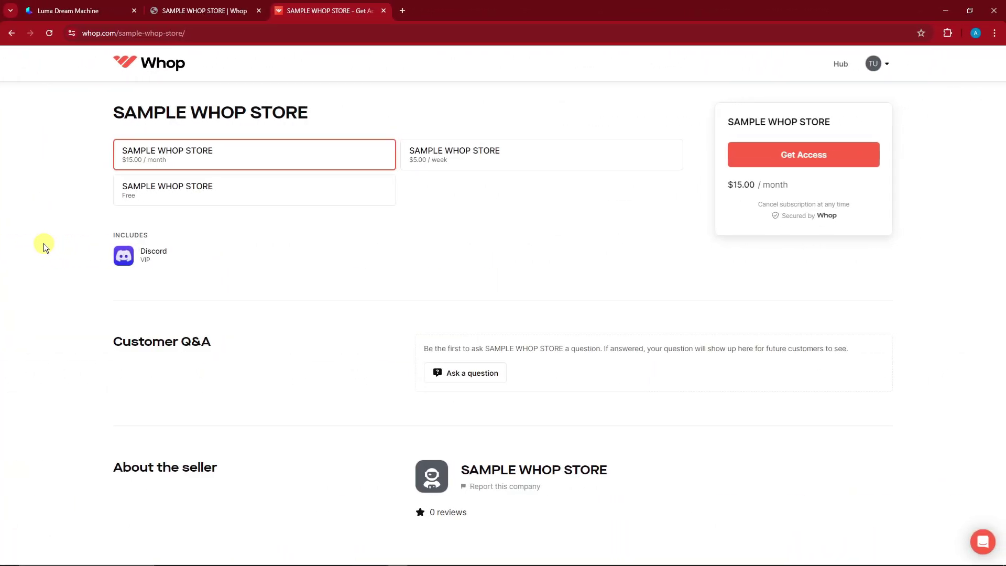
left_click(200, 192)
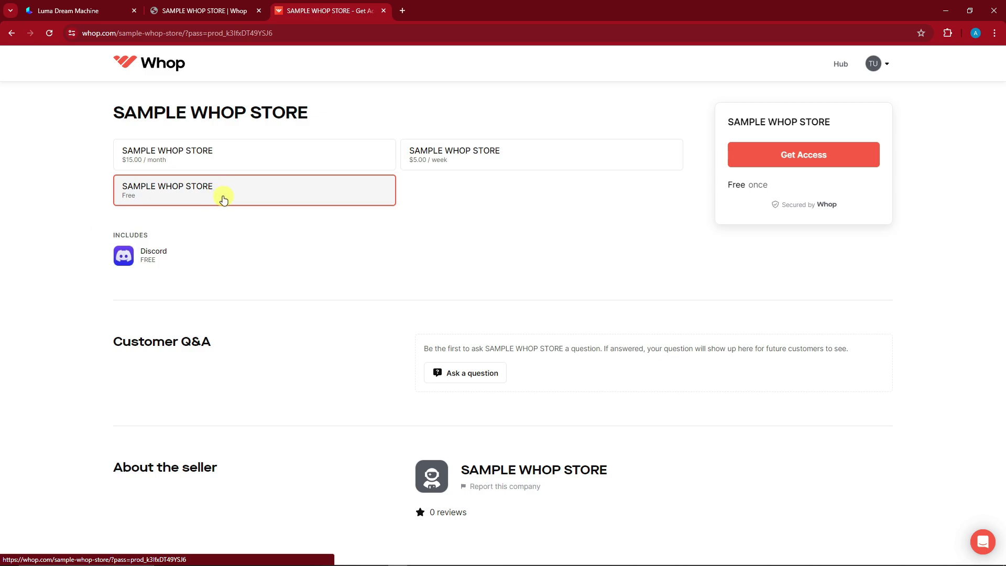
left_click(467, 161)
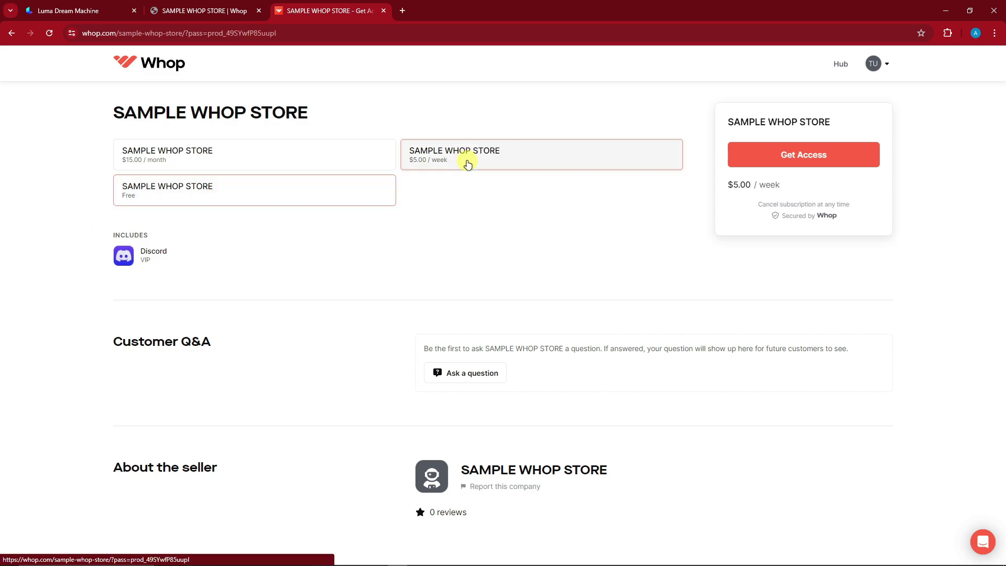
left_click(270, 165)
left_click(247, 191)
left_click(293, 157)
left_click(457, 162)
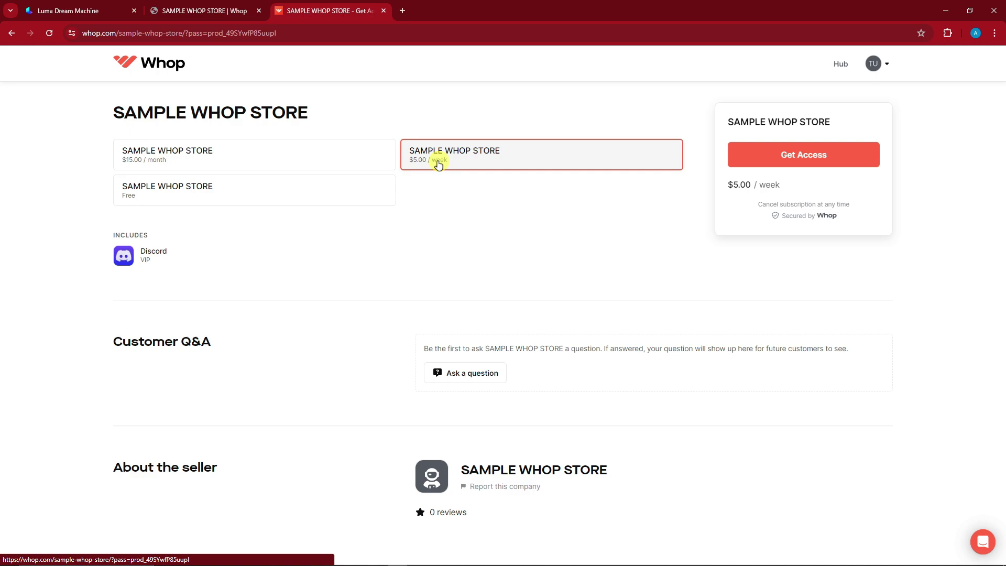
left_click(234, 158)
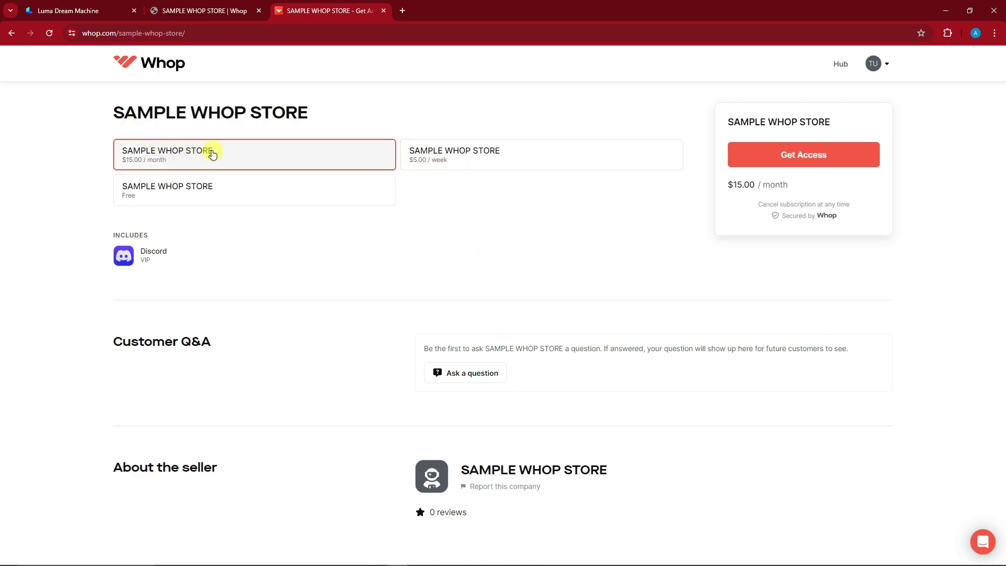
left_click(191, 191)
left_click(442, 152)
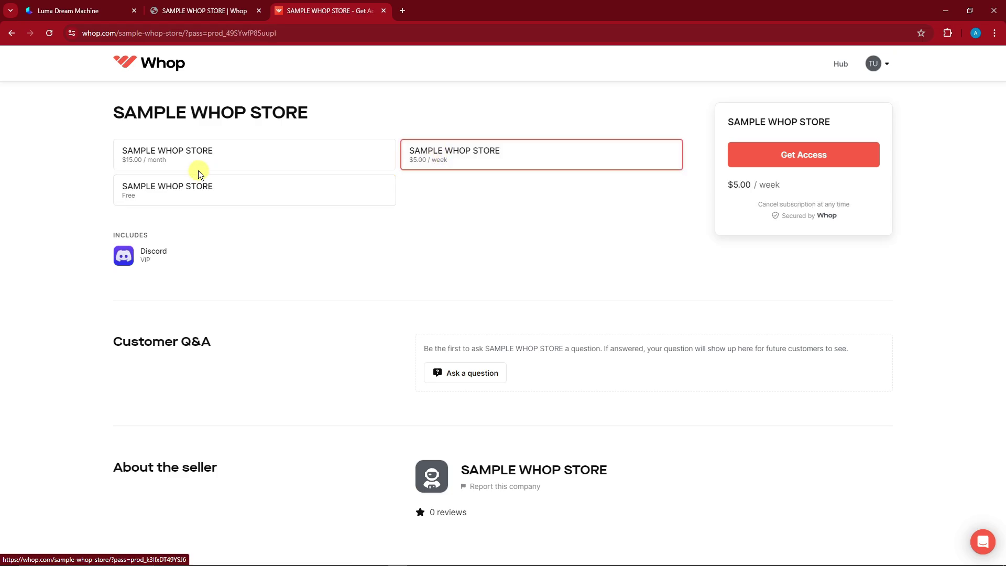
left_click(264, 185)
left_click(362, 164)
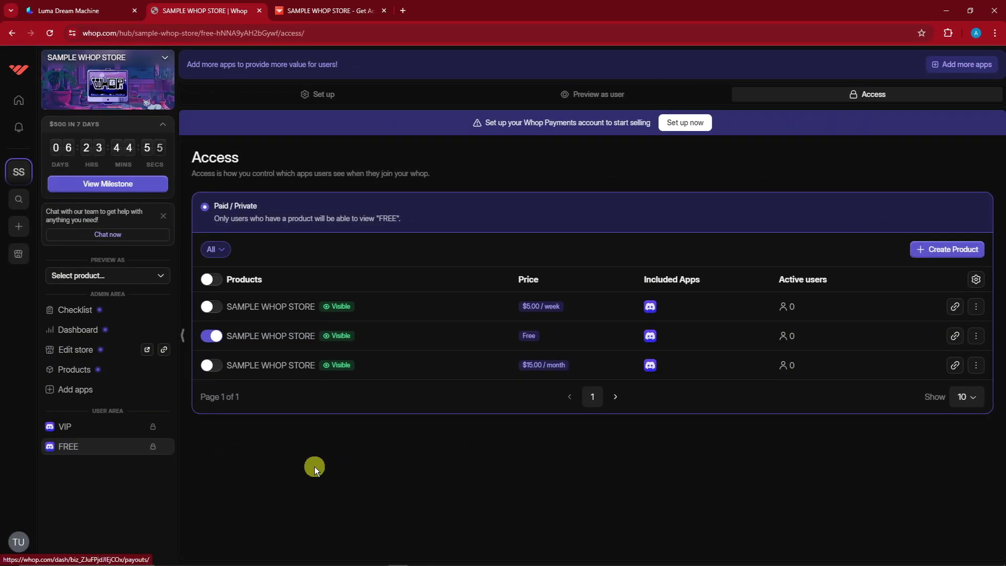
Retitle the $5.00 / week product as VIP and save
left_click(91, 371)
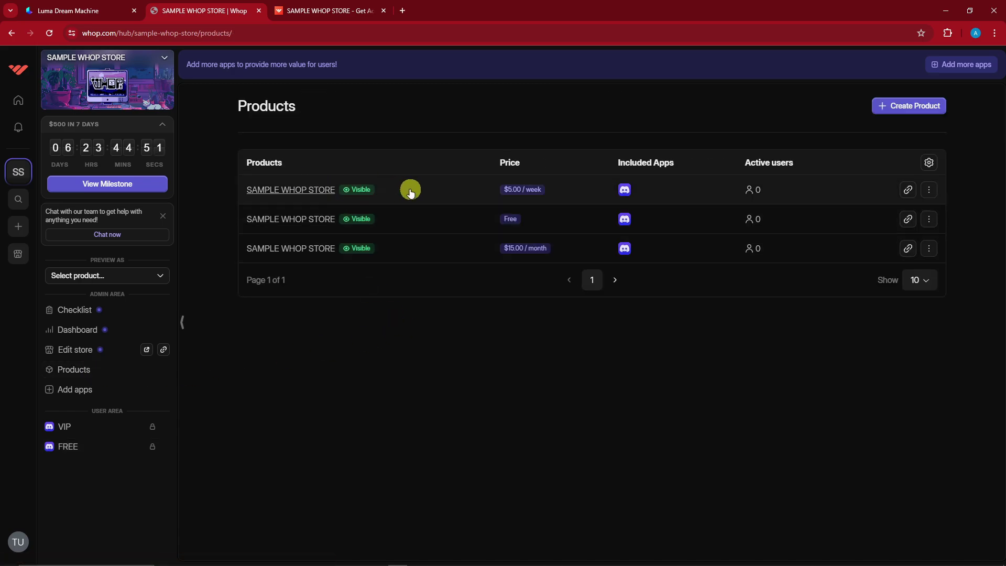
left_click(464, 201)
left_click(375, 122)
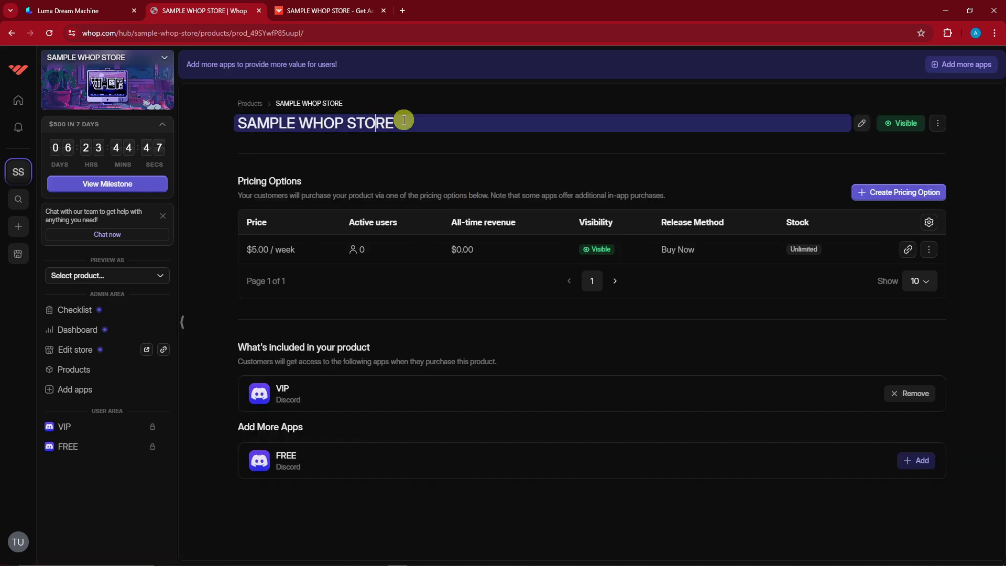
left_click_drag(404, 117, 234, 117)
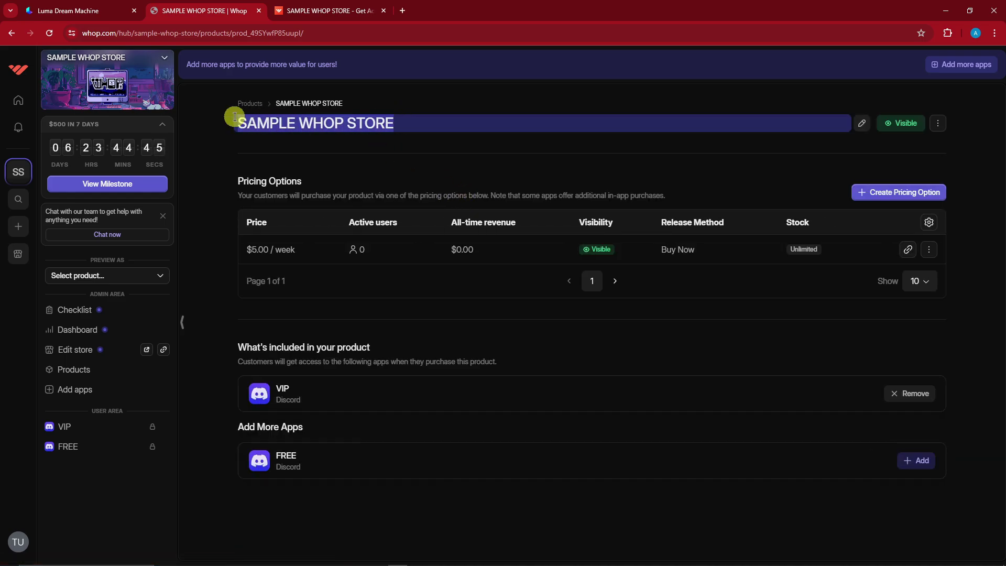
type("VIP")
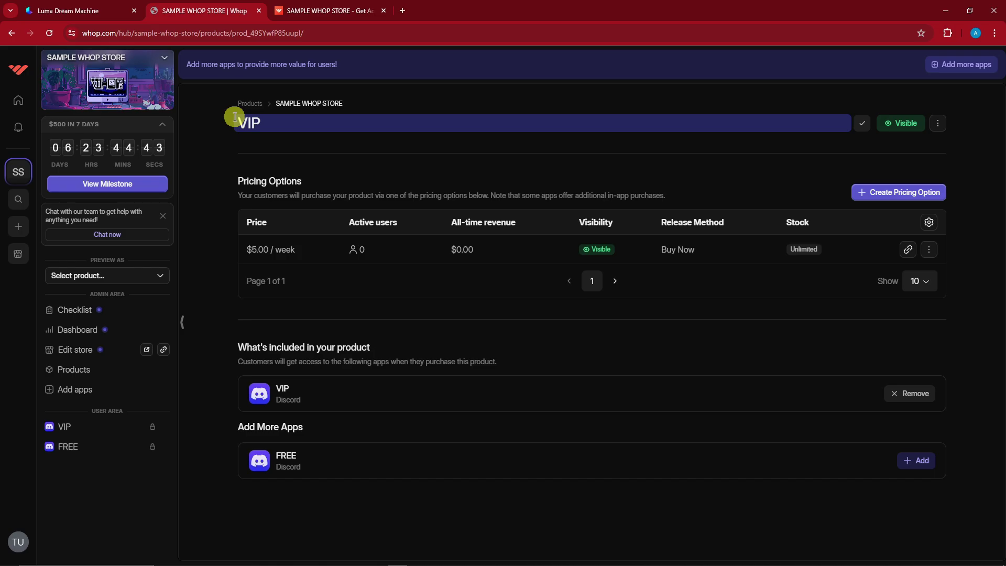
left_click(206, 412)
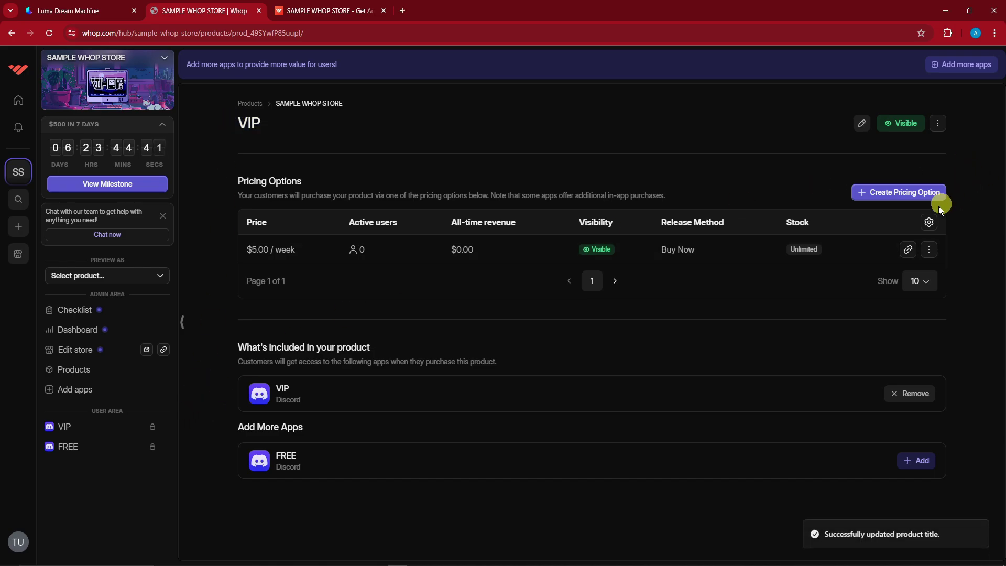
Retitle the $15.00 / month product as VIP + and save
left_click(104, 375)
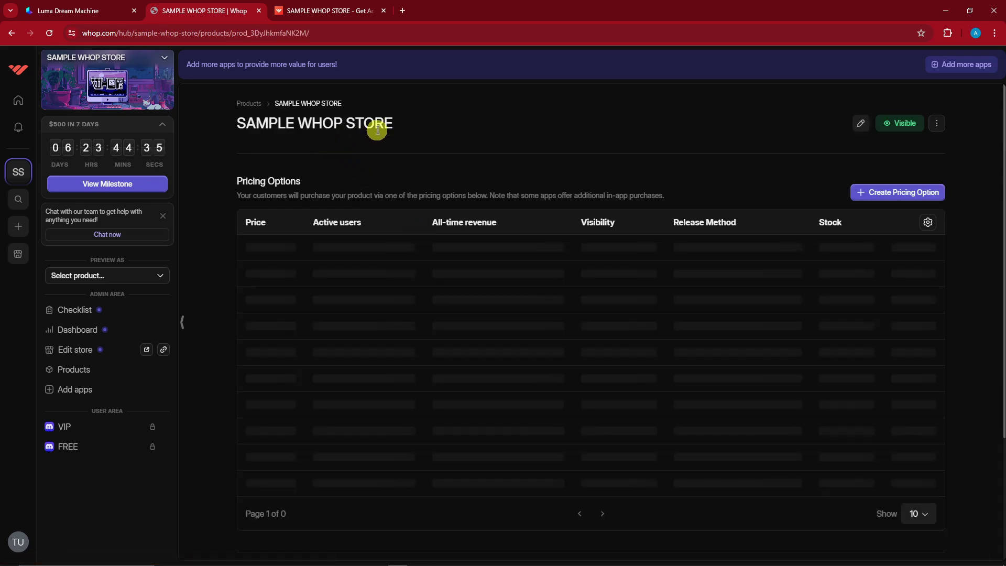
triple_click(407, 120)
type("VIP +")
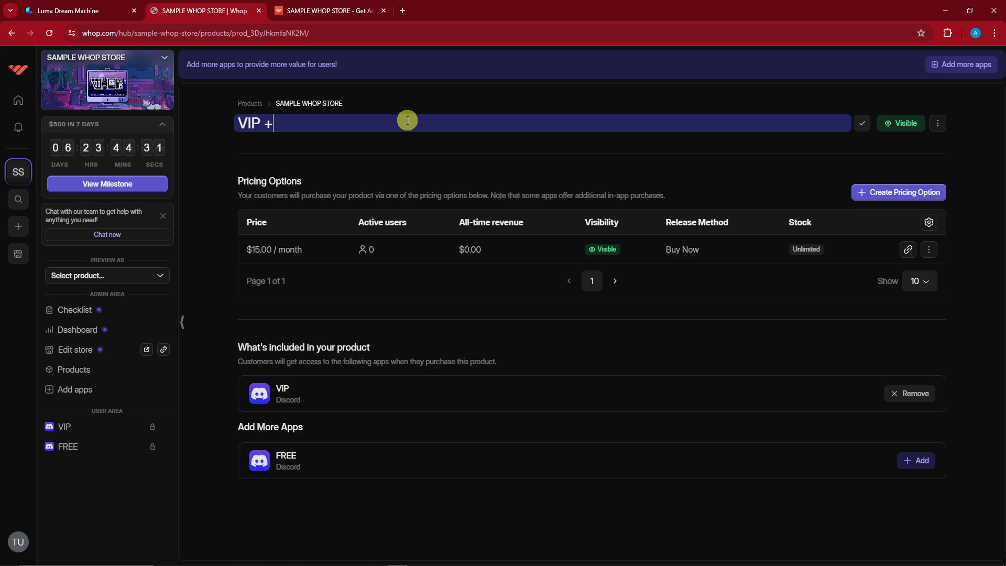
left_click(211, 235)
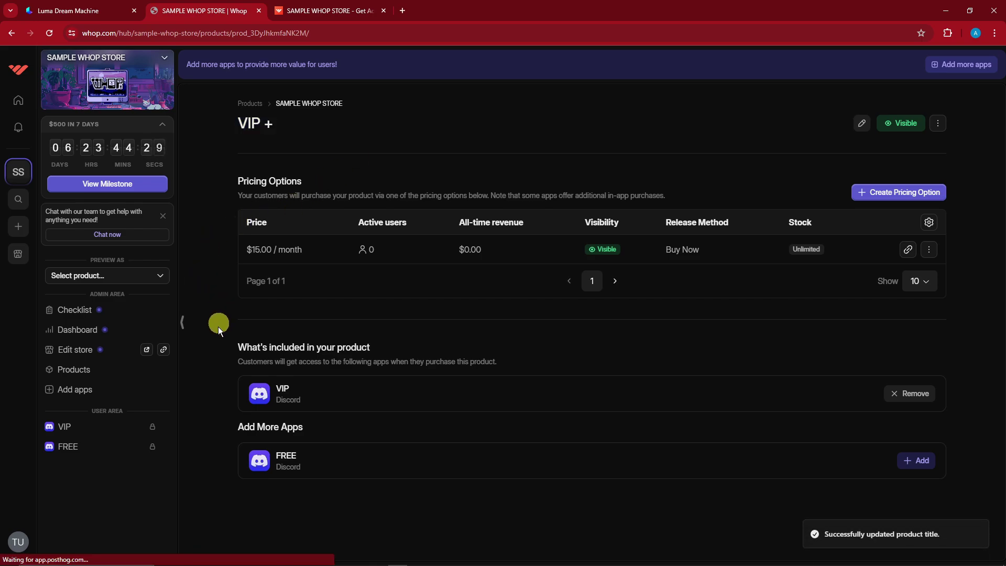
left_click(96, 372)
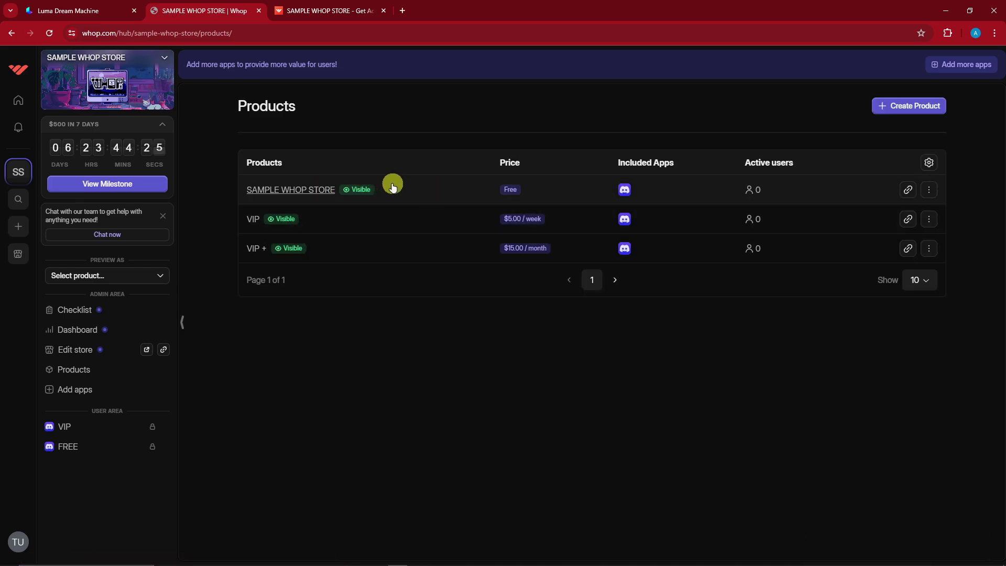
Change the SAMPLE WHOP STORE free product's title to FREE and save it
left_click(393, 186)
left_click(343, 125)
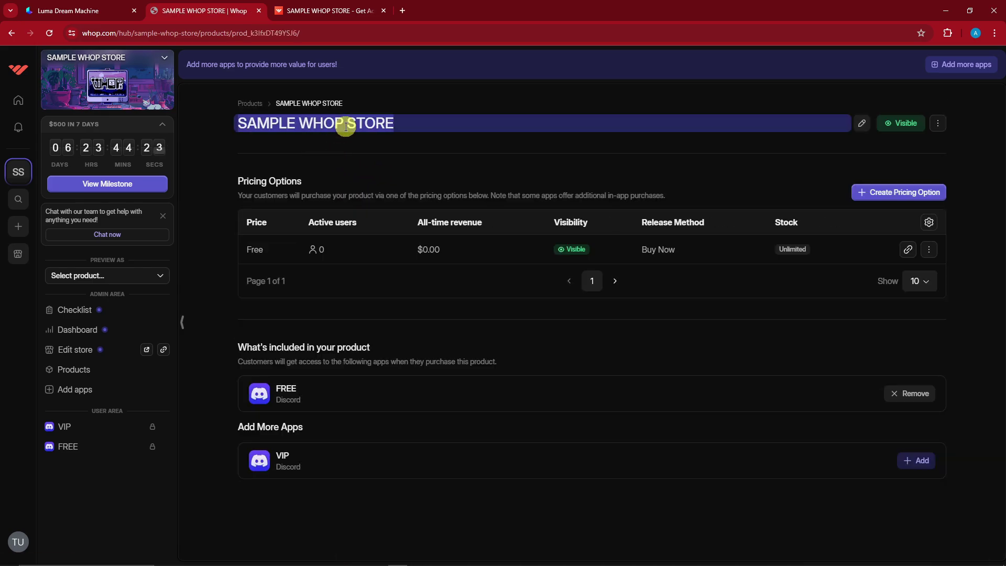
type("FREE")
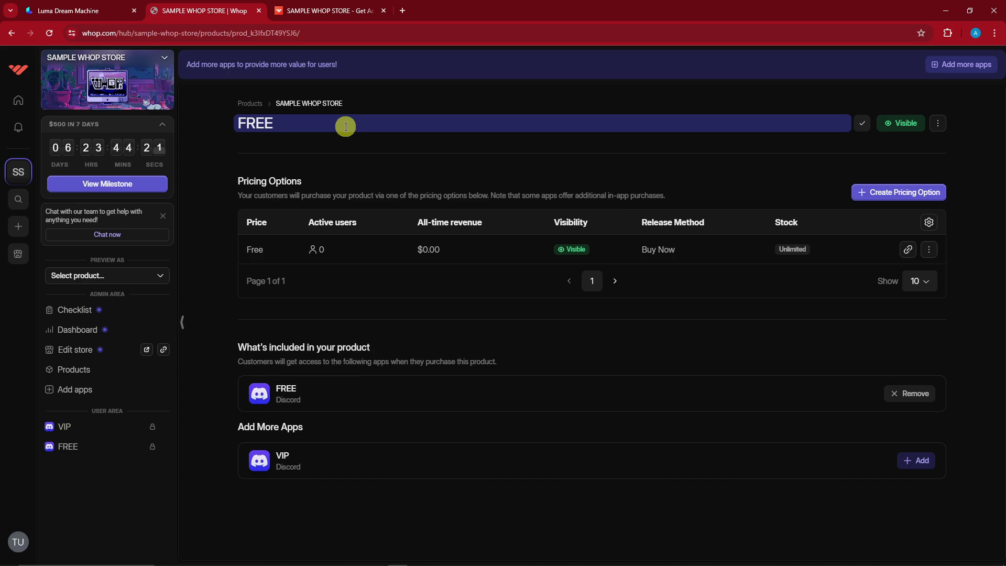
left_click(216, 291)
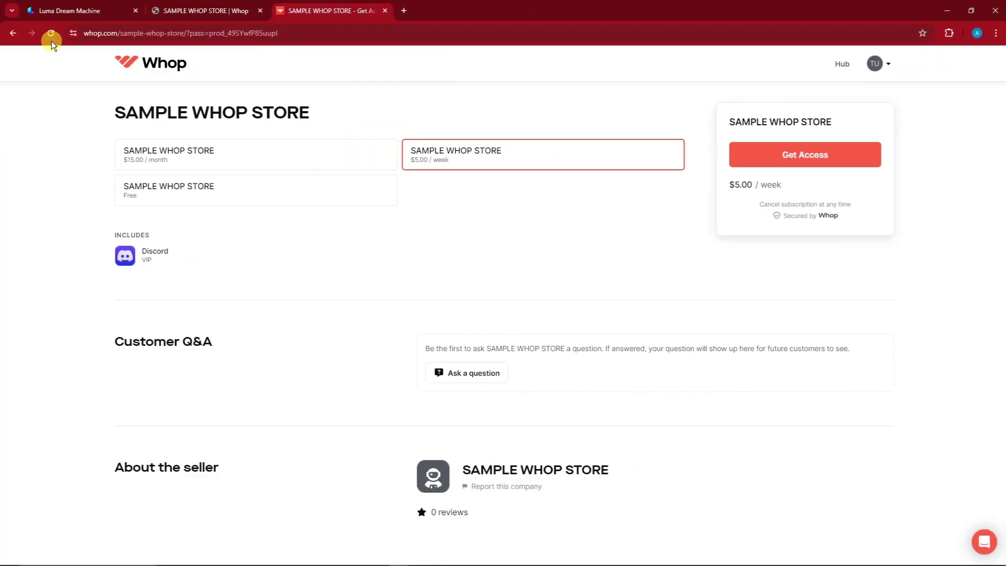
left_click(51, 35)
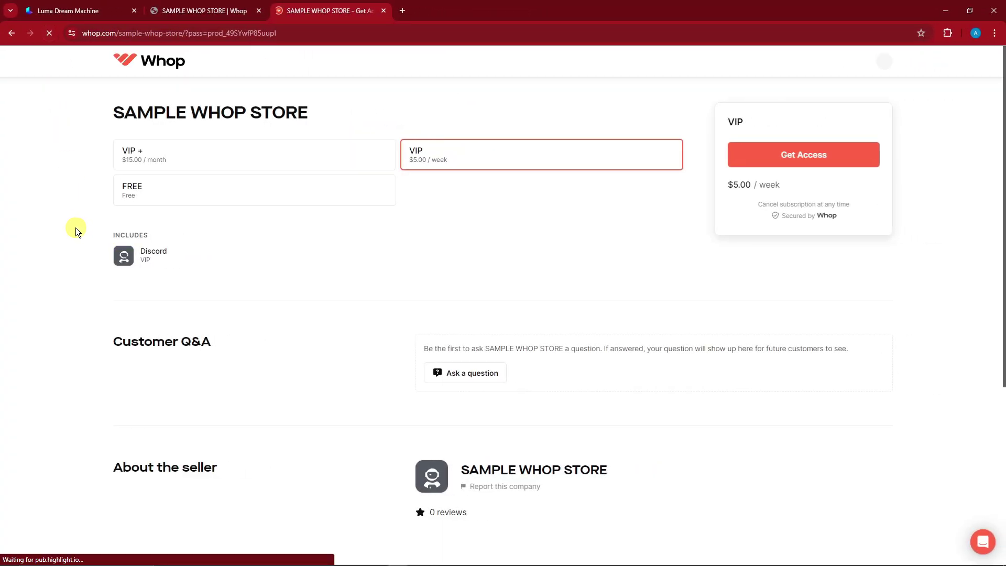
left_click(144, 161)
left_click(438, 157)
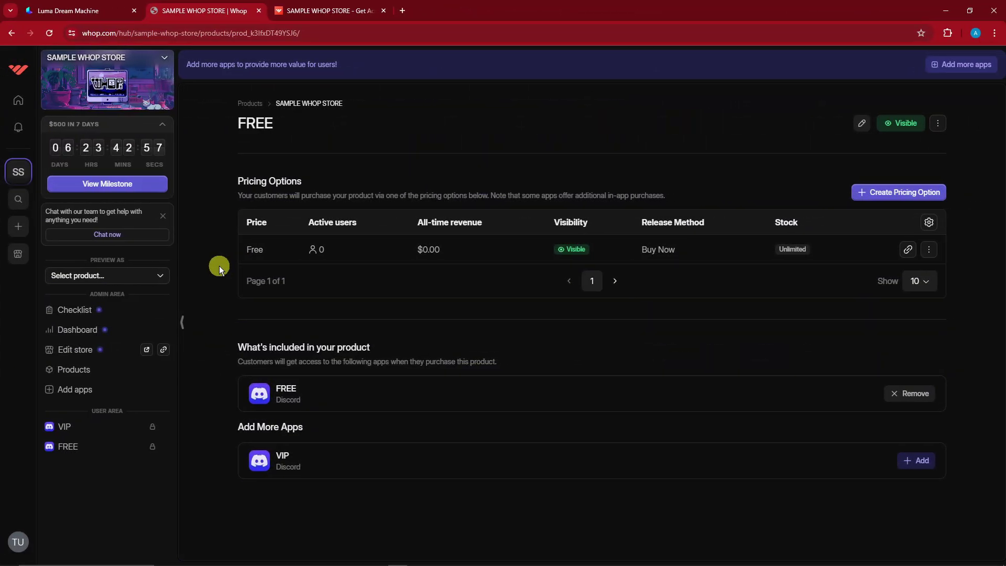
Upload the fire guy PNG from Downloads into the store page's Media gallery
left_click(102, 351)
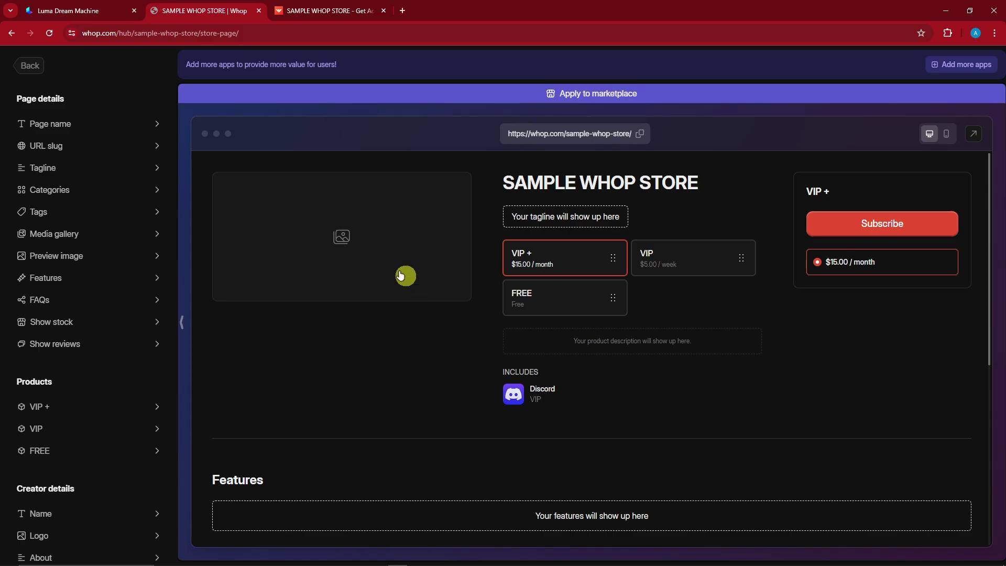
left_click(346, 235)
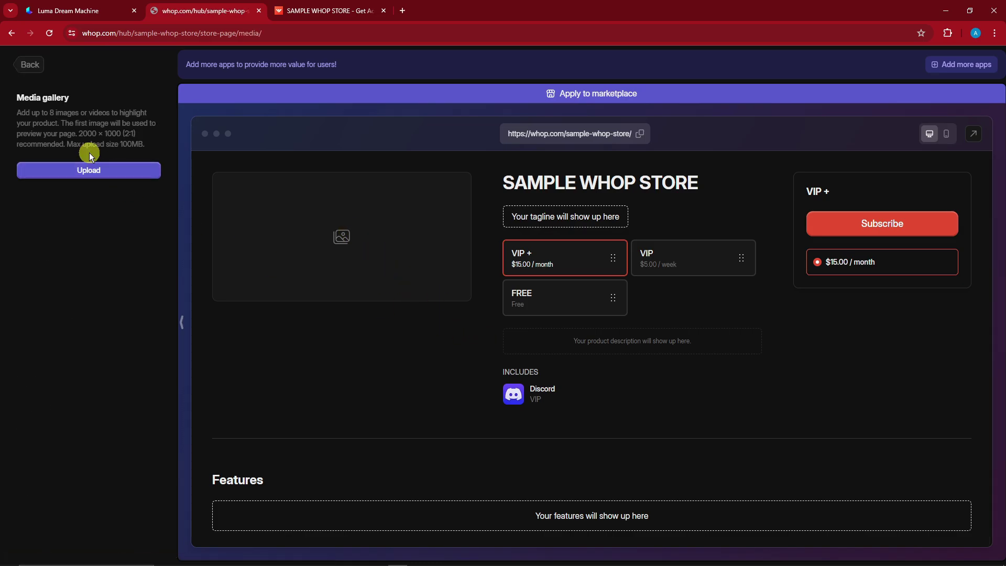
left_click(89, 169)
scroll(537, 306, "down", 5)
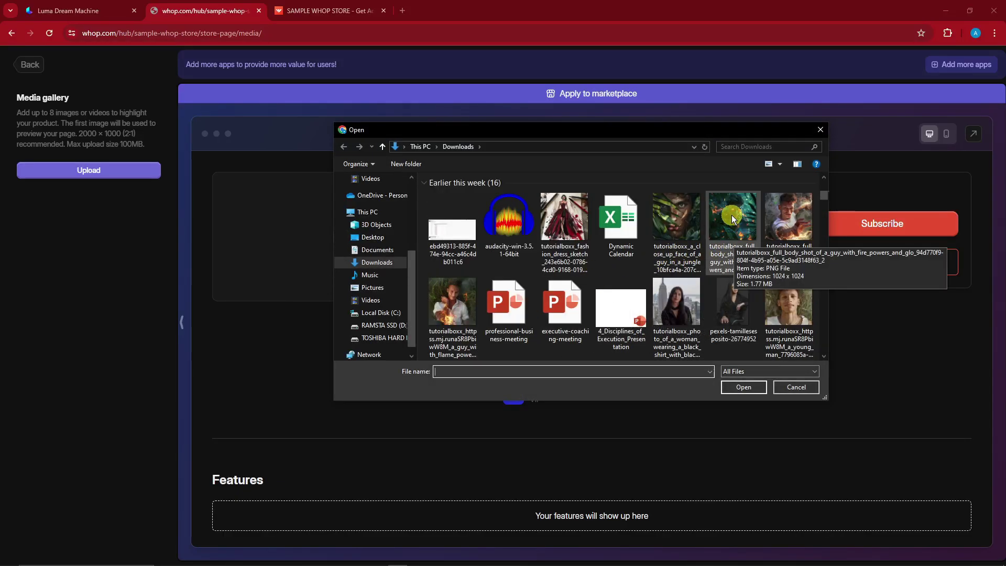
double_click(732, 214)
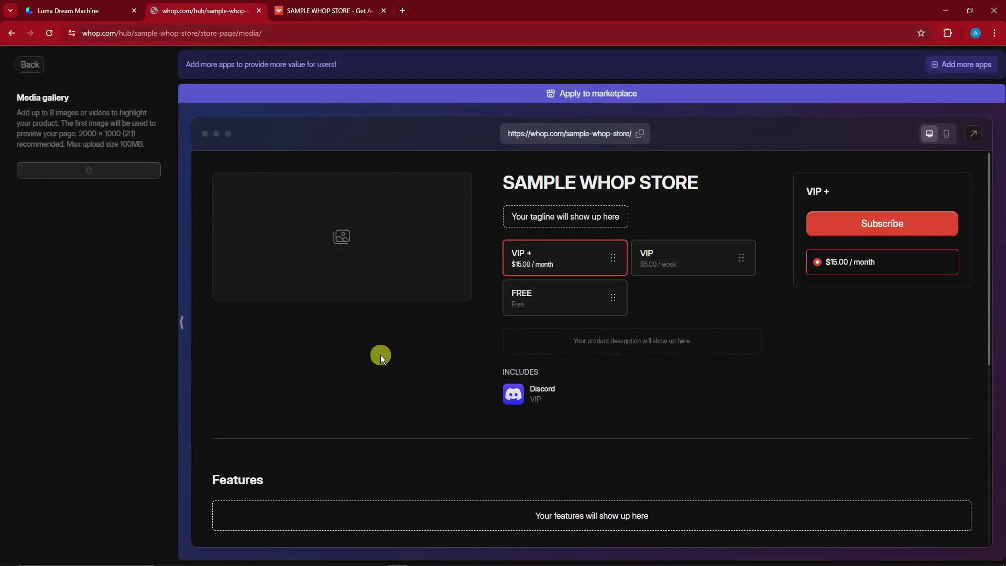
Scroll through the store page preview to check the uploaded fire character hero image
left_click(610, 183)
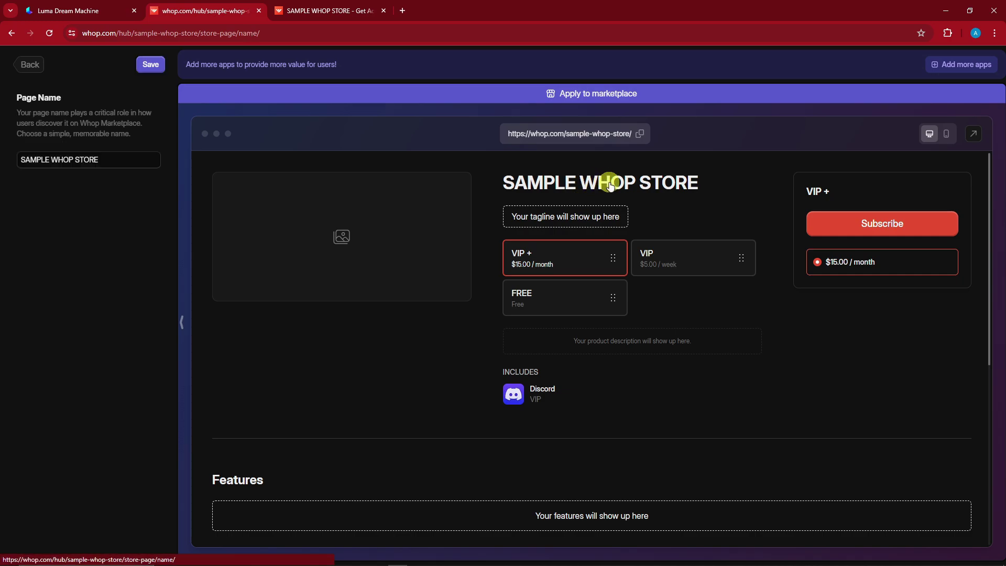
scroll(742, 213, "down", 4)
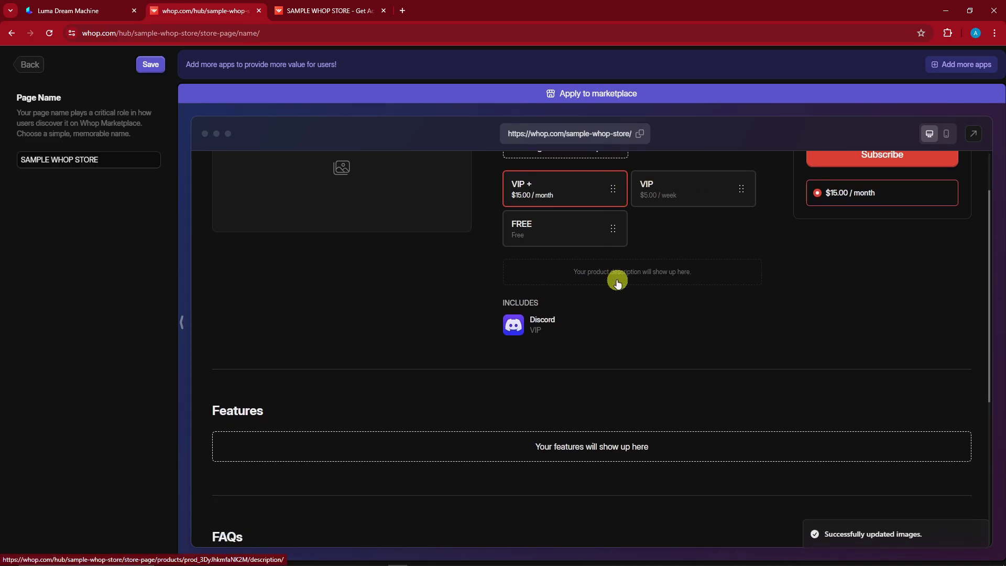
scroll(621, 393, "up", 4)
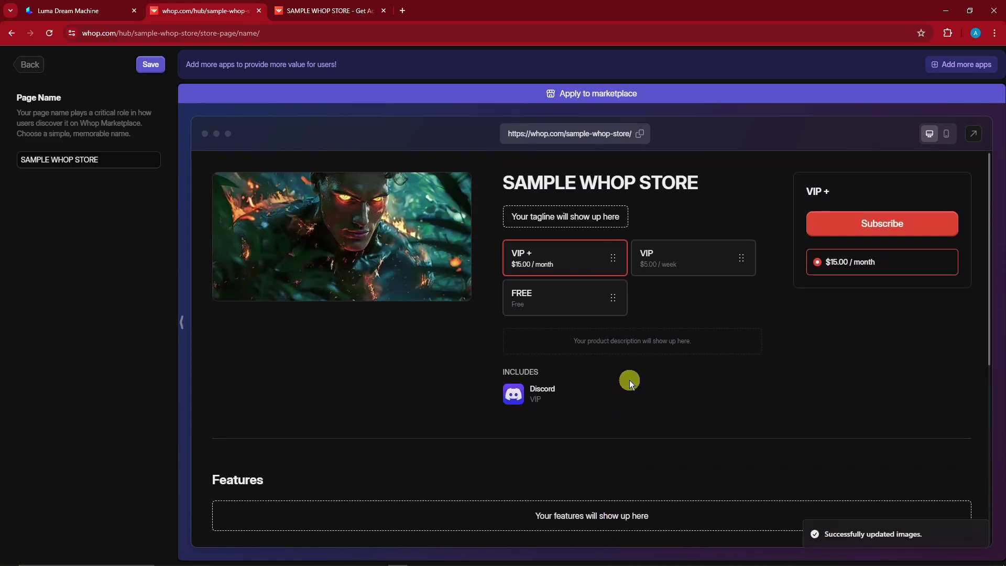
scroll(681, 375, "down", 4)
scroll(730, 368, "down", 2)
scroll(592, 405, "up", 6)
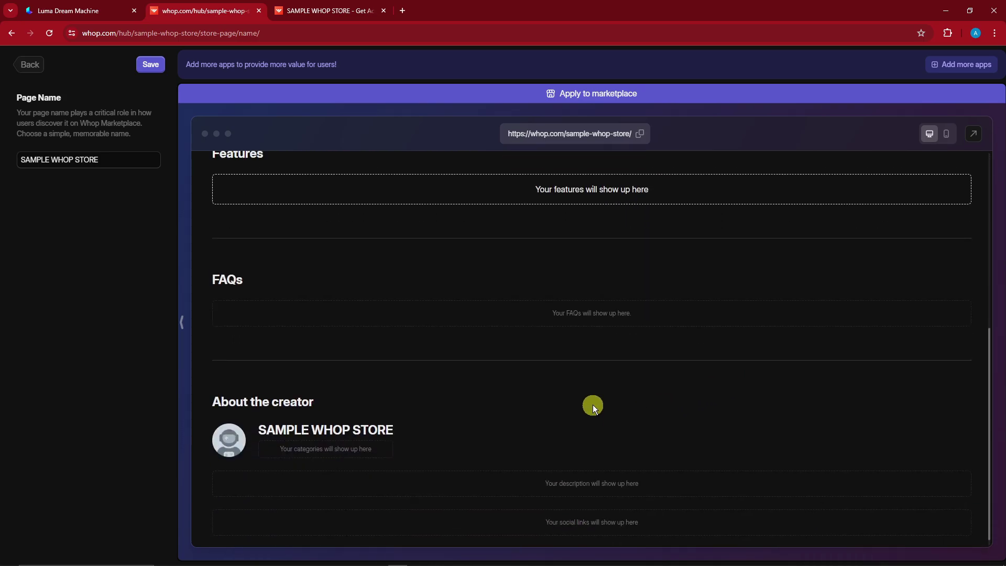
scroll(602, 402, "down", 6)
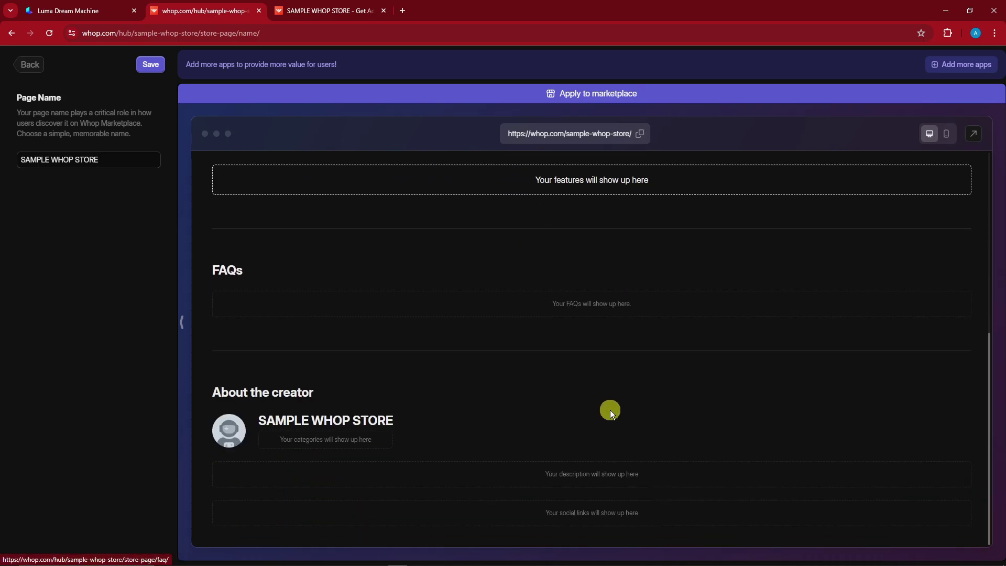
scroll(451, 382, "up", 4)
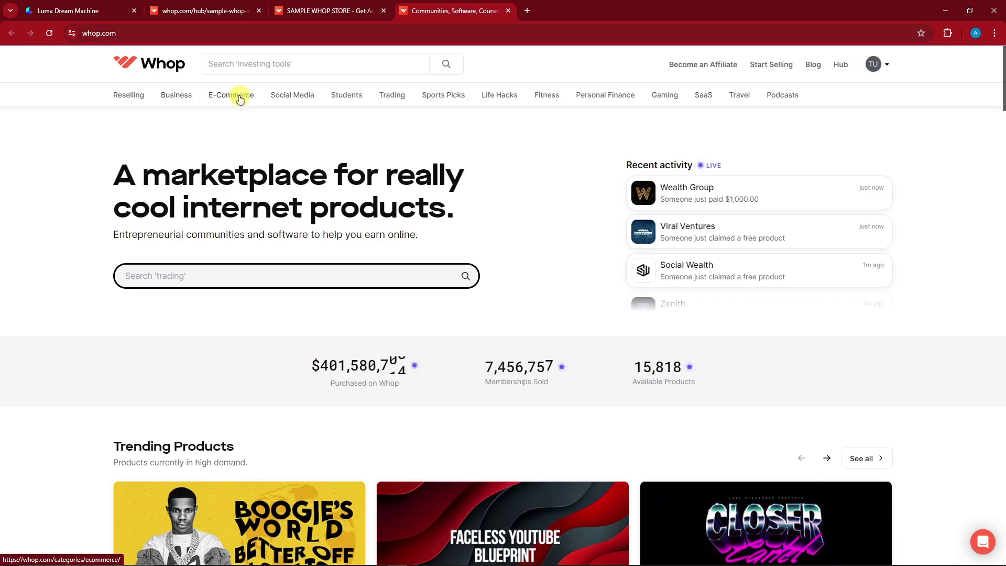
Browse the marketplace's Trading category and flip back and forth through the Kaizen listing's images
left_click(393, 97)
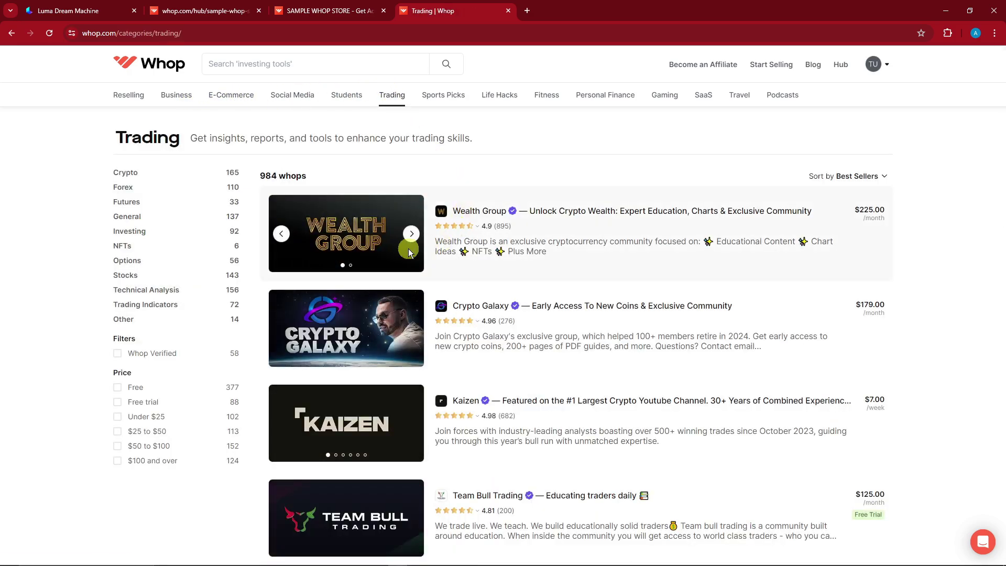
scroll(366, 251, "down", 3)
left_click(412, 267)
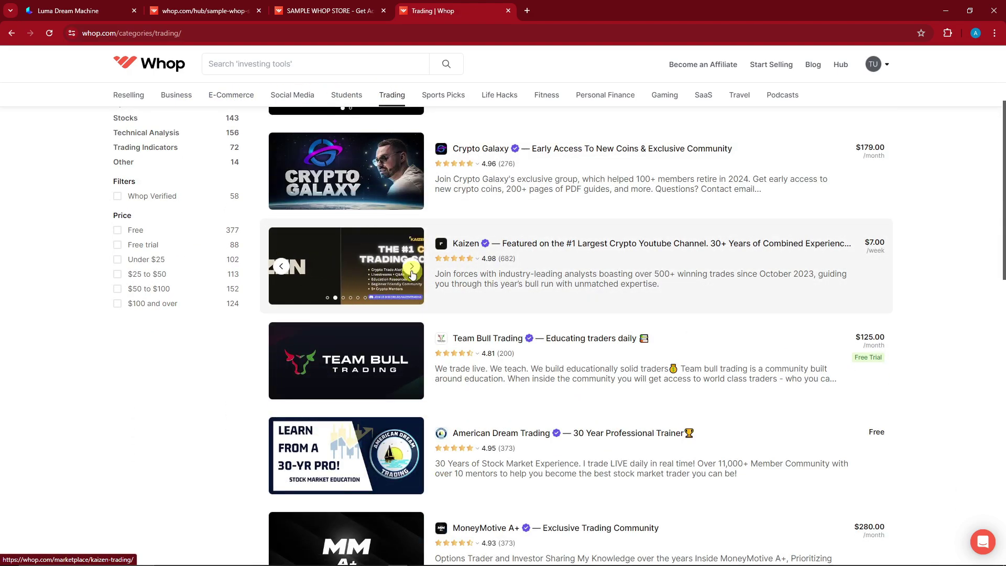
left_click(412, 267)
left_click(411, 268)
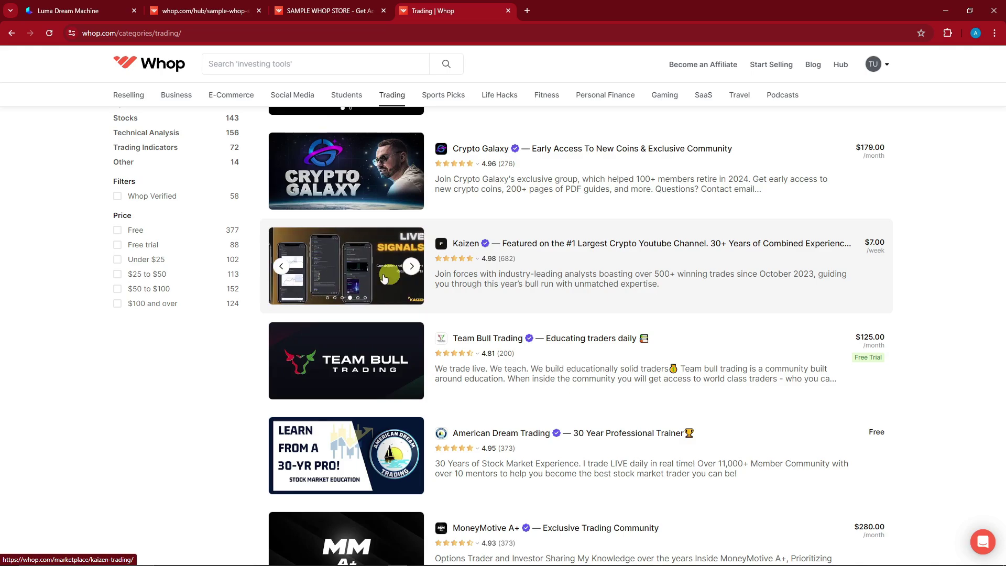
left_click(282, 266)
left_click(282, 267)
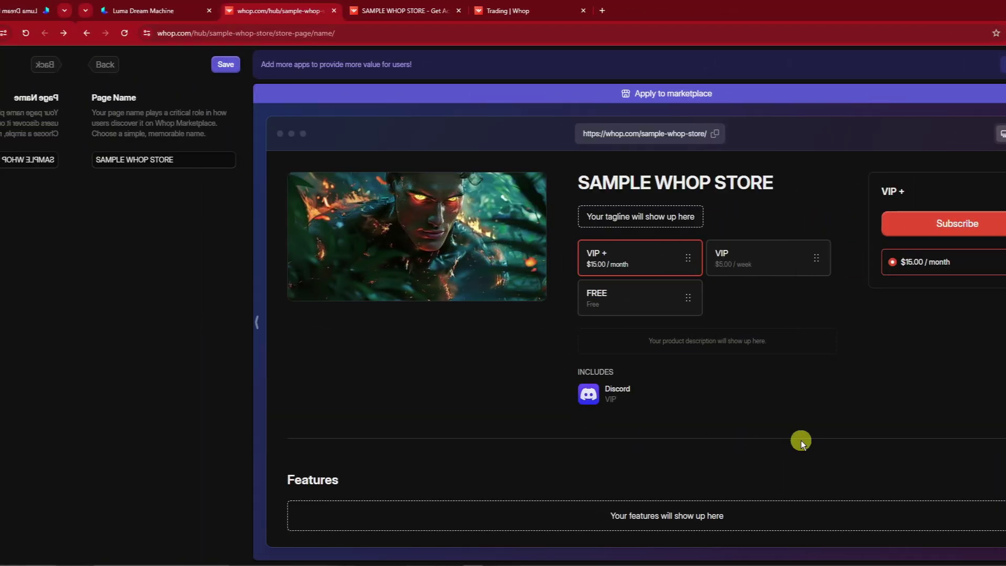
Save the store page name in the Whop page editor
scroll(734, 427, "down", 5)
scroll(722, 417, "up", 5)
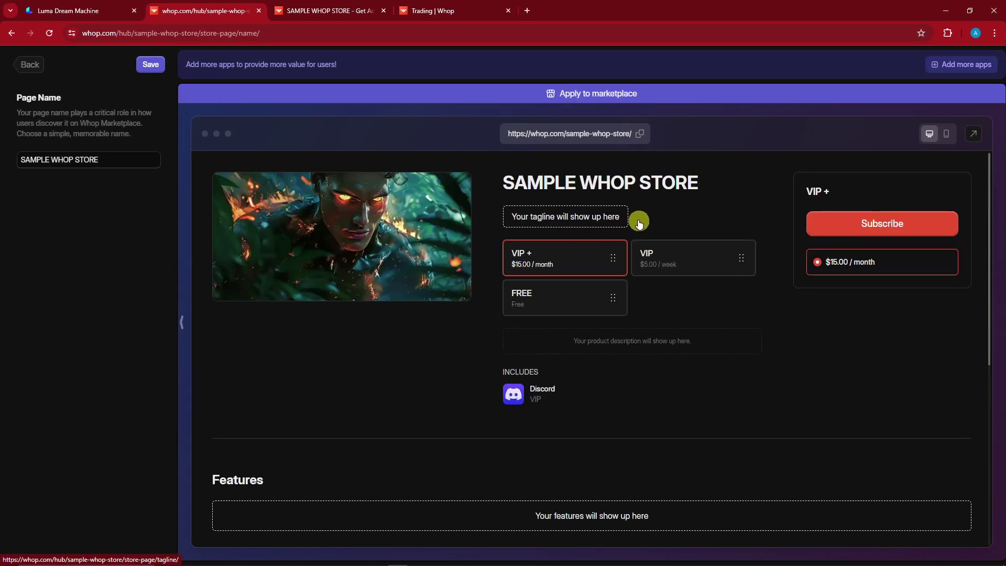
left_click(150, 64)
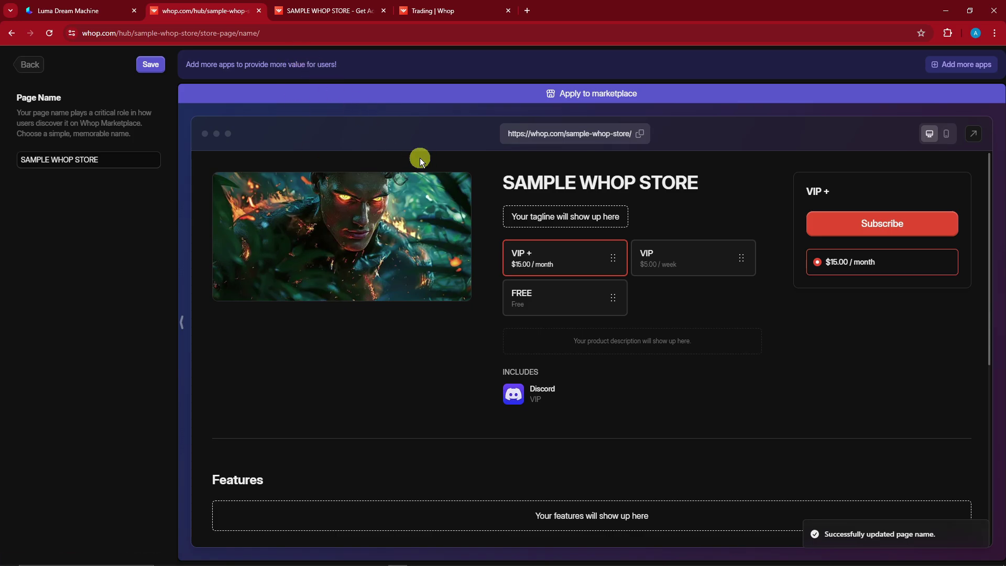
Leave the editor to view the public store with its hero image and three plans, then switch to Discord
left_click(23, 65)
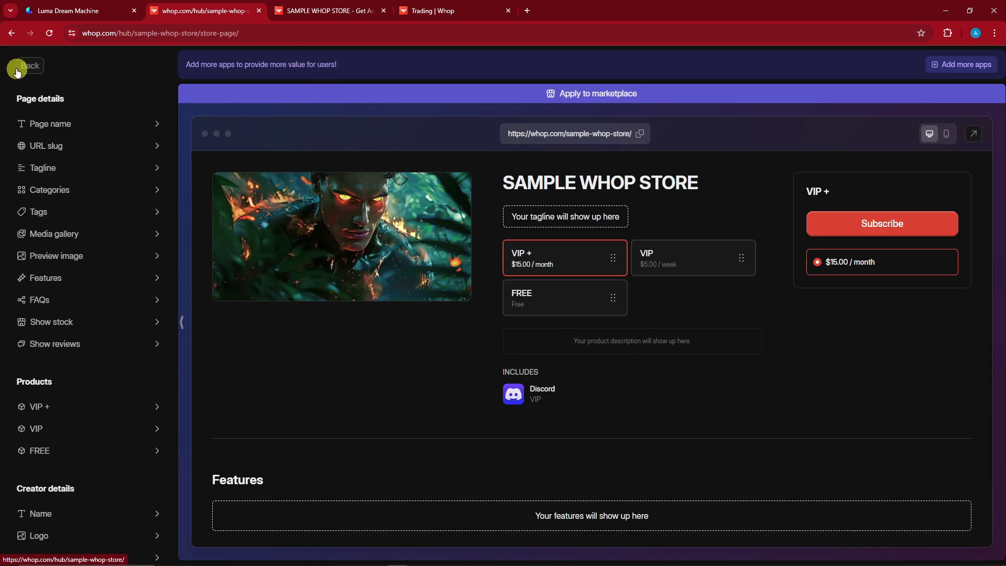
left_click(22, 65)
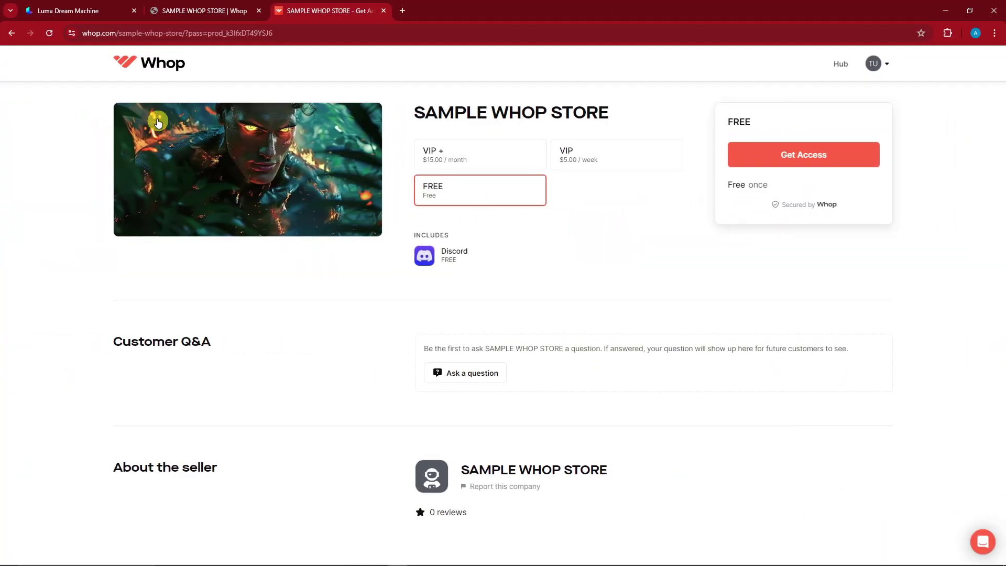
scroll(714, 321, "down", 4)
scroll(148, 316, "up", 4)
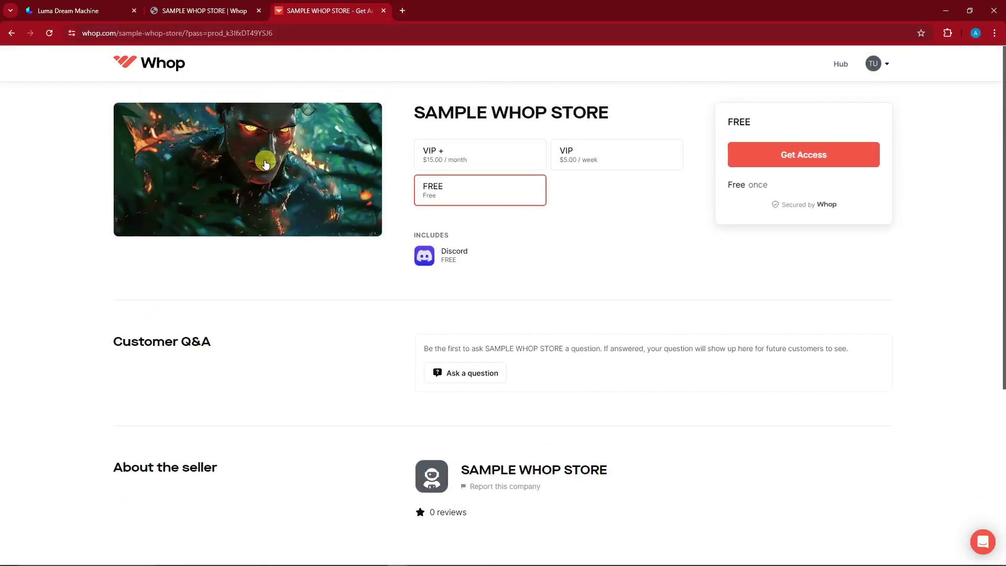
mouse_move(303, 545)
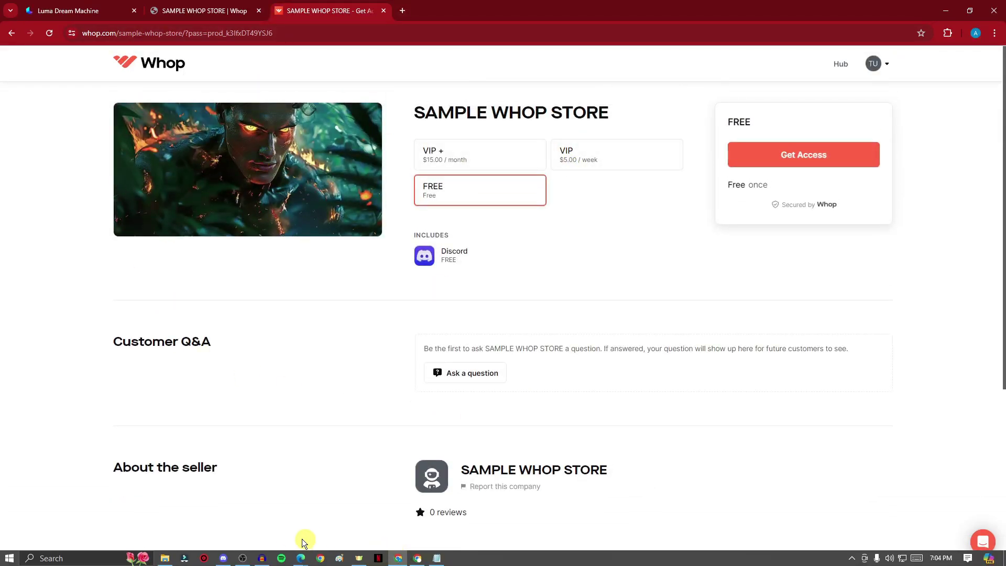
left_click(224, 560)
Close the enlarged SUV image and reposition the Discord window
left_click(381, 457)
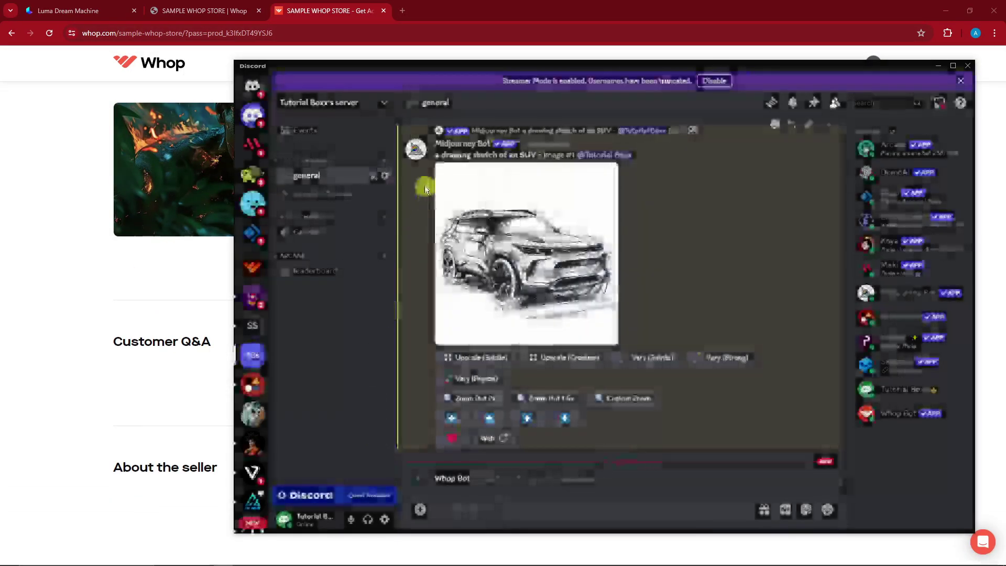
left_click_drag(430, 478, 471, 479)
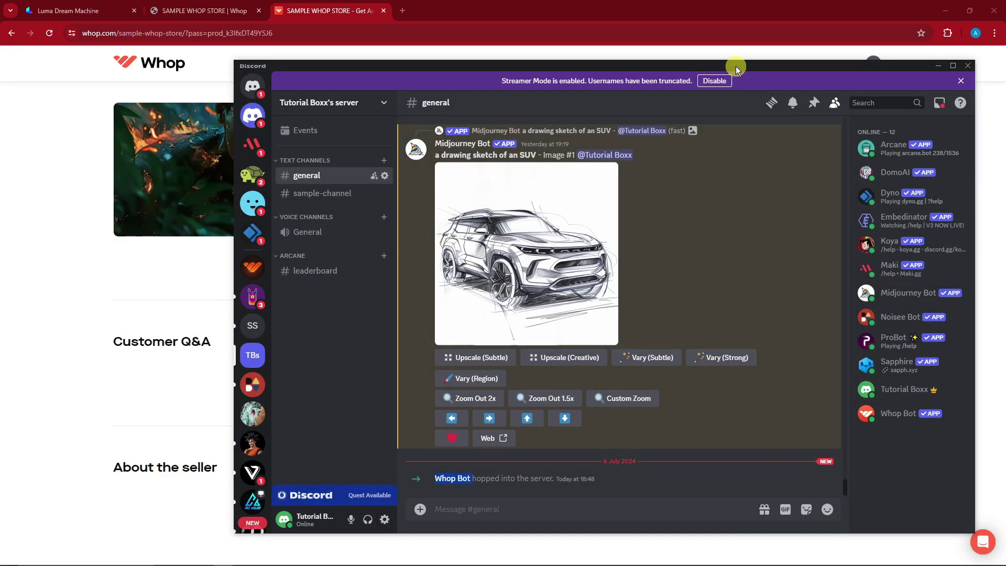
left_click_drag(736, 66, 663, 59)
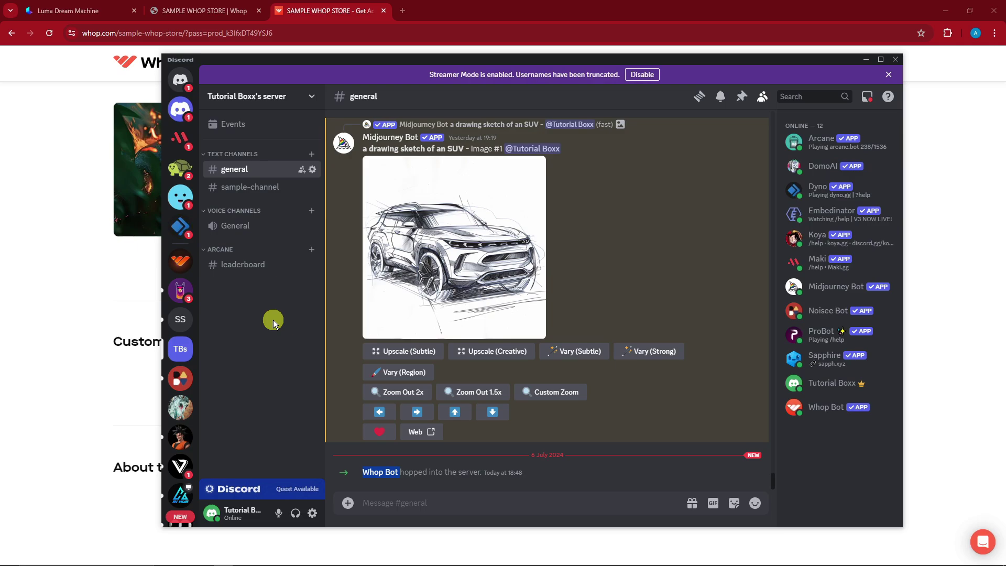
left_click(440, 501)
Create a private VIP category that only the VIP ROLE can access
right_click(247, 313)
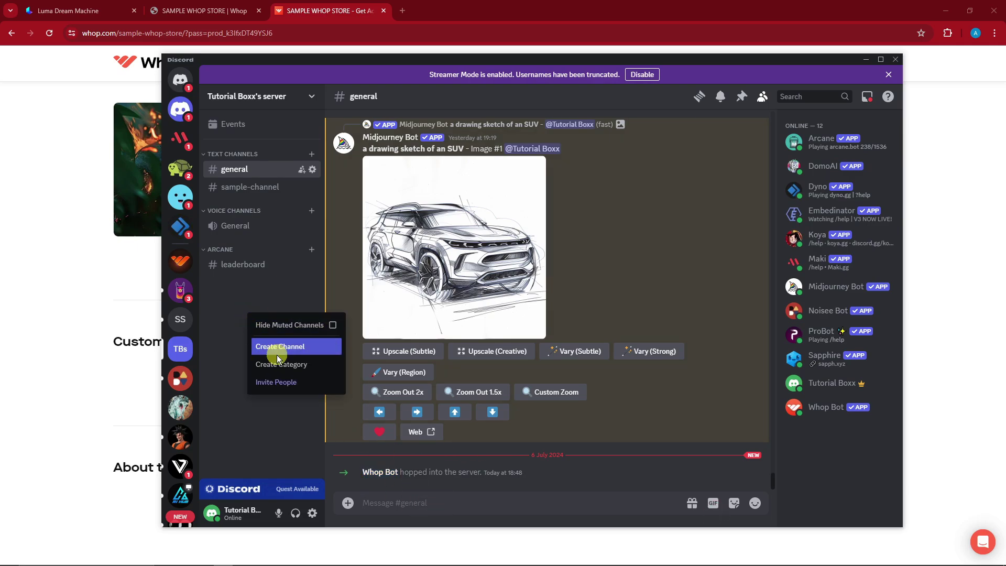
left_click(286, 365)
type("VIP")
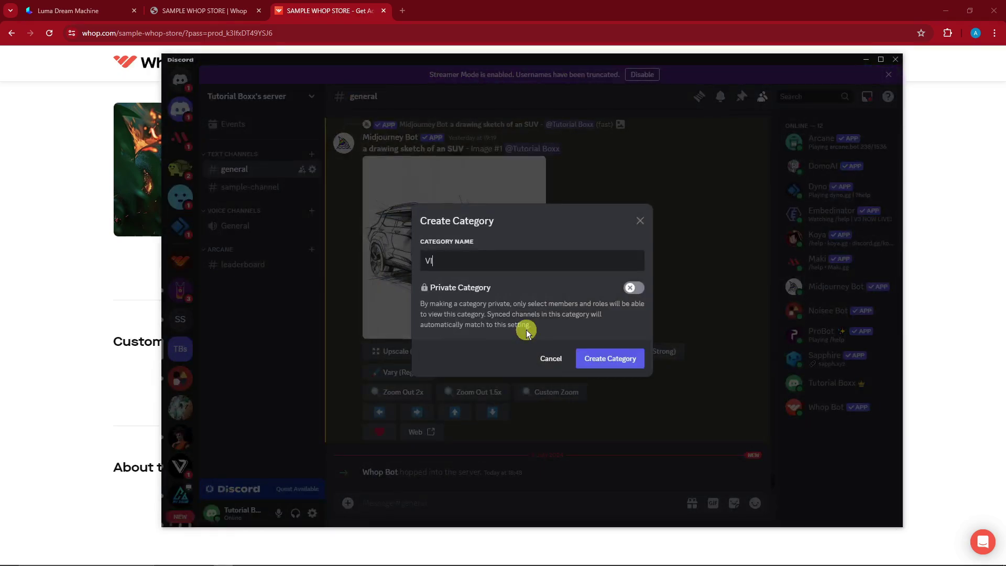
left_click(634, 290)
left_click(629, 356)
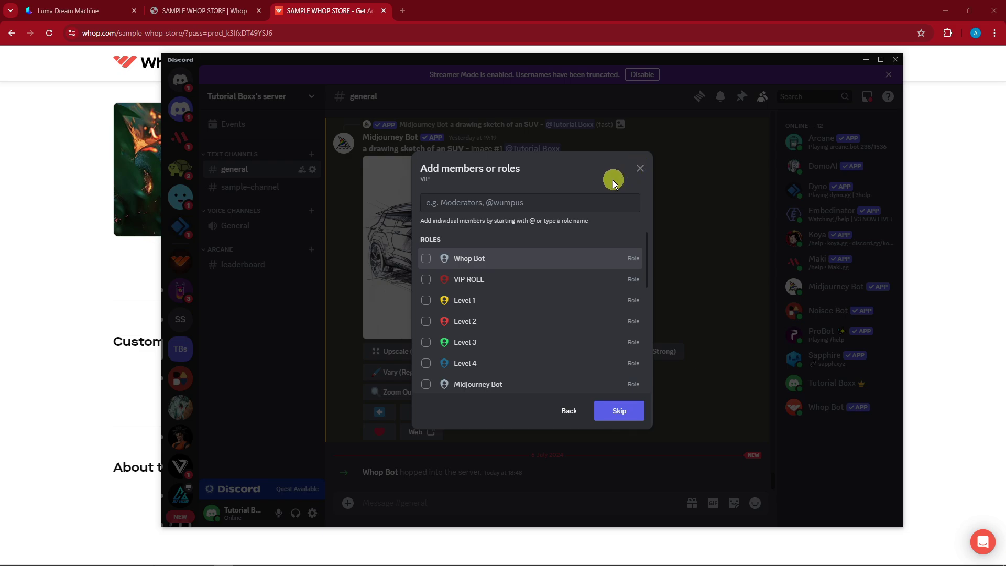
left_click(427, 280)
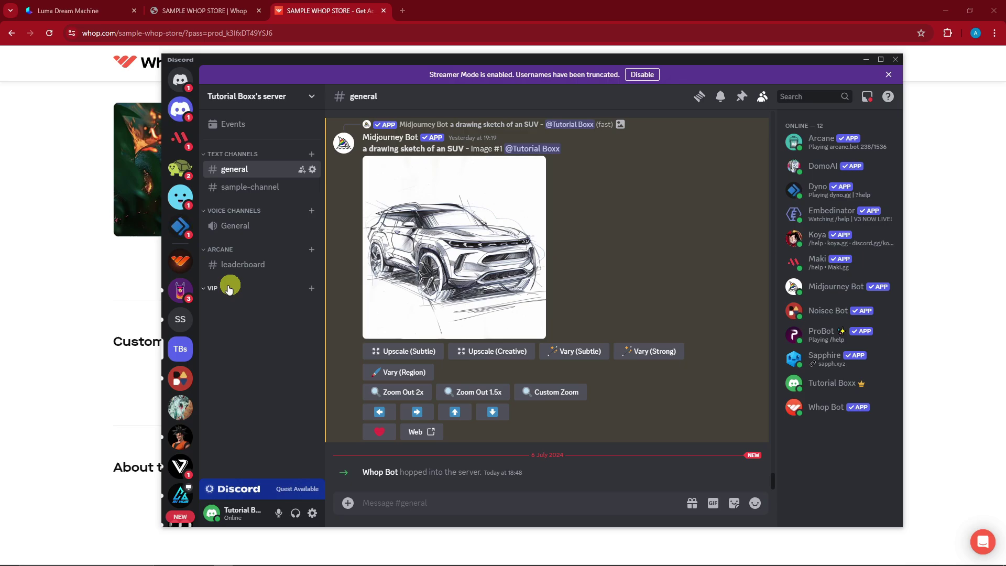
Create a private FREE category restricted to the Level 1 role
right_click(245, 342)
left_click(285, 392)
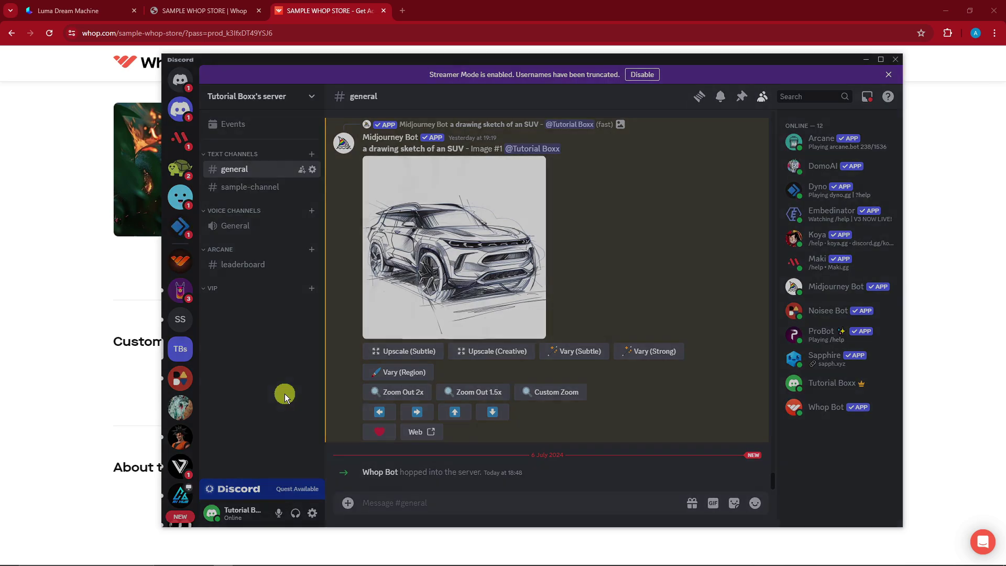
type("FREE")
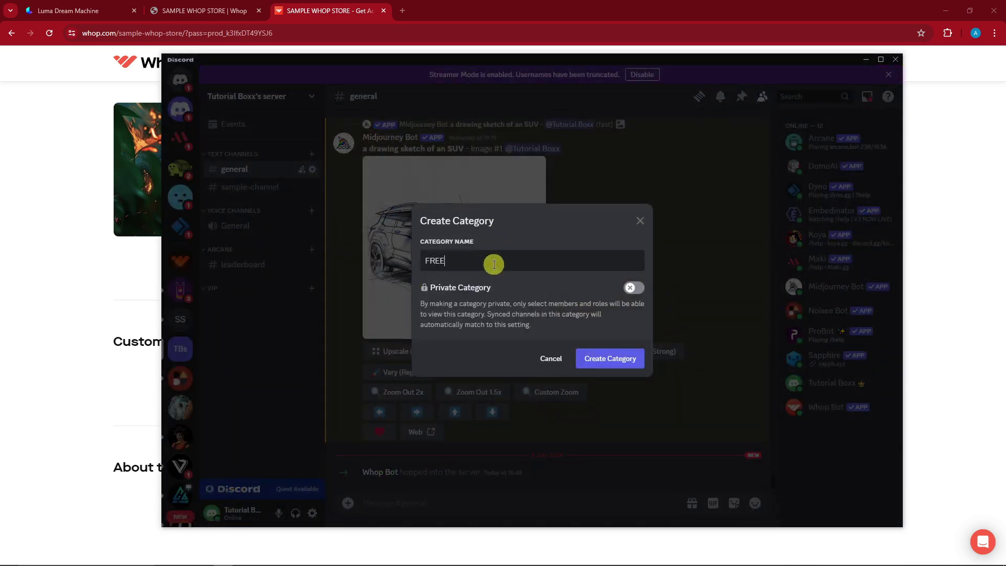
left_click(635, 289)
left_click(613, 358)
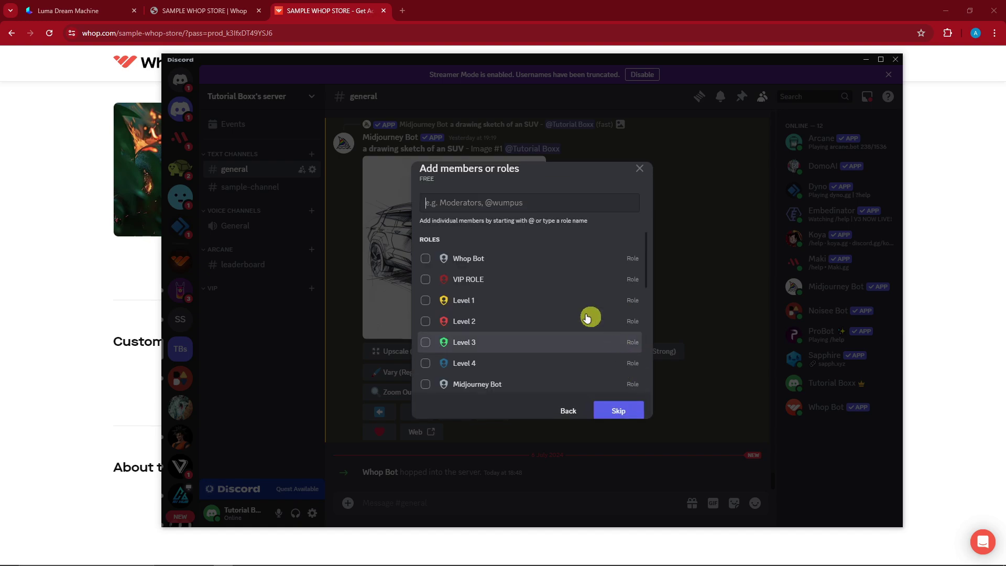
left_click(426, 301)
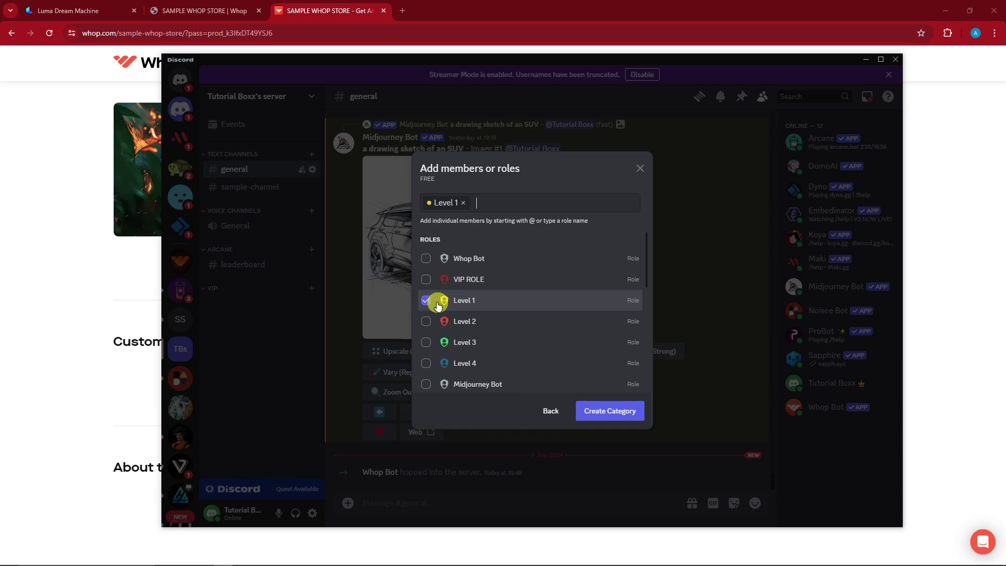
left_click(619, 410)
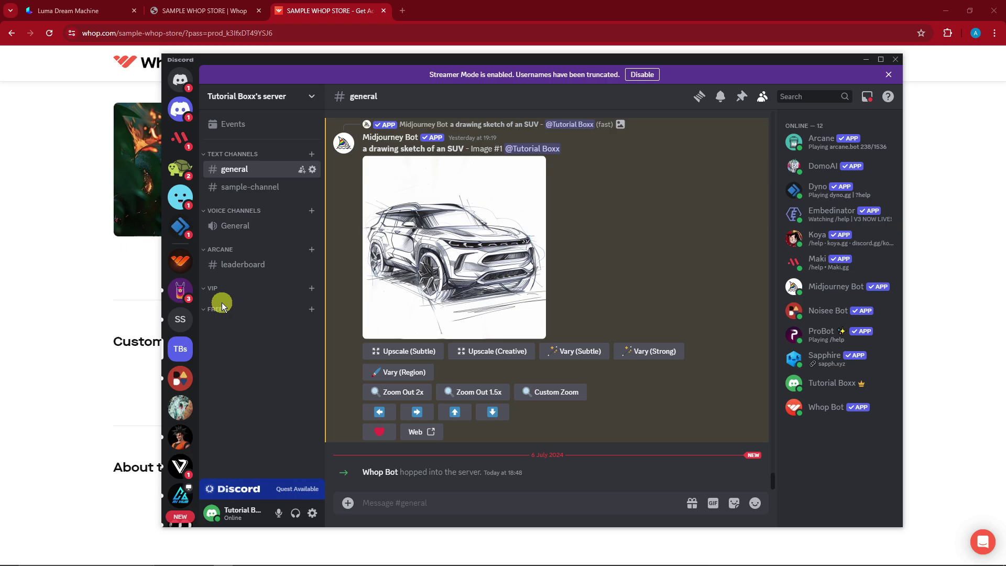
right_click(219, 294)
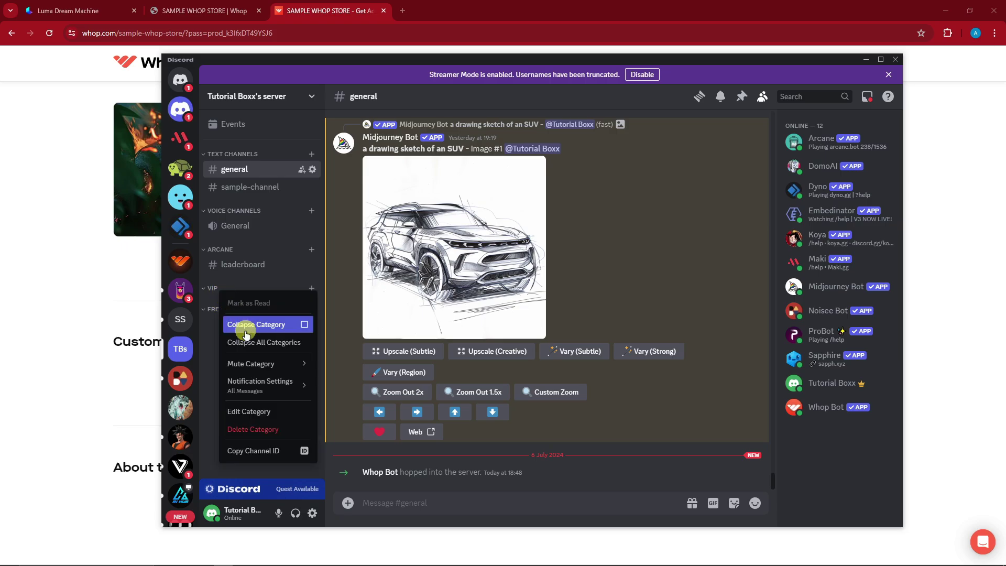
left_click(270, 412)
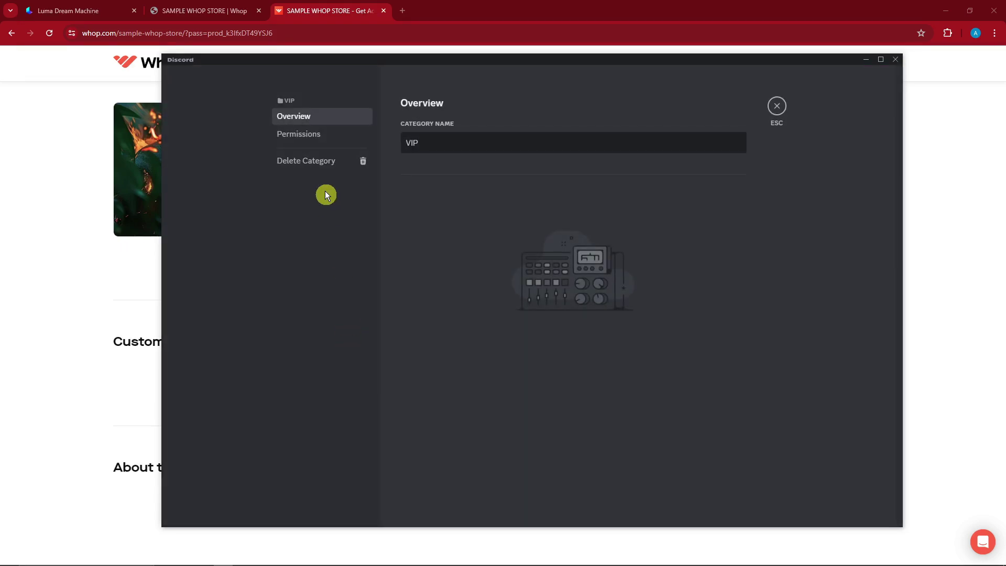
left_click(320, 137)
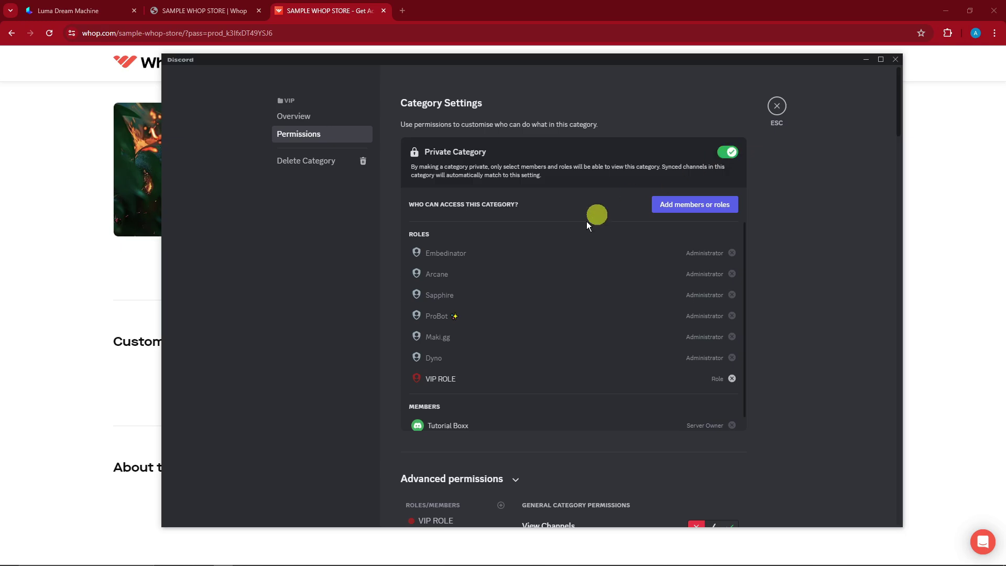
scroll(501, 308, "down", 1)
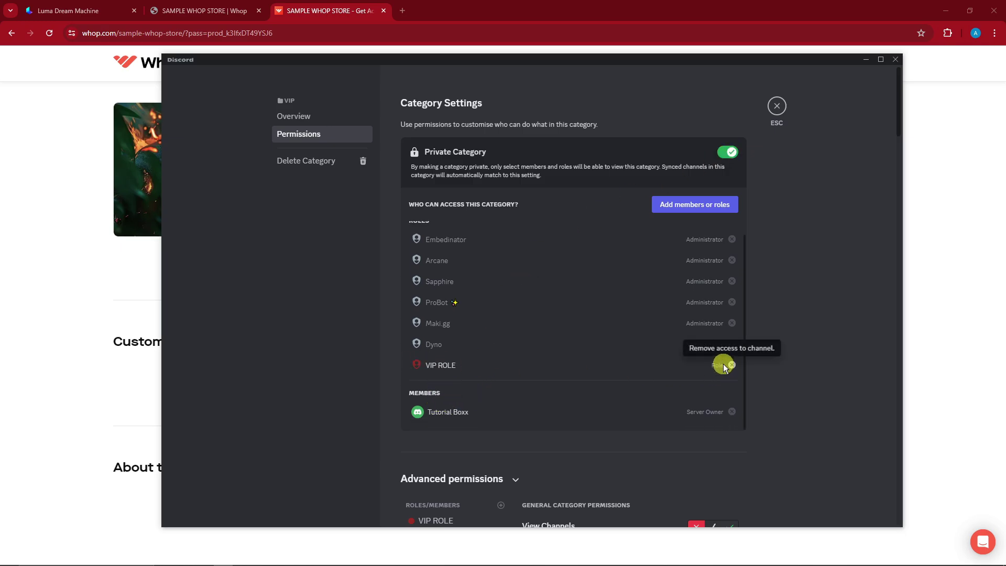
left_click(777, 108)
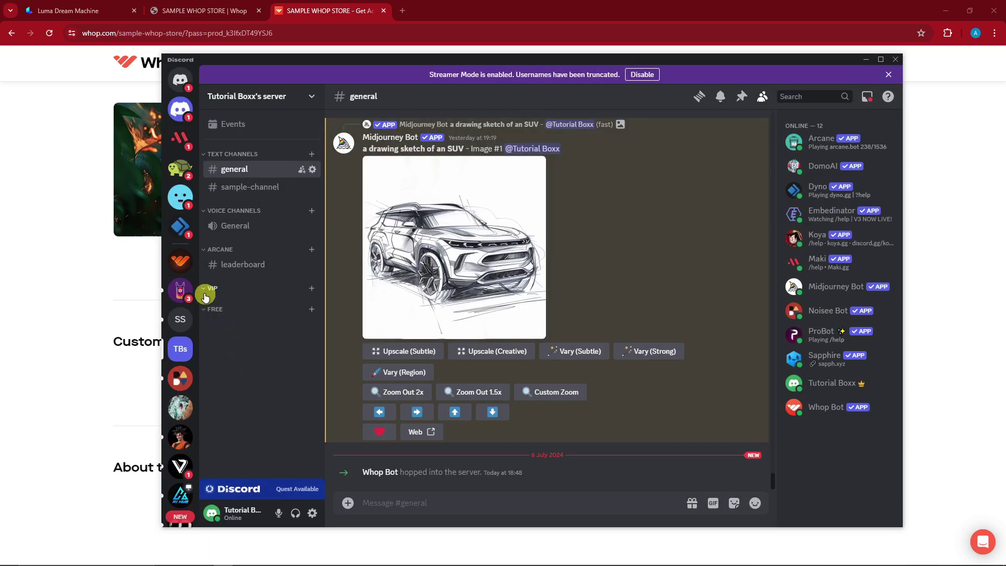
right_click(214, 312)
left_click(203, 341)
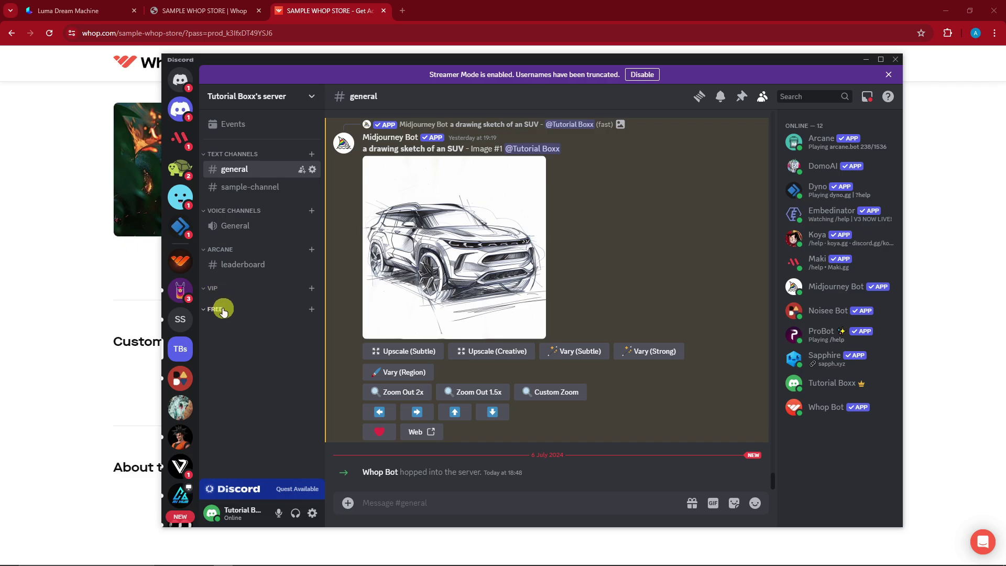
Create a vip text channel inside the VIP category
left_click(313, 289)
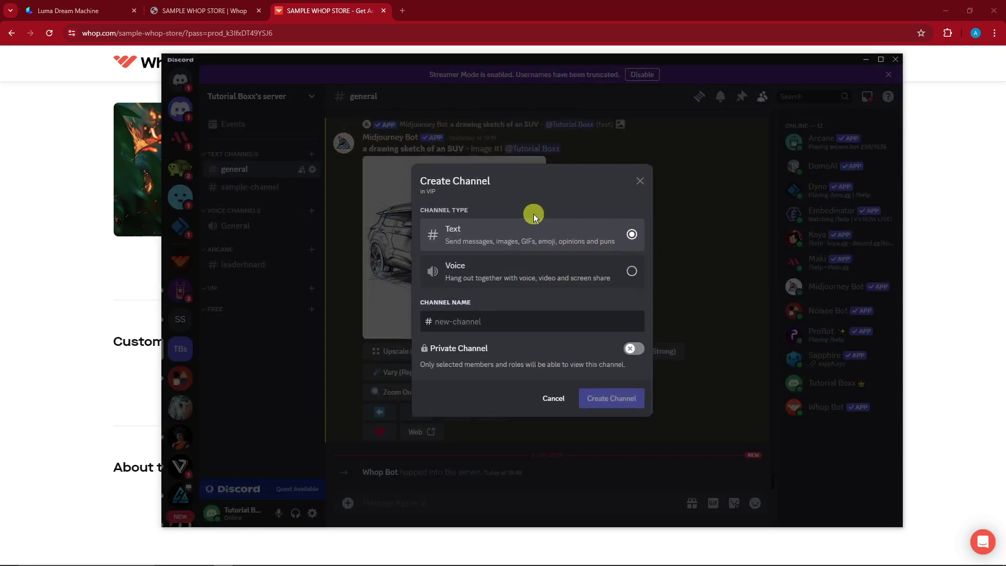
type("vip")
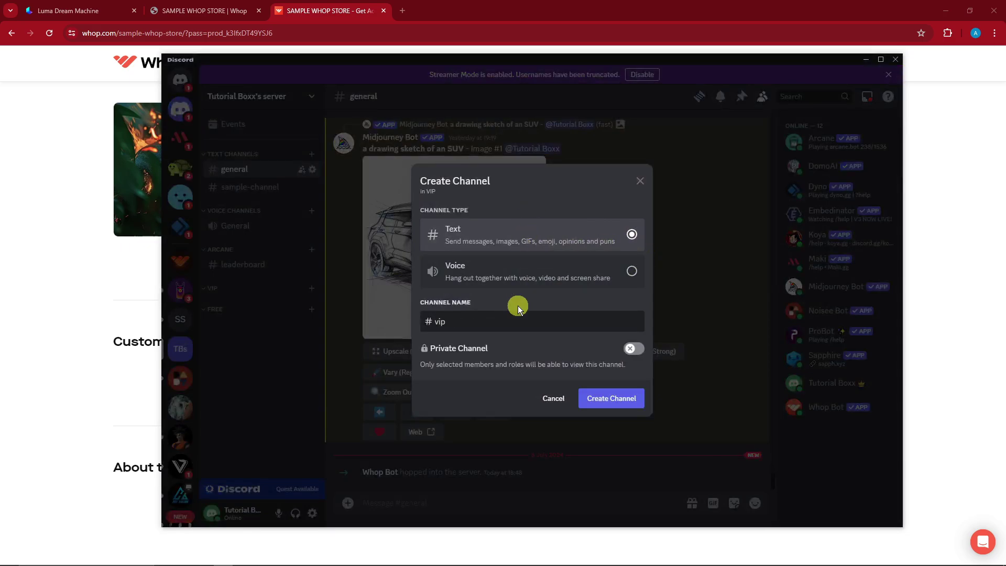
left_click(608, 397)
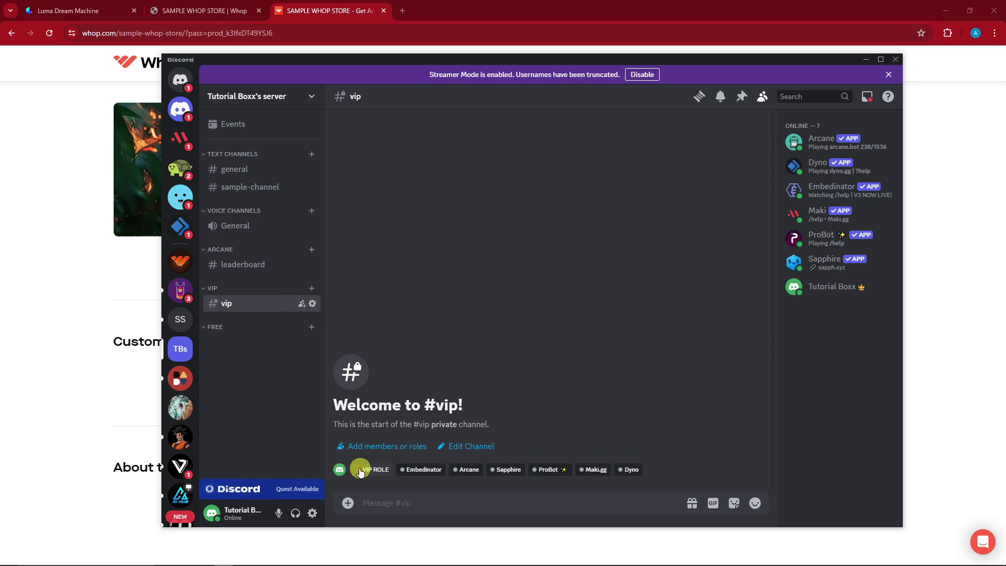
Check the vip channel's permissions are synced to the VIP ROLE, then close its settings
left_click(313, 306)
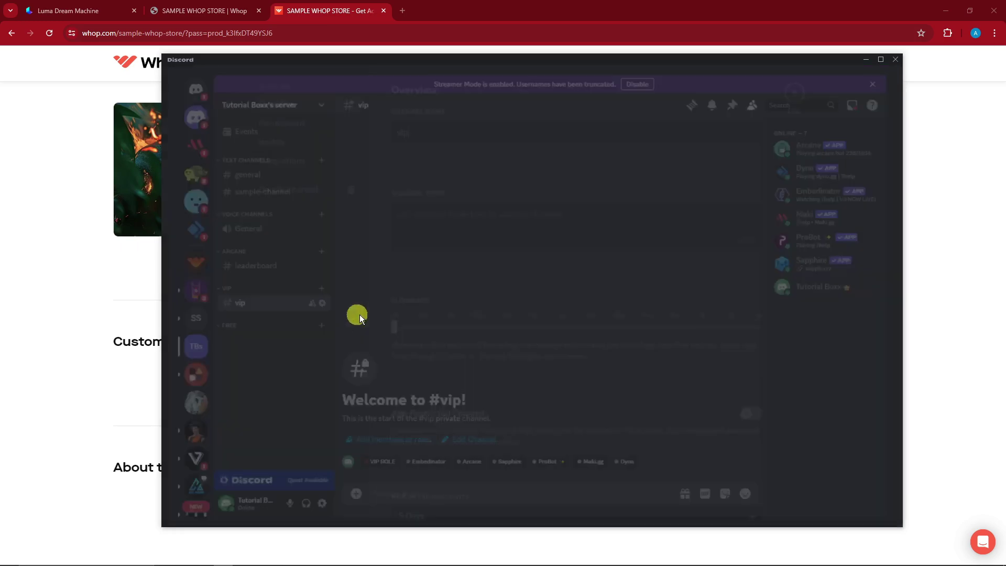
left_click(313, 135)
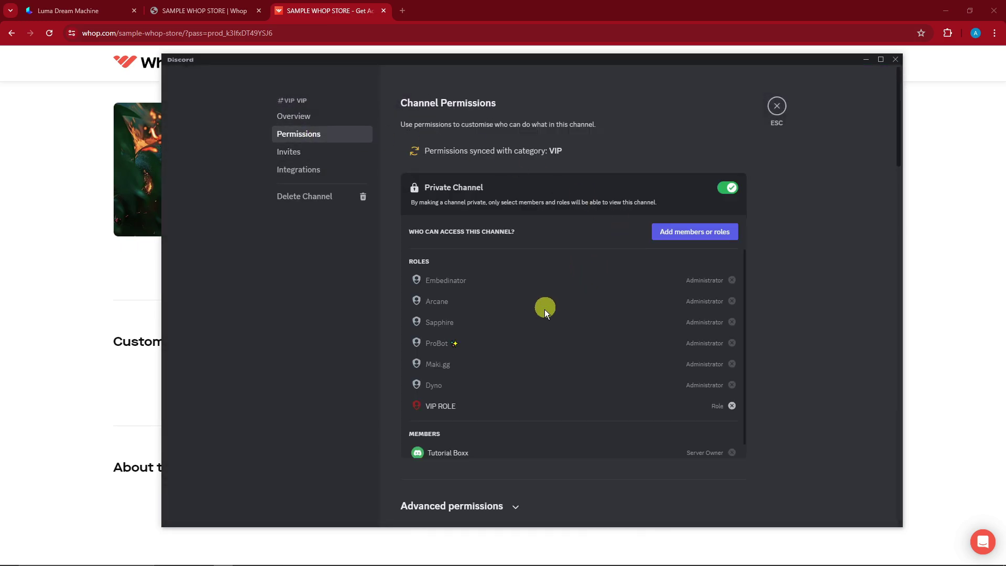
scroll(545, 309, "down", 1)
scroll(552, 411, "down", 7)
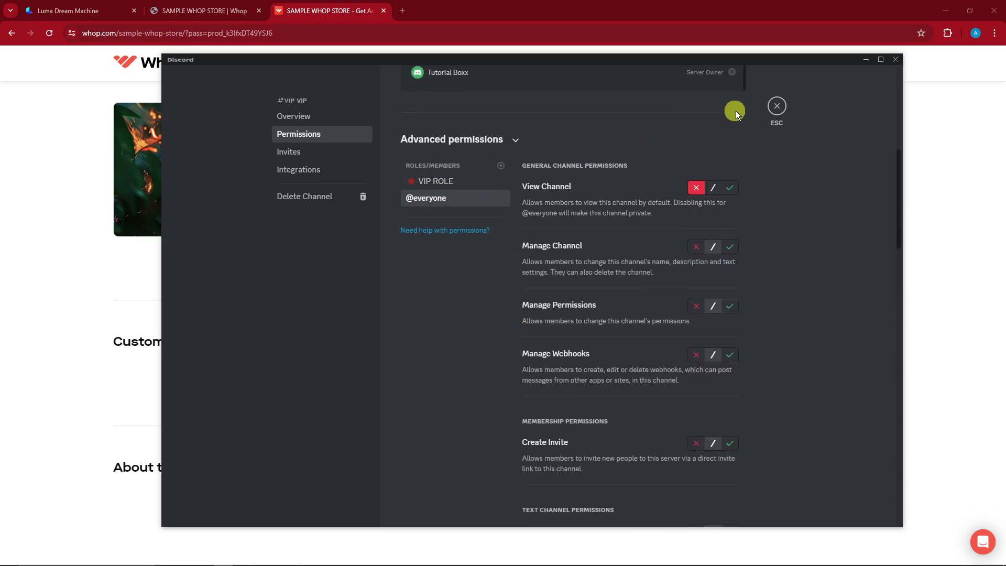
left_click(777, 105)
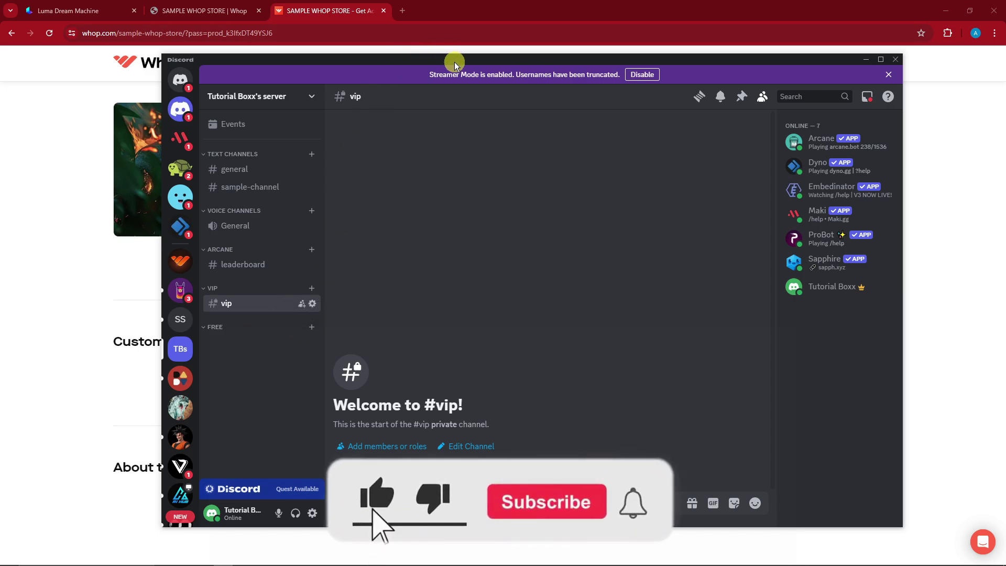
left_click_drag(453, 61, 479, 52)
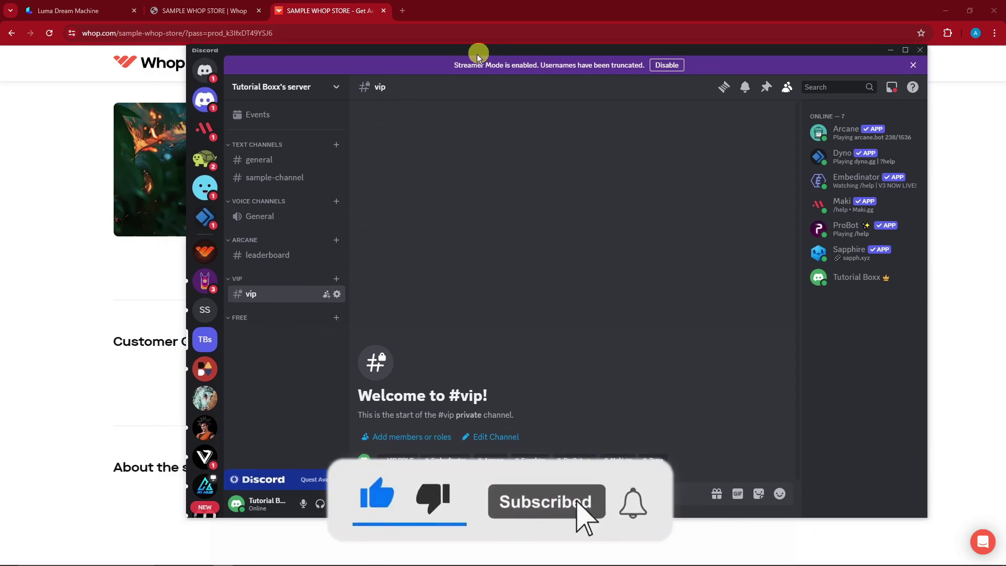